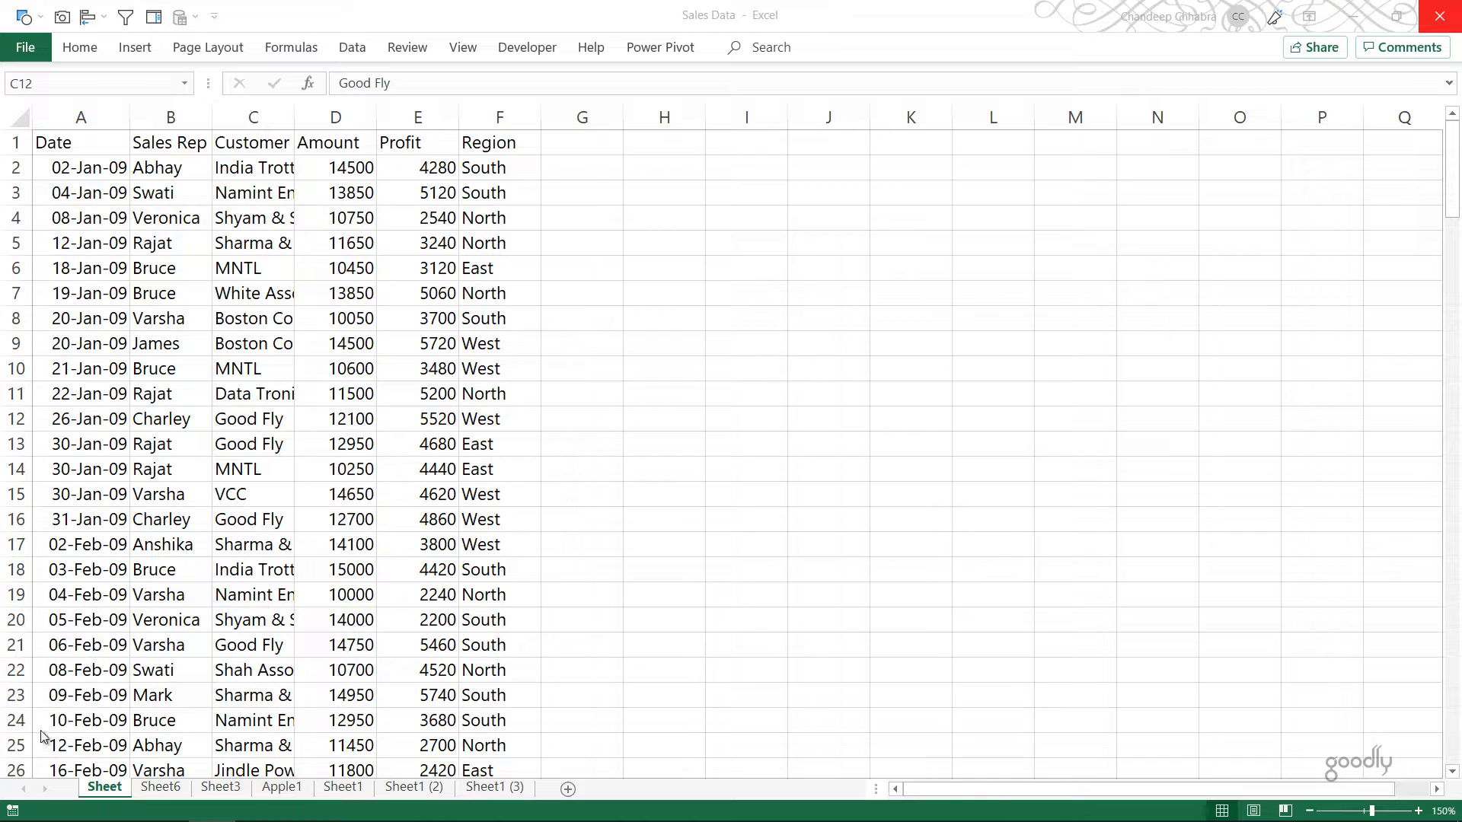
Step: Examine the column layout and dates of the sales data on Sheet, Sheet6, Sheet3 and Apple1
left_click(175, 307)
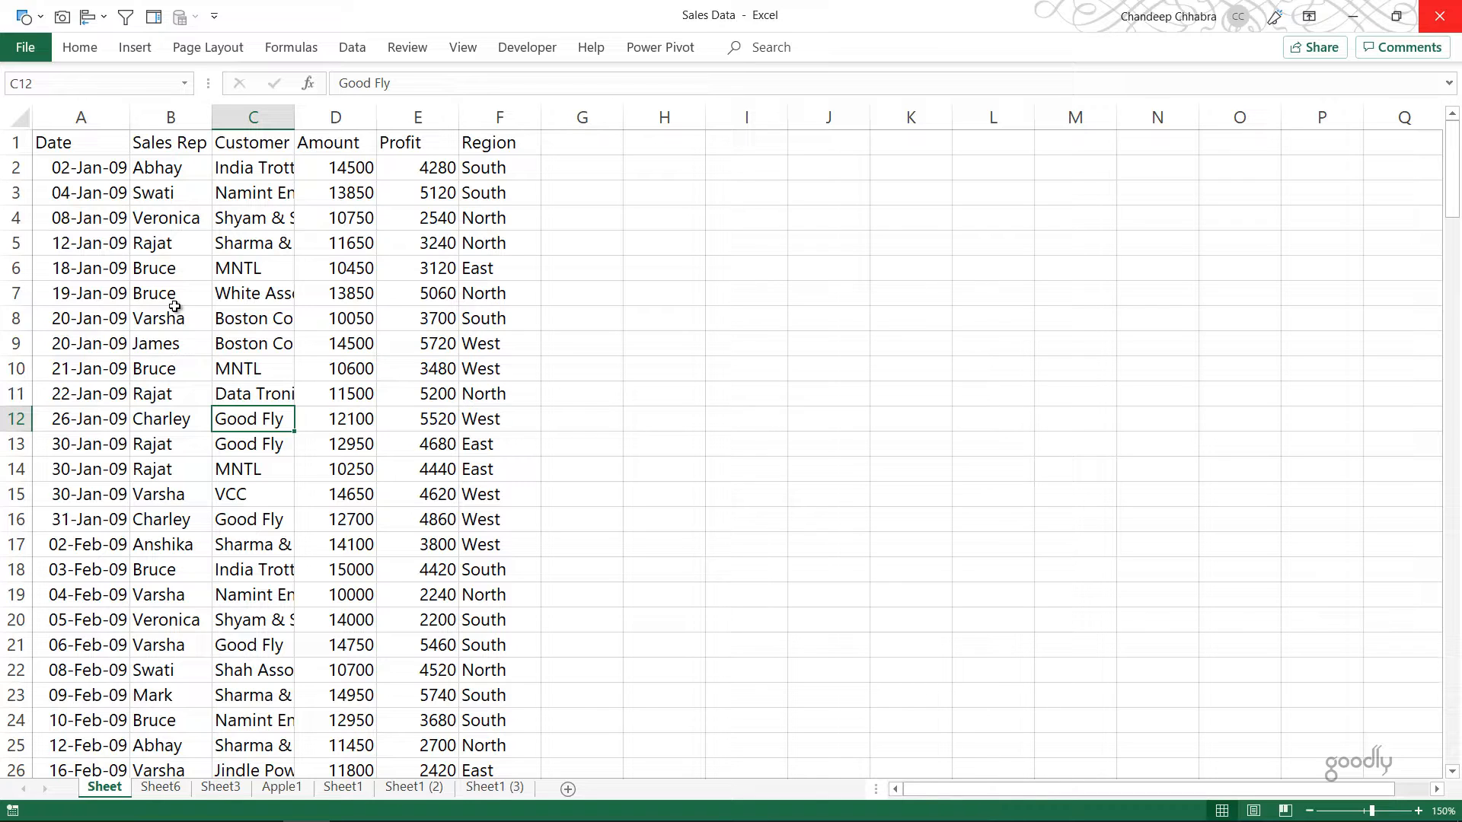
key("ctrl+Home")
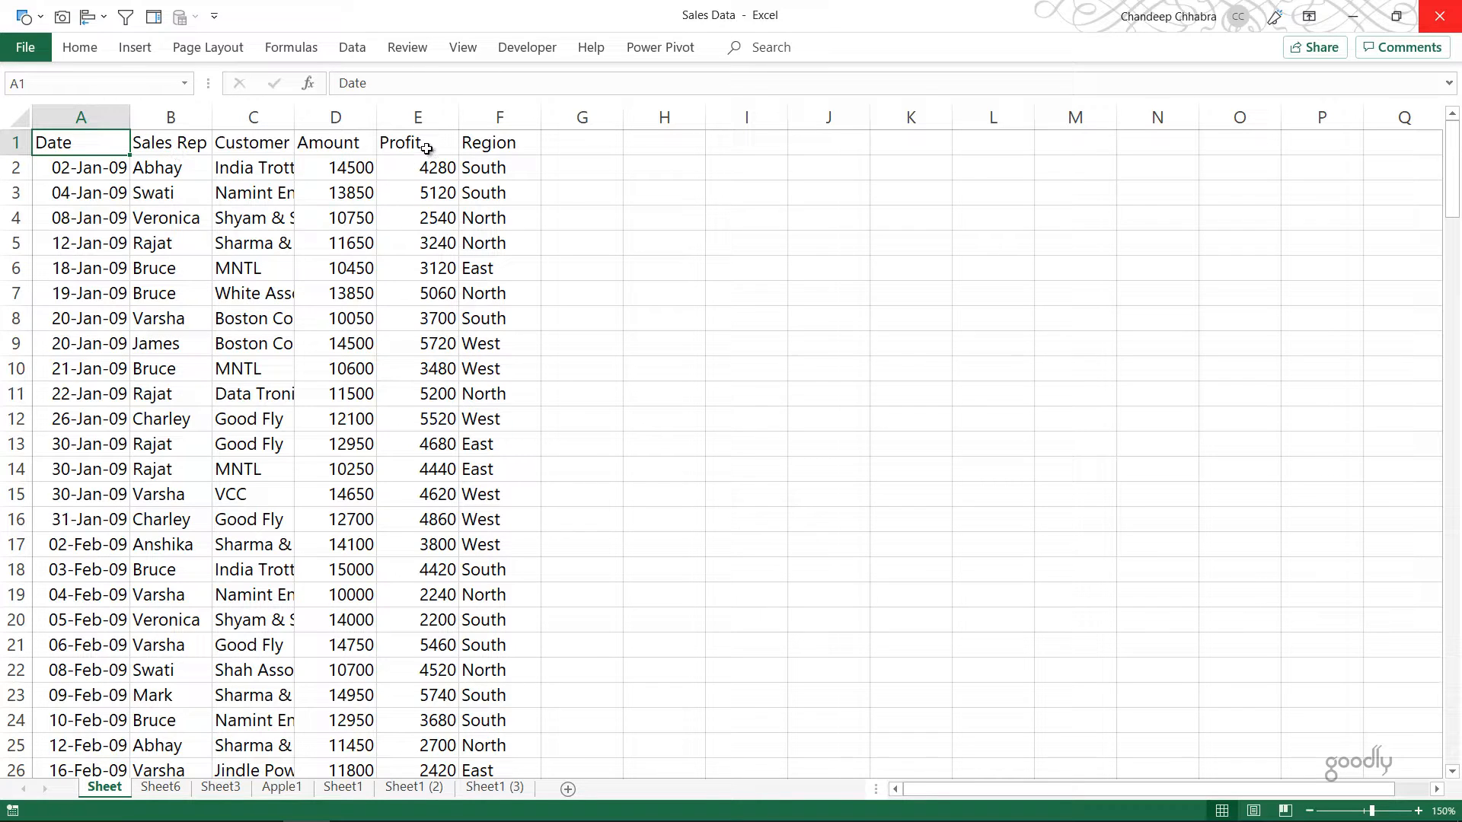
key("ctrl+Page_Down")
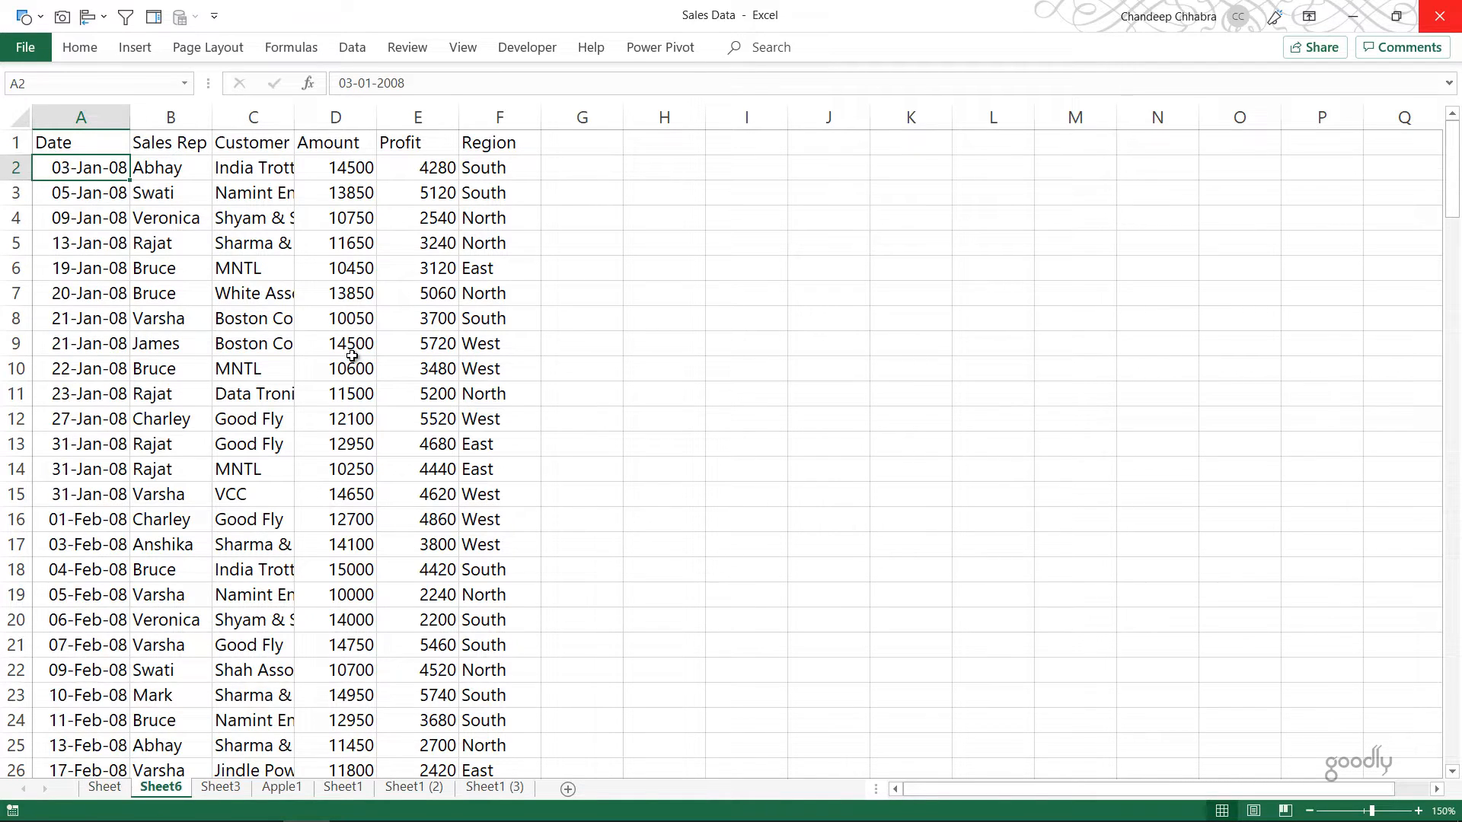
key("ctrl+Page_Down")
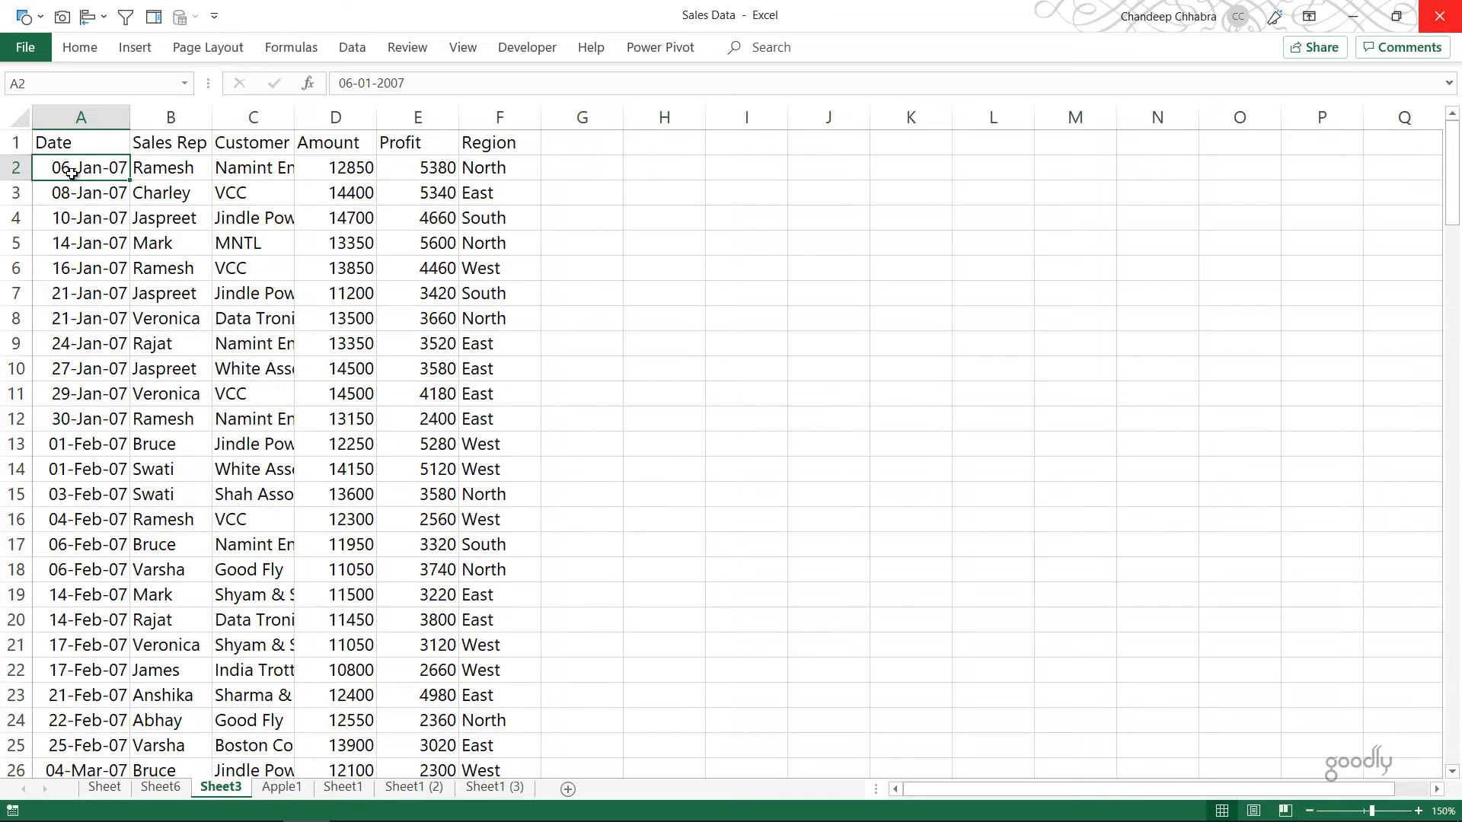
left_click(106, 117)
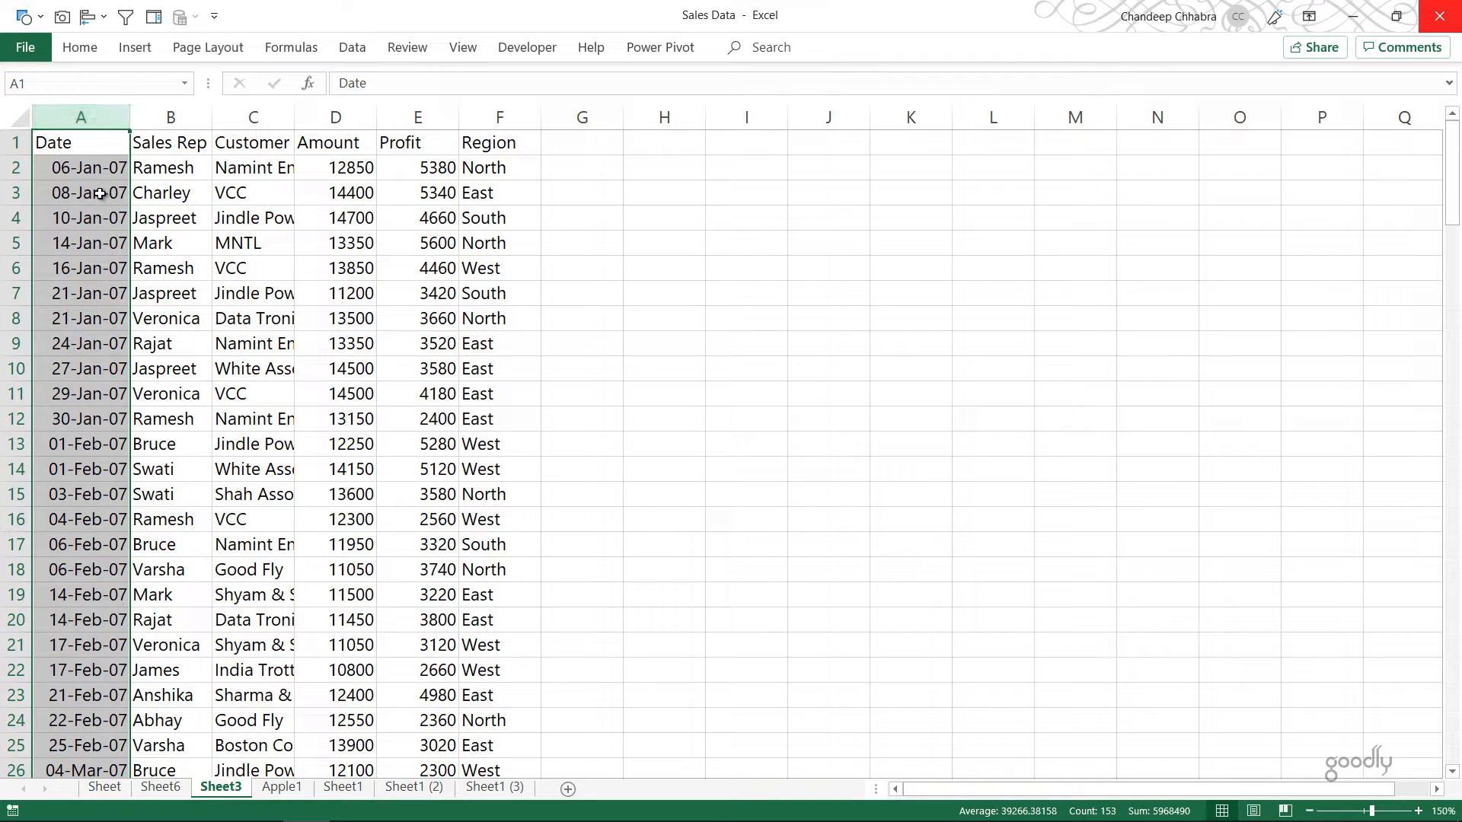
left_click(100, 193)
key("ctrl+Page_Down")
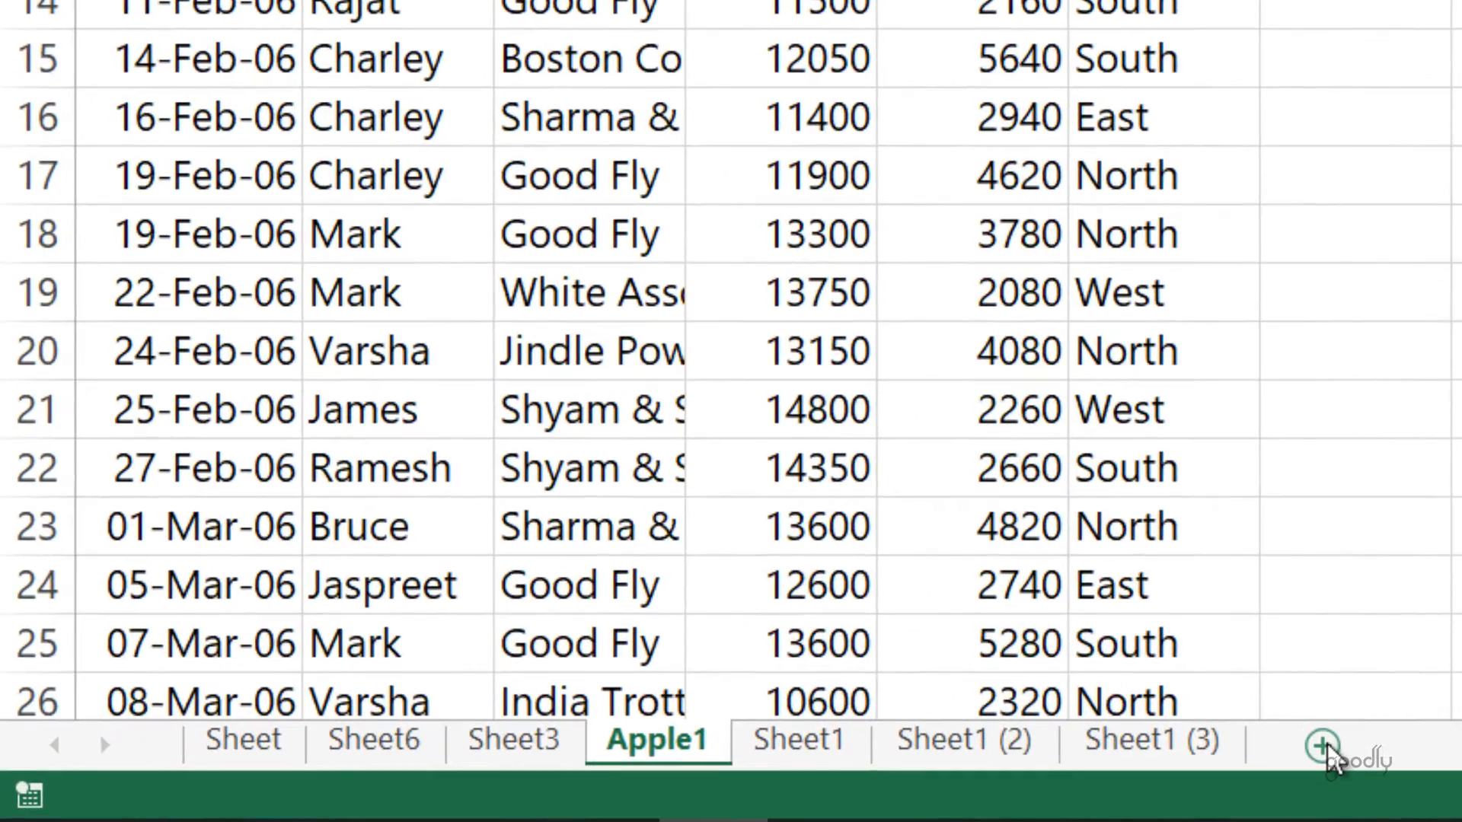
Step: Add a worksheet named ConsolidatedData as the last sheet of the workbook and save the file
left_click(1322, 745)
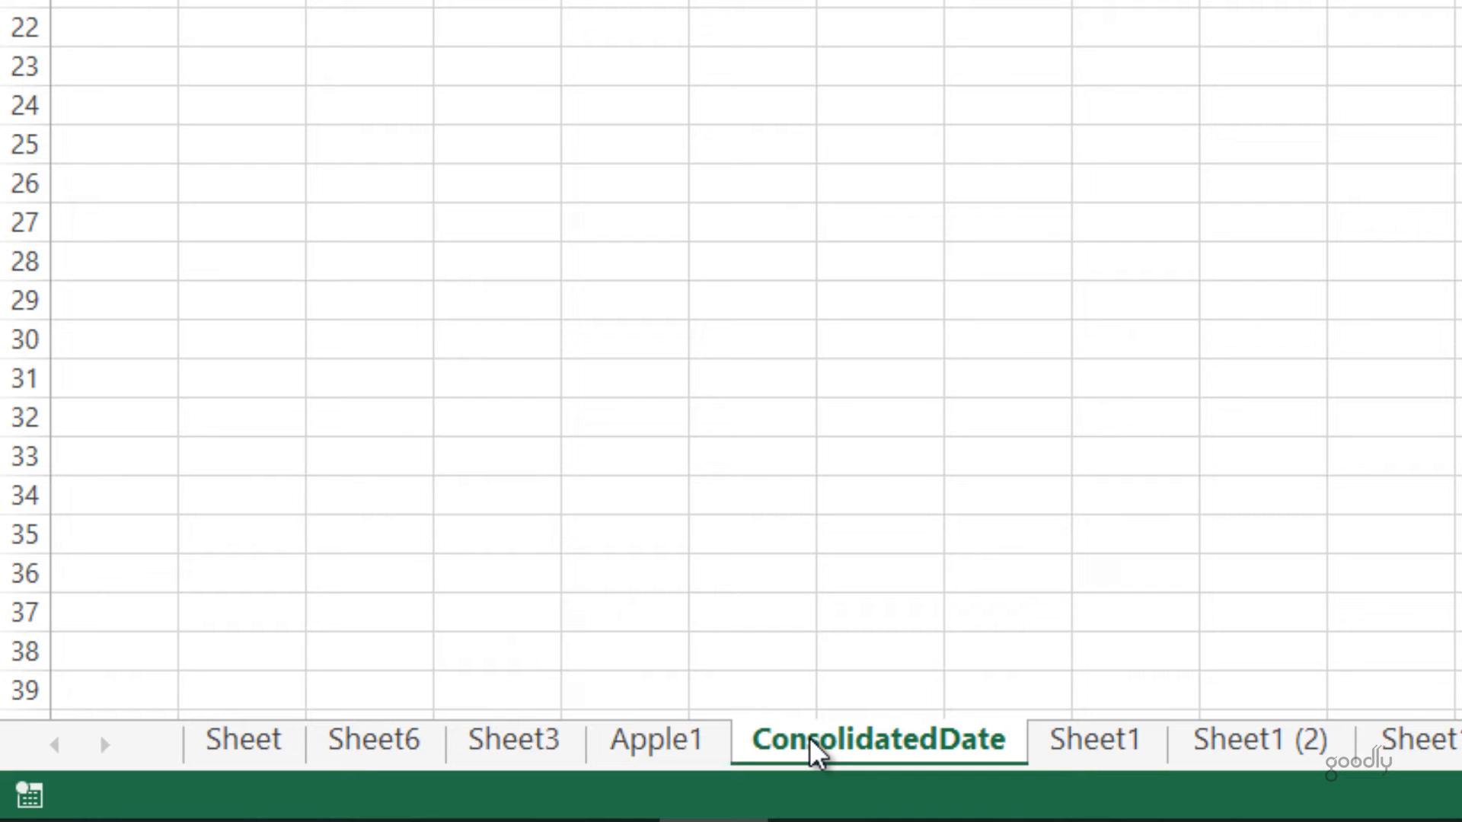
double_click(815, 742)
key("End")
key("BackSpace")
type("a")
key("Return")
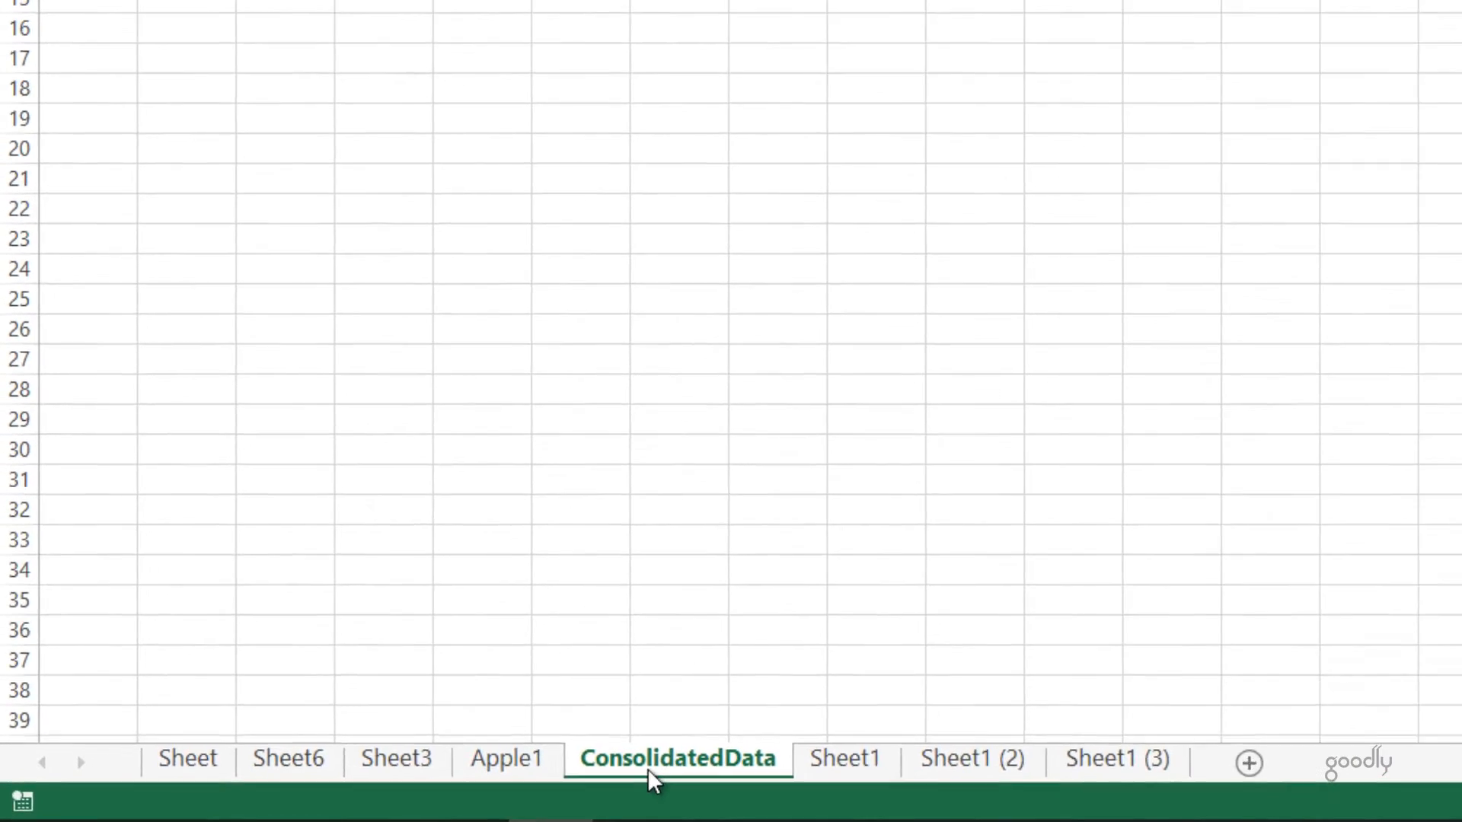
mouse_move(648, 769)
left_mouse_down()
mouse_move(666, 782)
mouse_move(653, 791)
left_mouse_up()
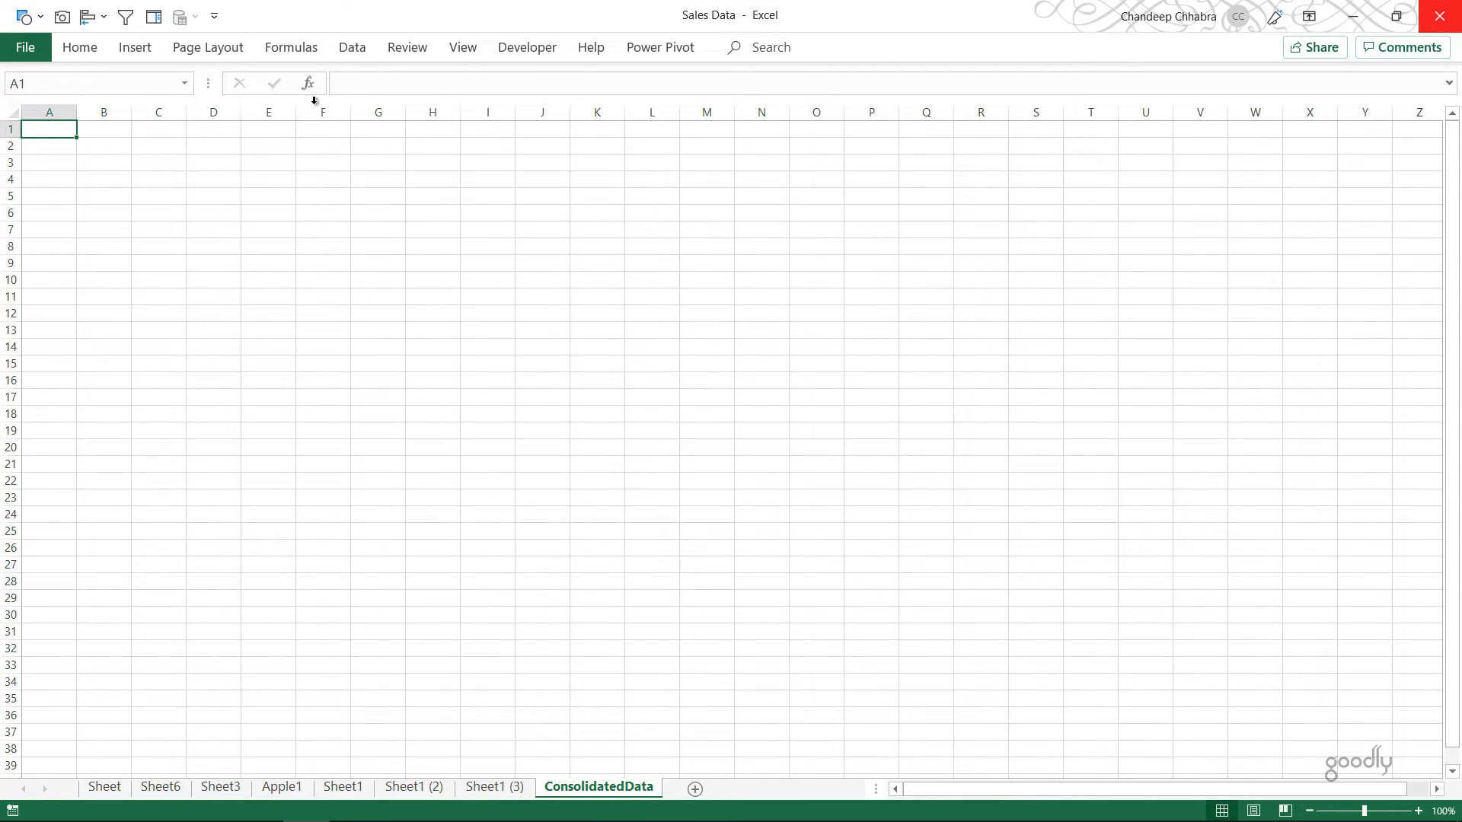
key("ctrl+s")
Step: Start a data import from an Excel workbook, choosing the Sales Data file on the Desktop as the source
left_click(353, 47)
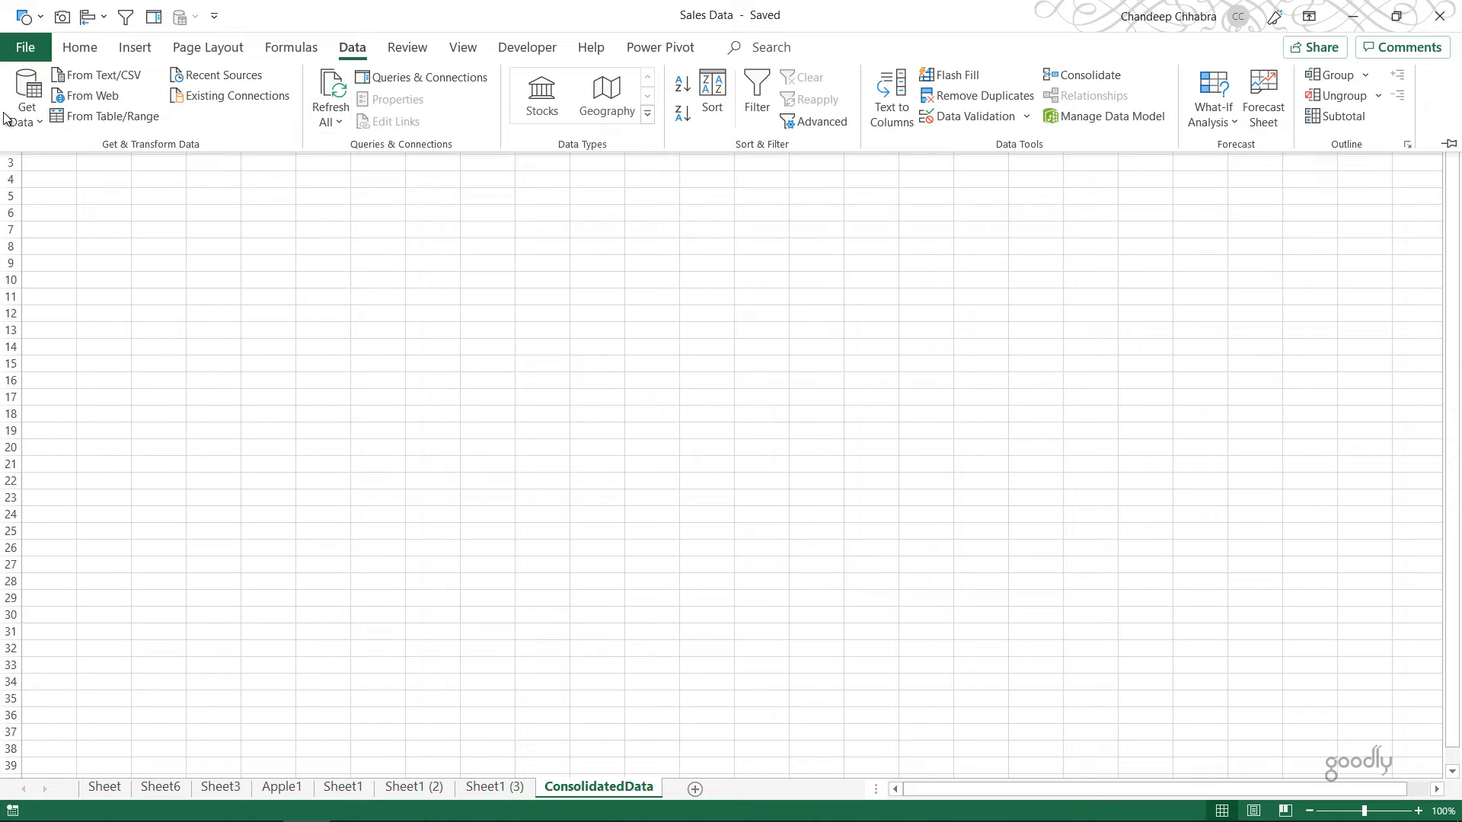
left_click(27, 103)
mouse_move(55, 155)
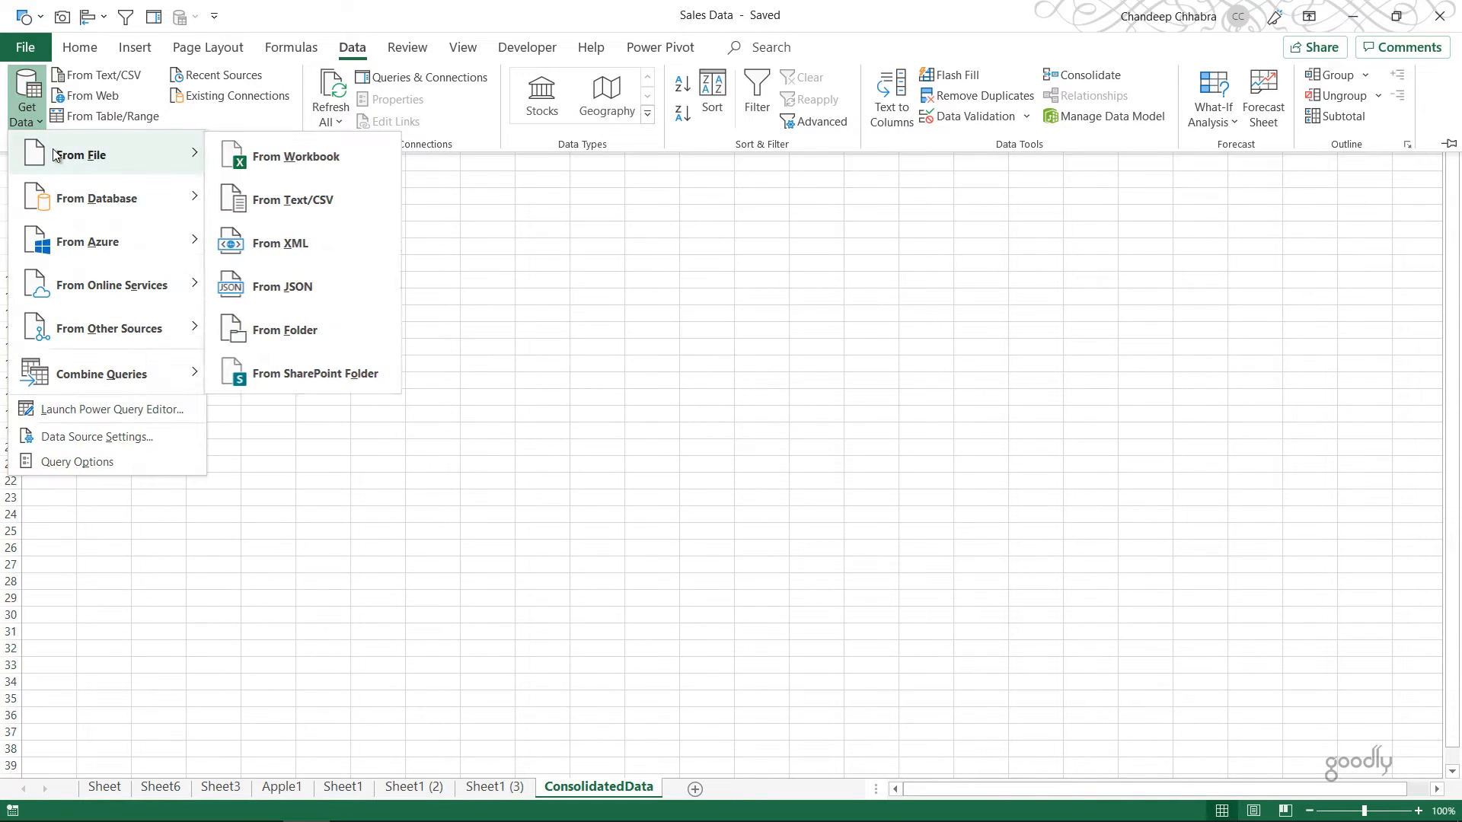
left_click(276, 167)
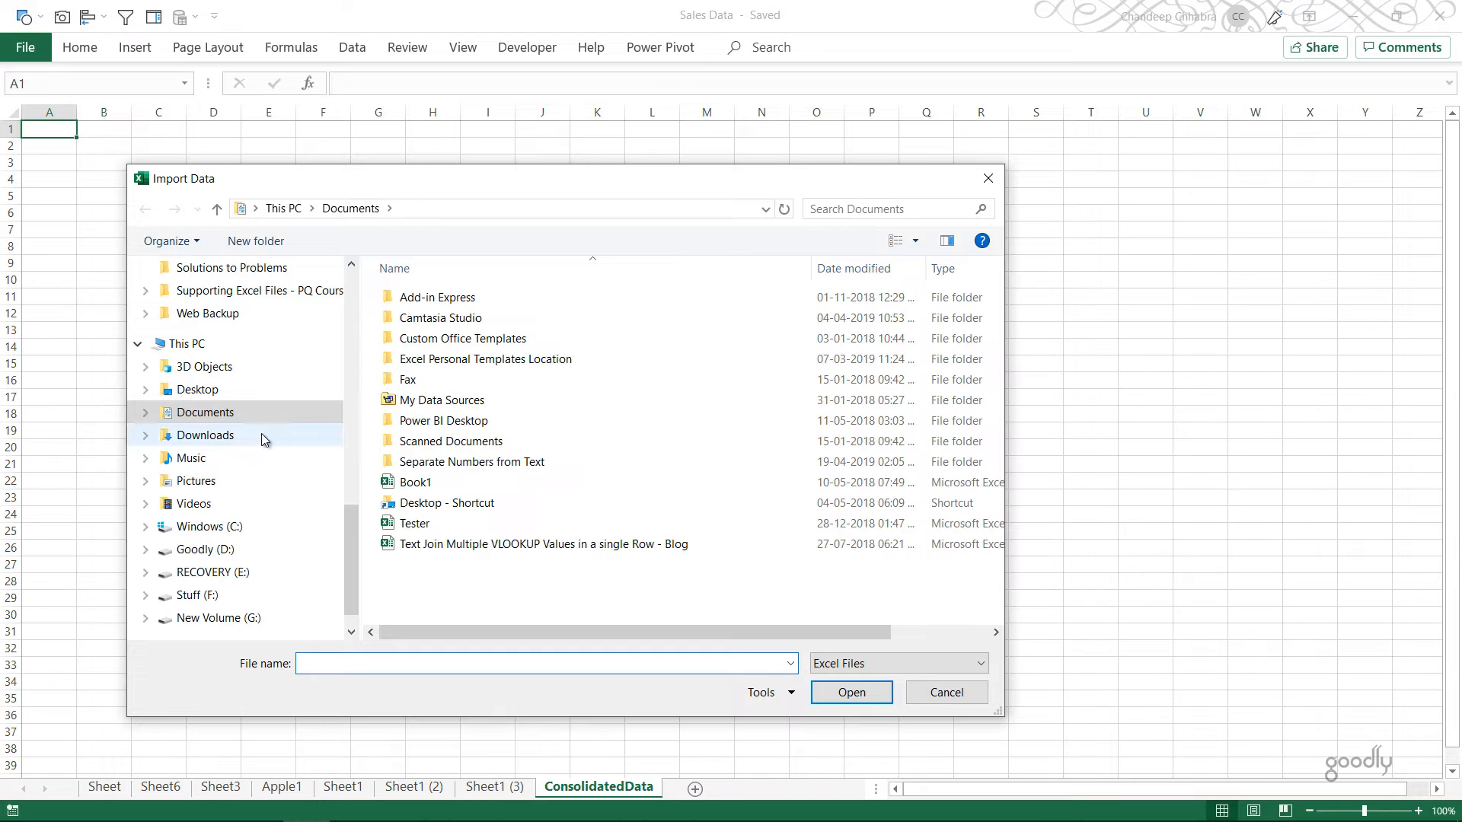
left_click(166, 384)
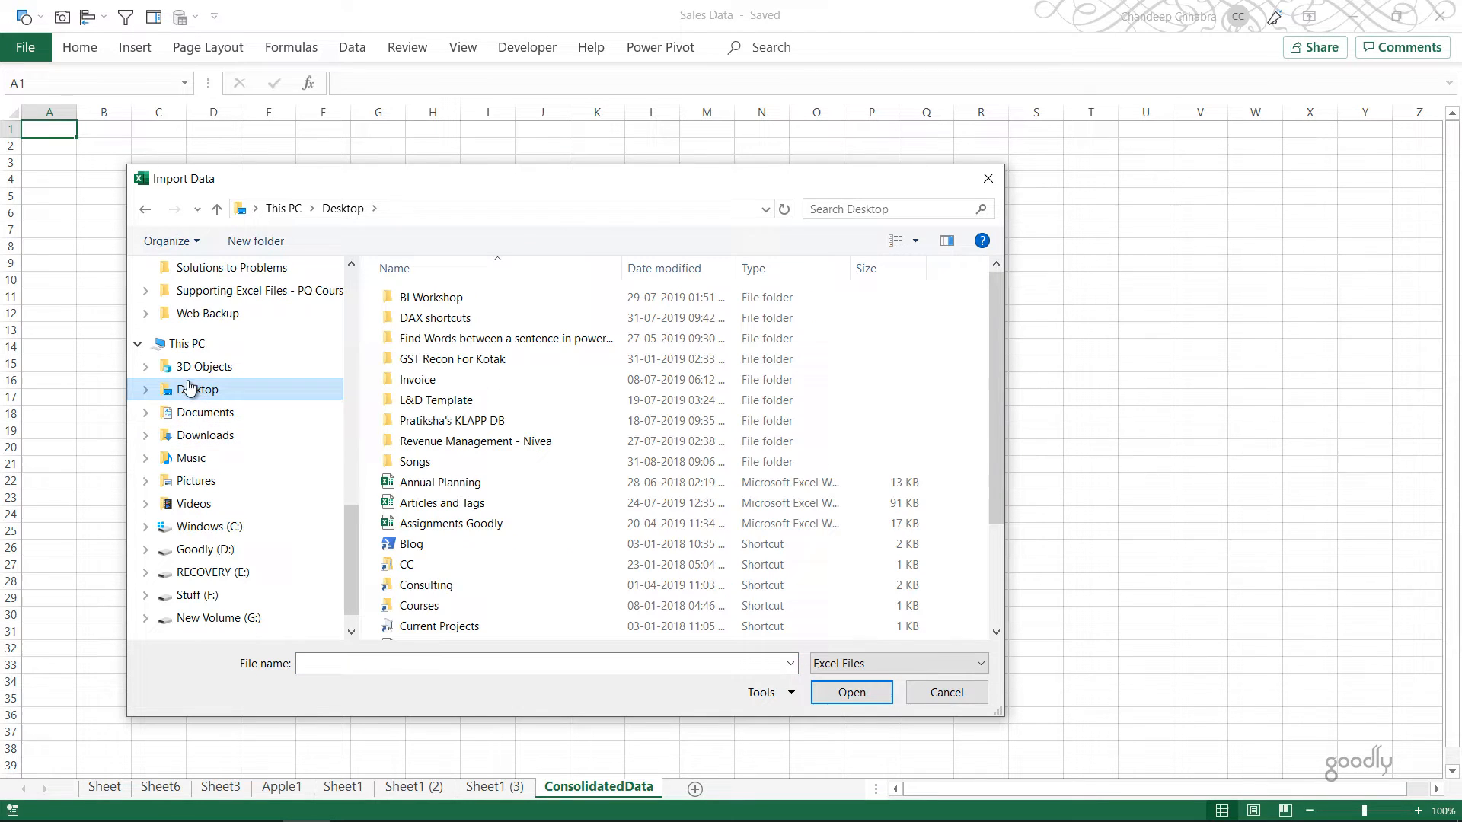
left_click(423, 544)
scroll(442, 547, "down", 3)
left_click(445, 548)
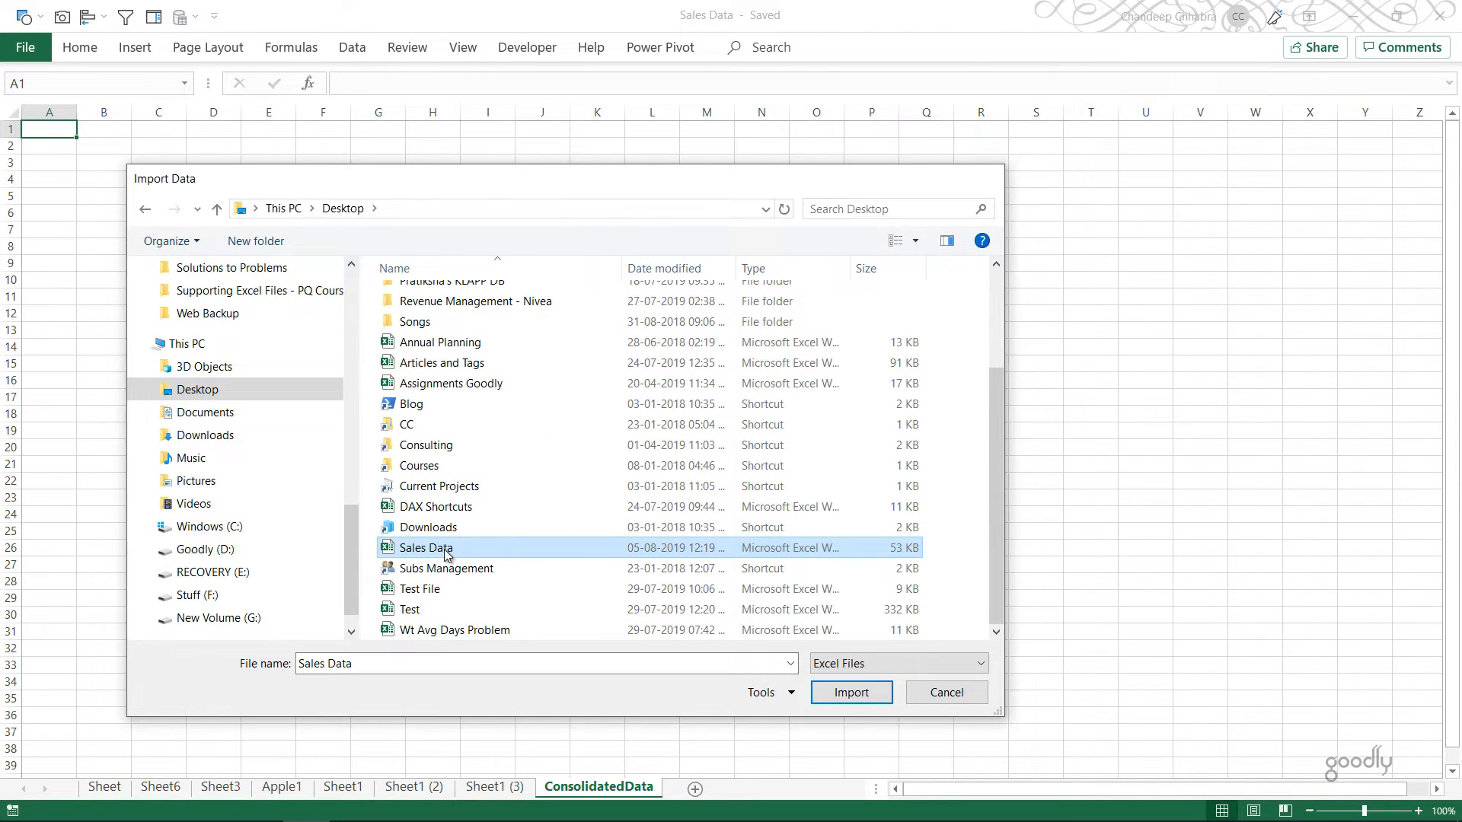
double_click(446, 549)
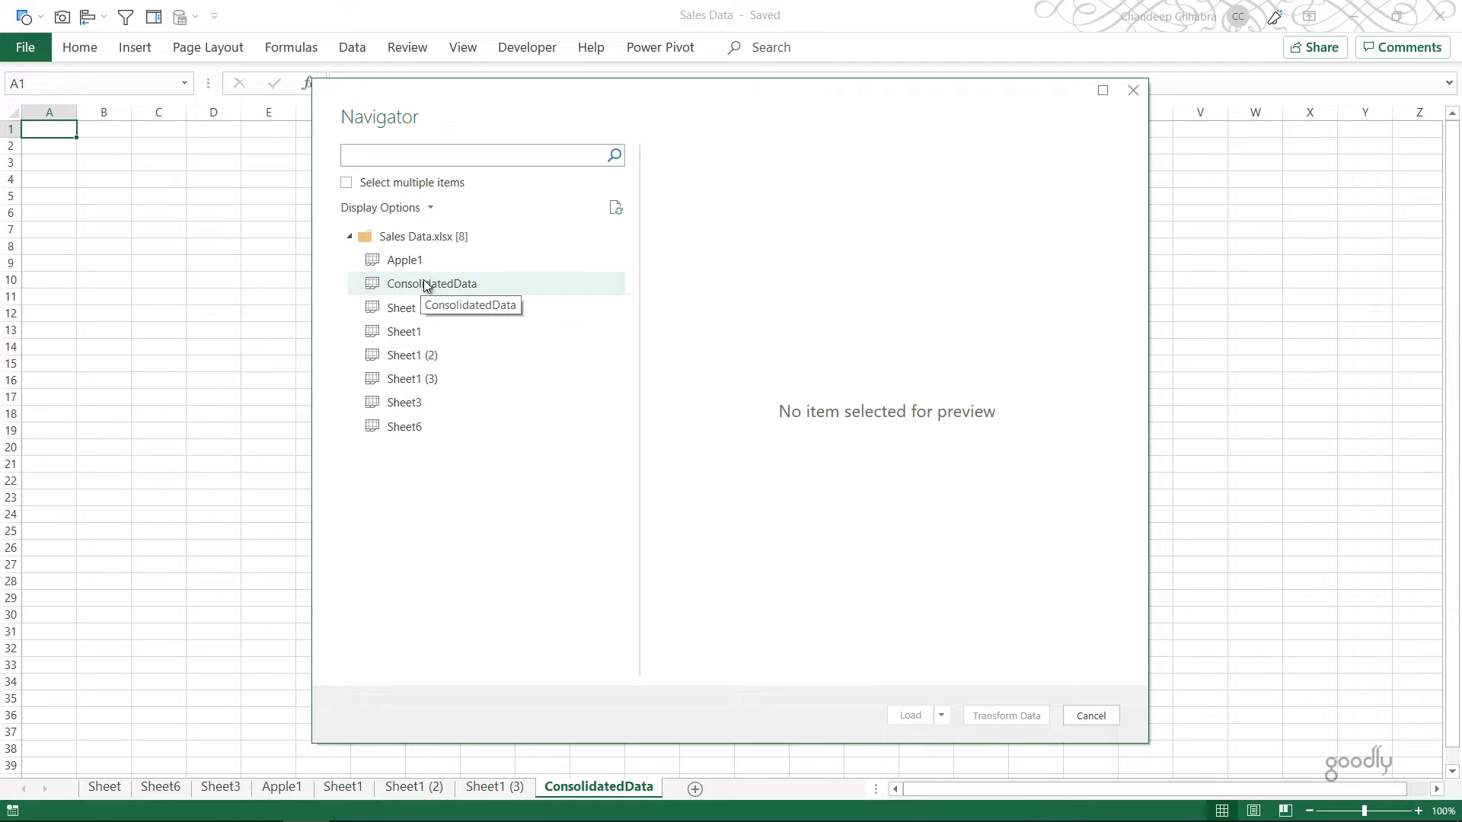
Step: Choose the whole Sales Data.xlsx workbook rather than a single sheet and open it for transformation in Power Query
left_click(433, 360)
left_click(436, 385)
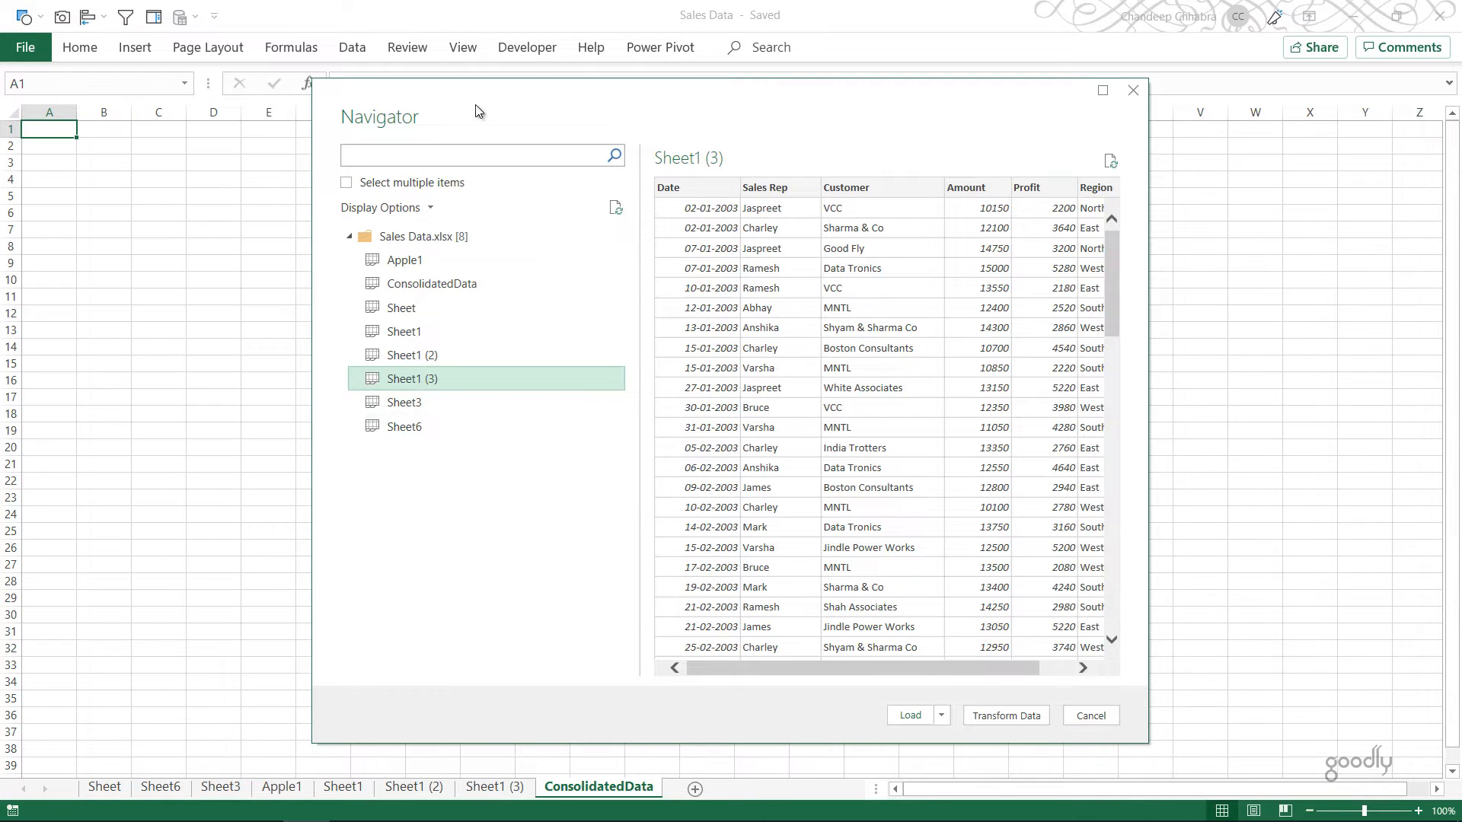
left_click(419, 239)
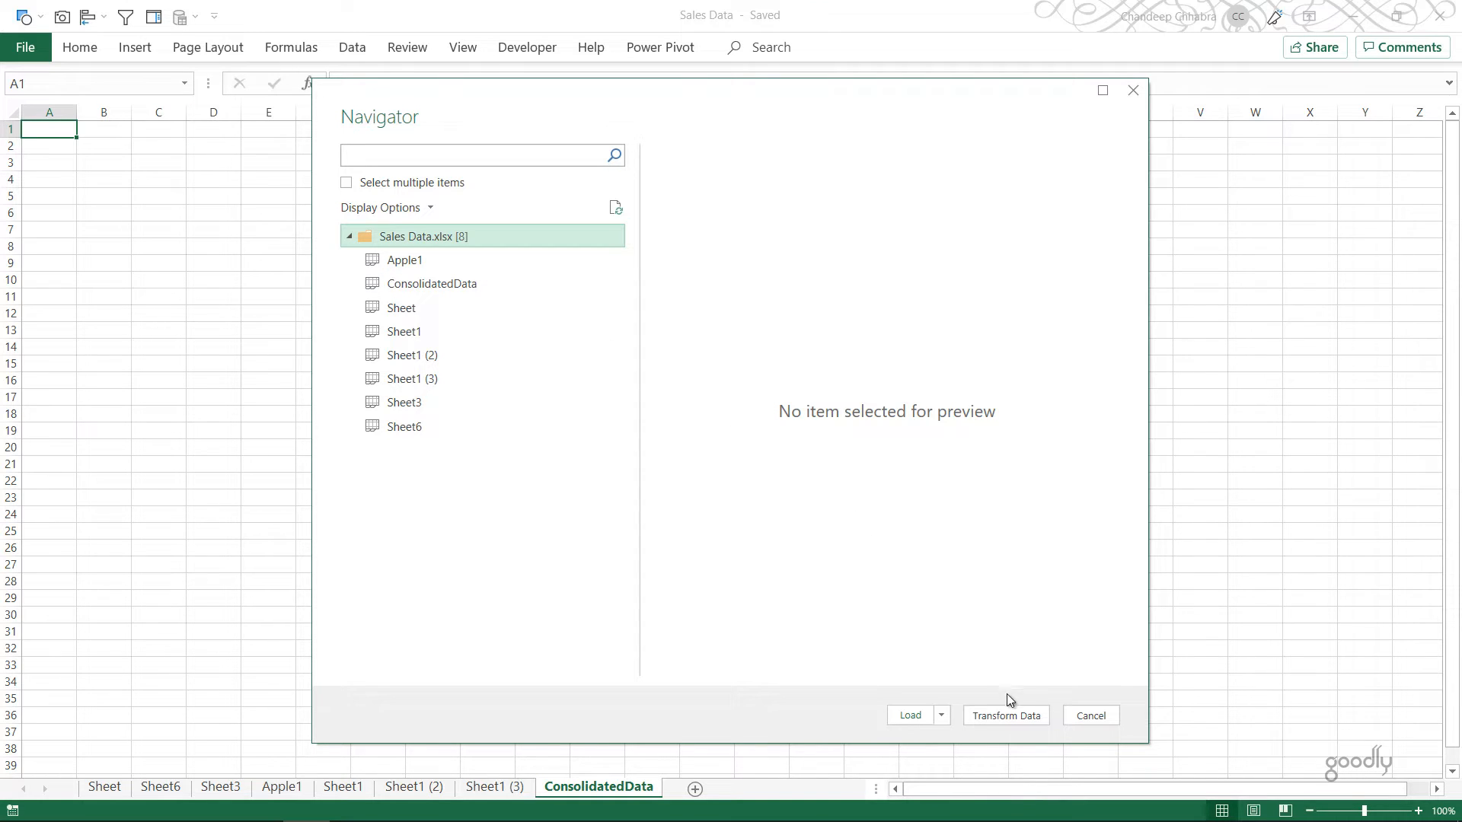
left_click(1014, 714)
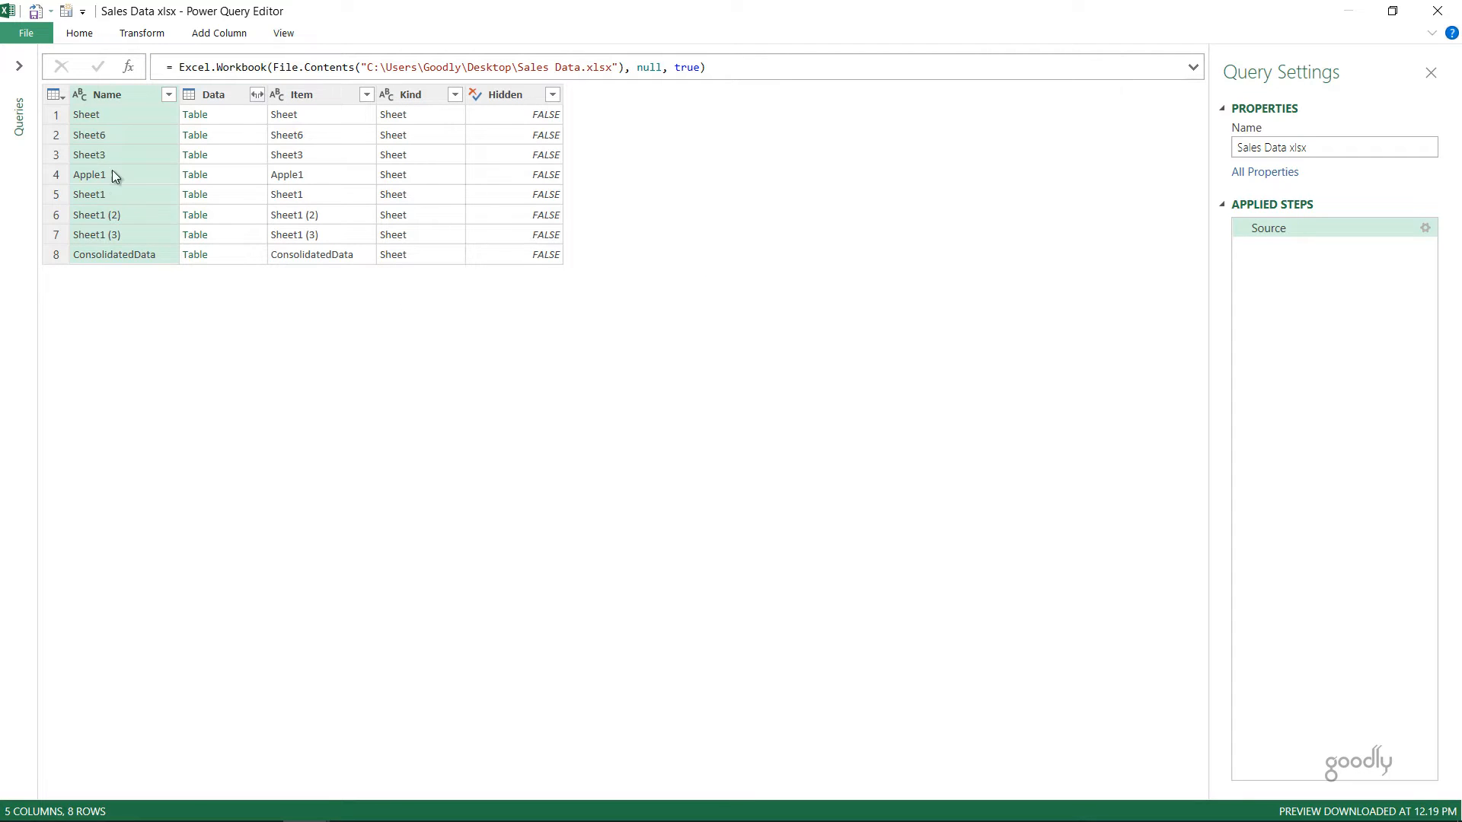
Step: Restore the Power Query Editor from full screen and resize it as a floating window over the worksheet
double_click(284, 9)
left_click_drag(397, 55, 538, 300)
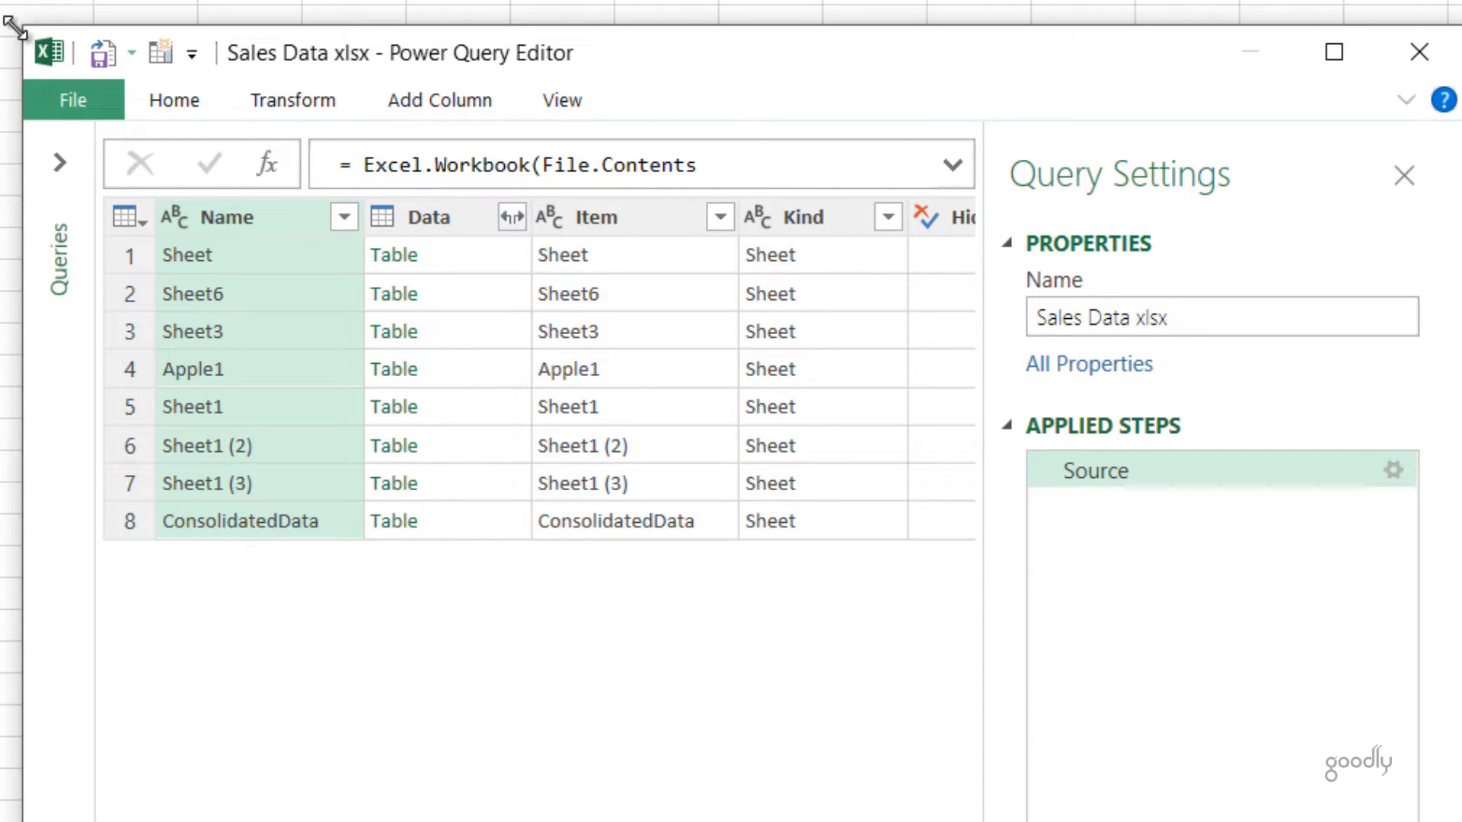
left_click_drag(15, 29, 0, 0)
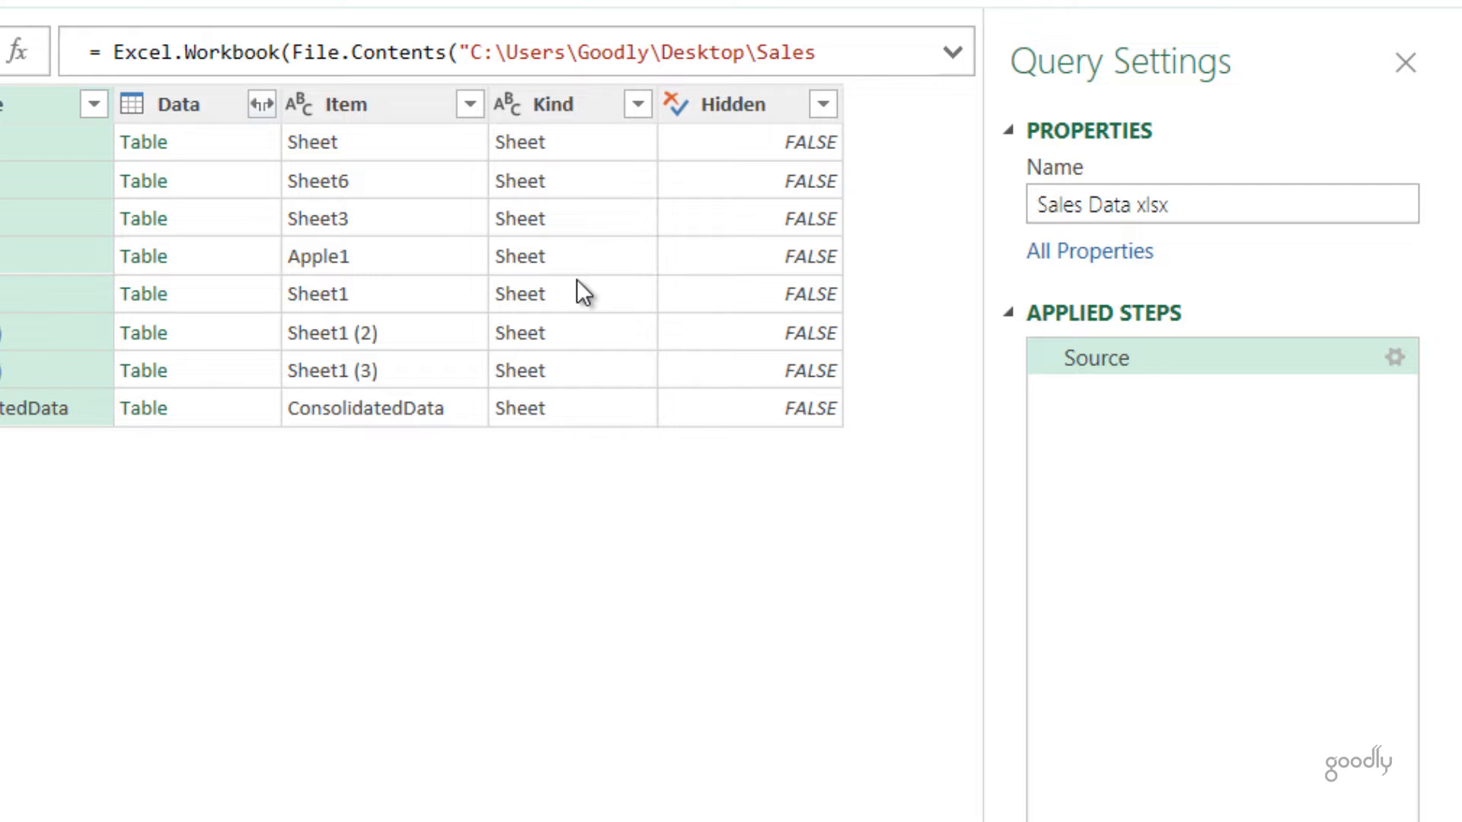
Step: Filter the Kind column with a text filter that keeps only rows equal to "Sheet"
left_click(638, 104)
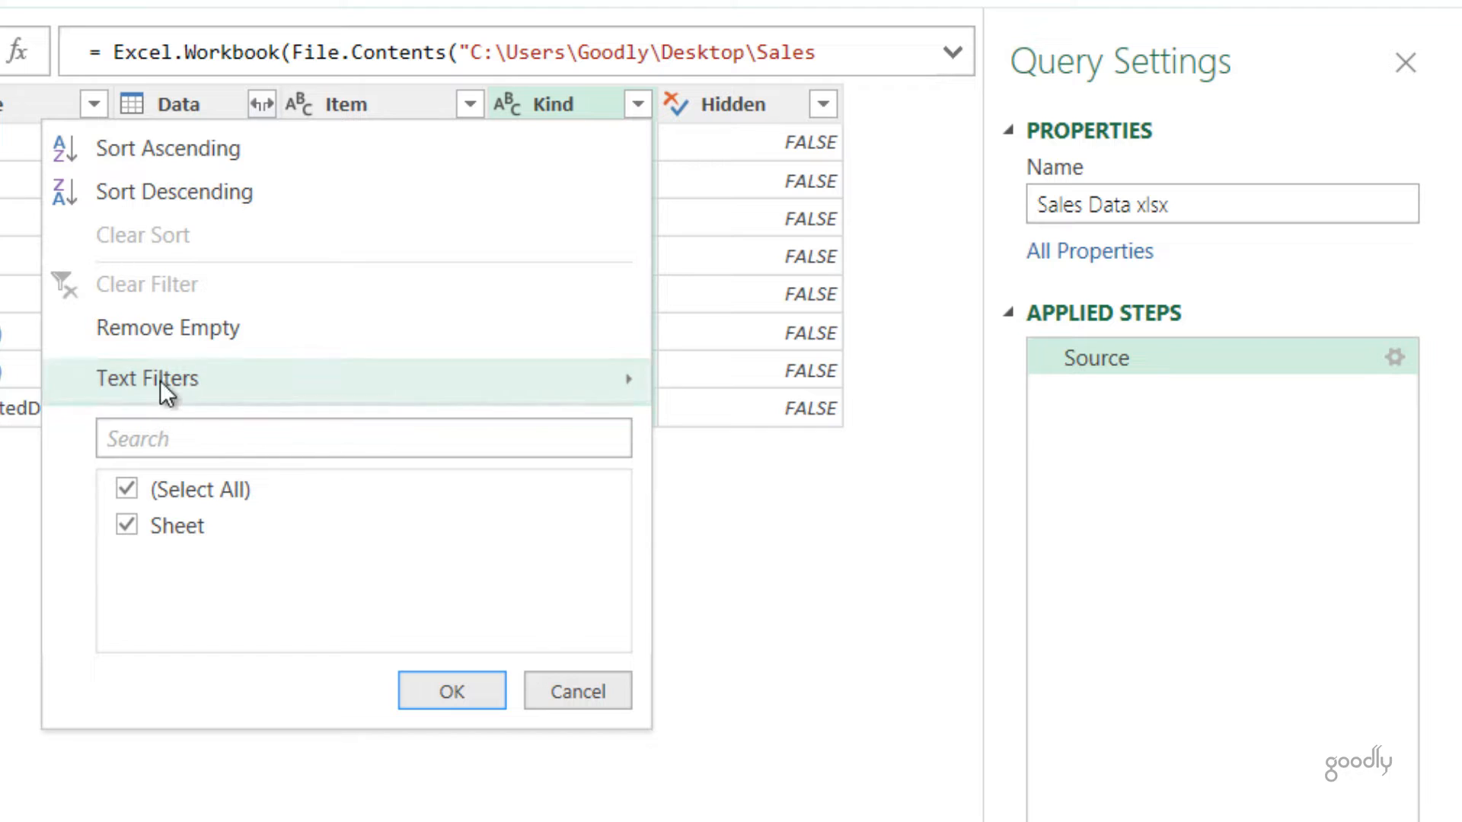
mouse_move(160, 376)
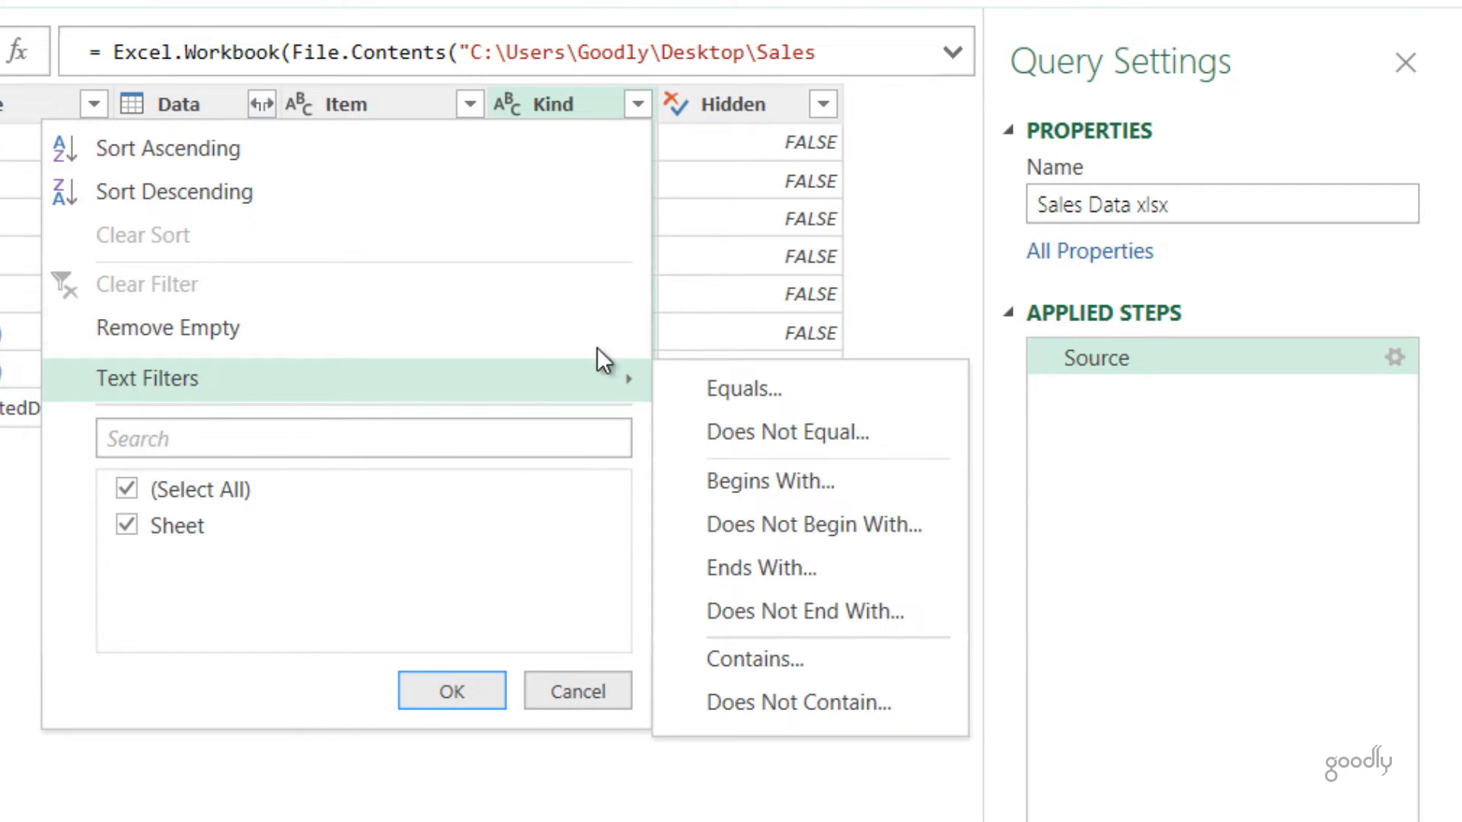
left_click(720, 386)
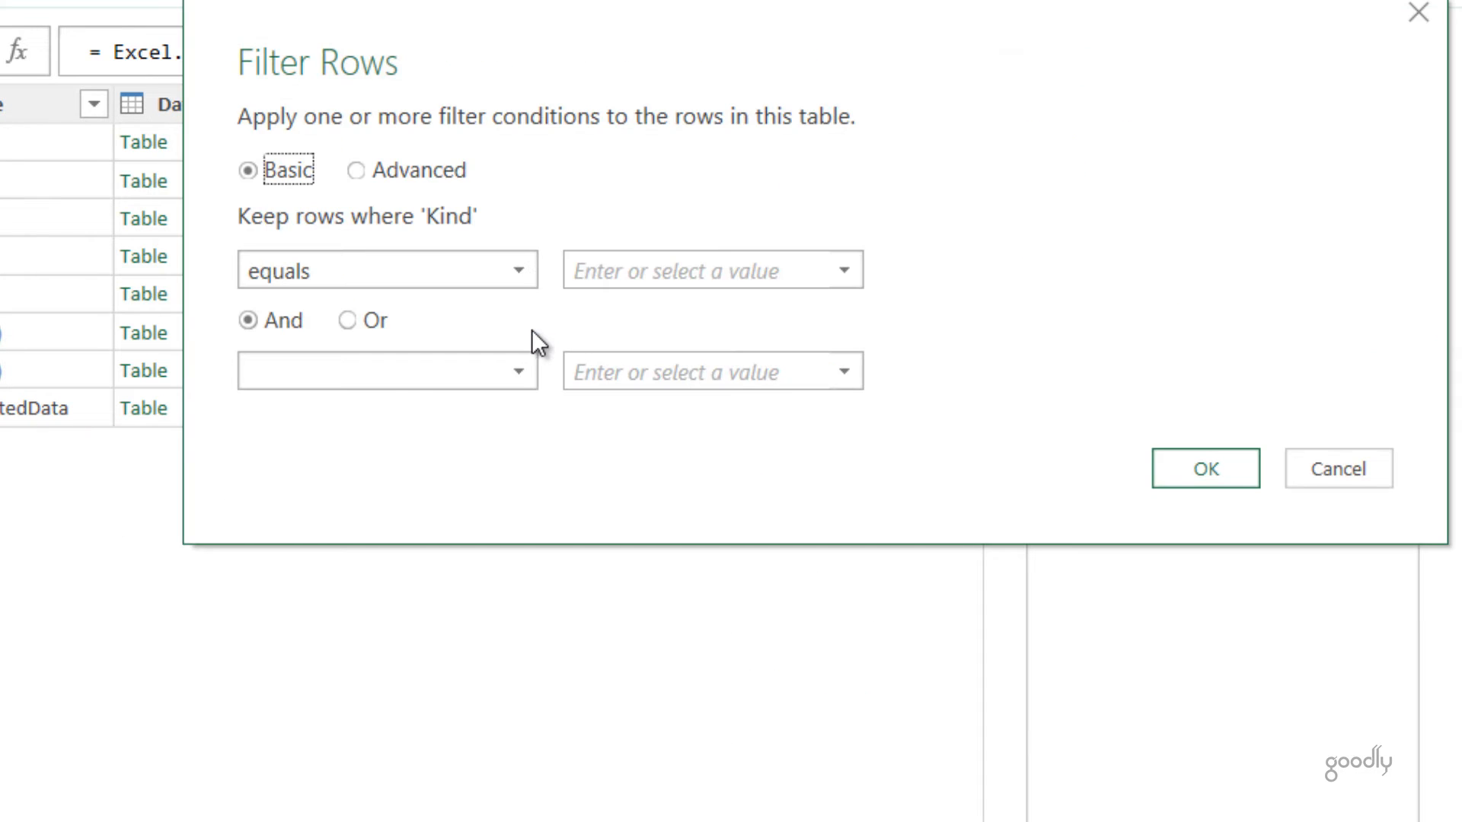
left_click(711, 270)
type("Sheet")
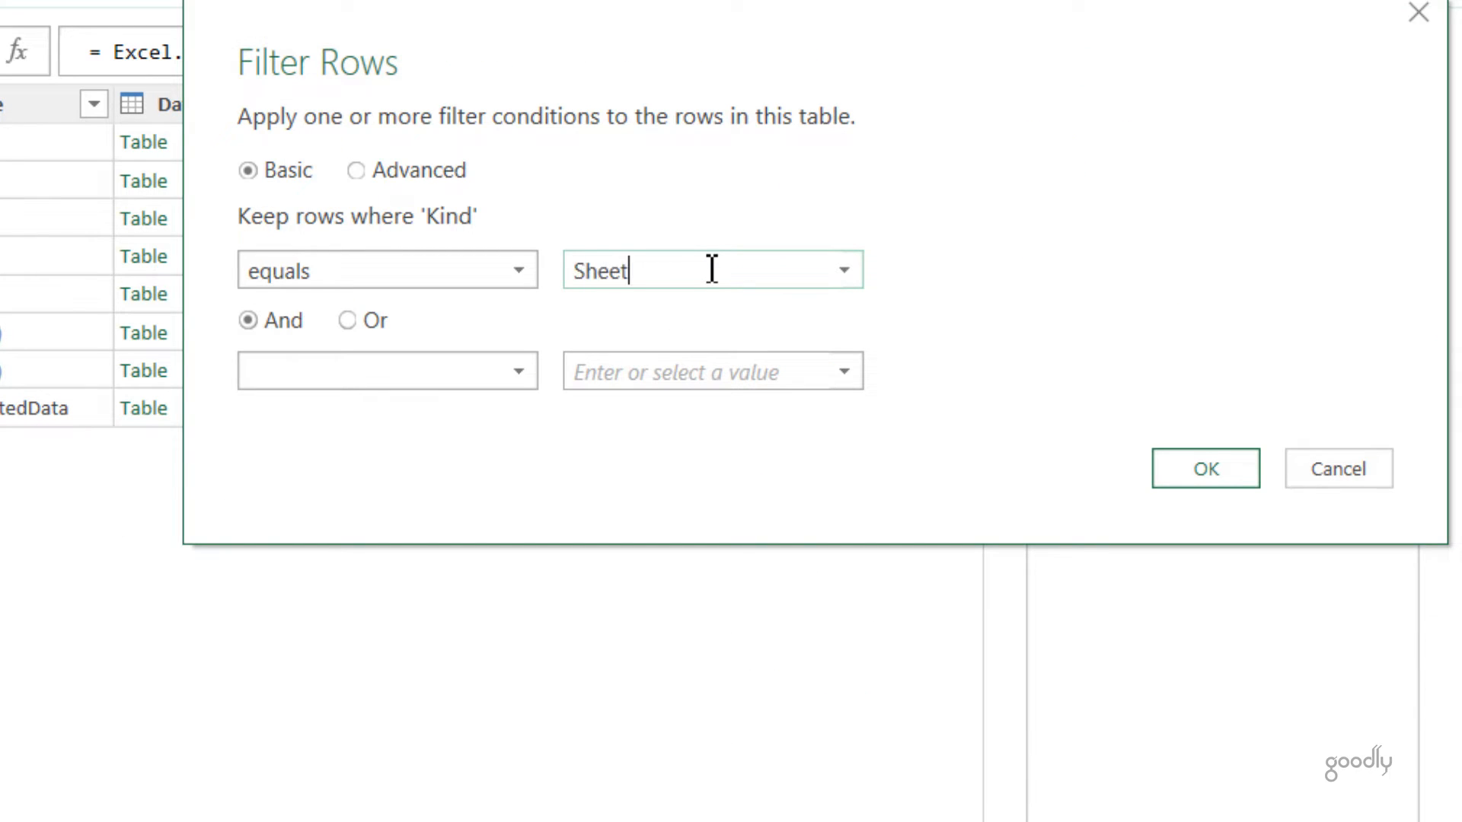
left_click(1250, 469)
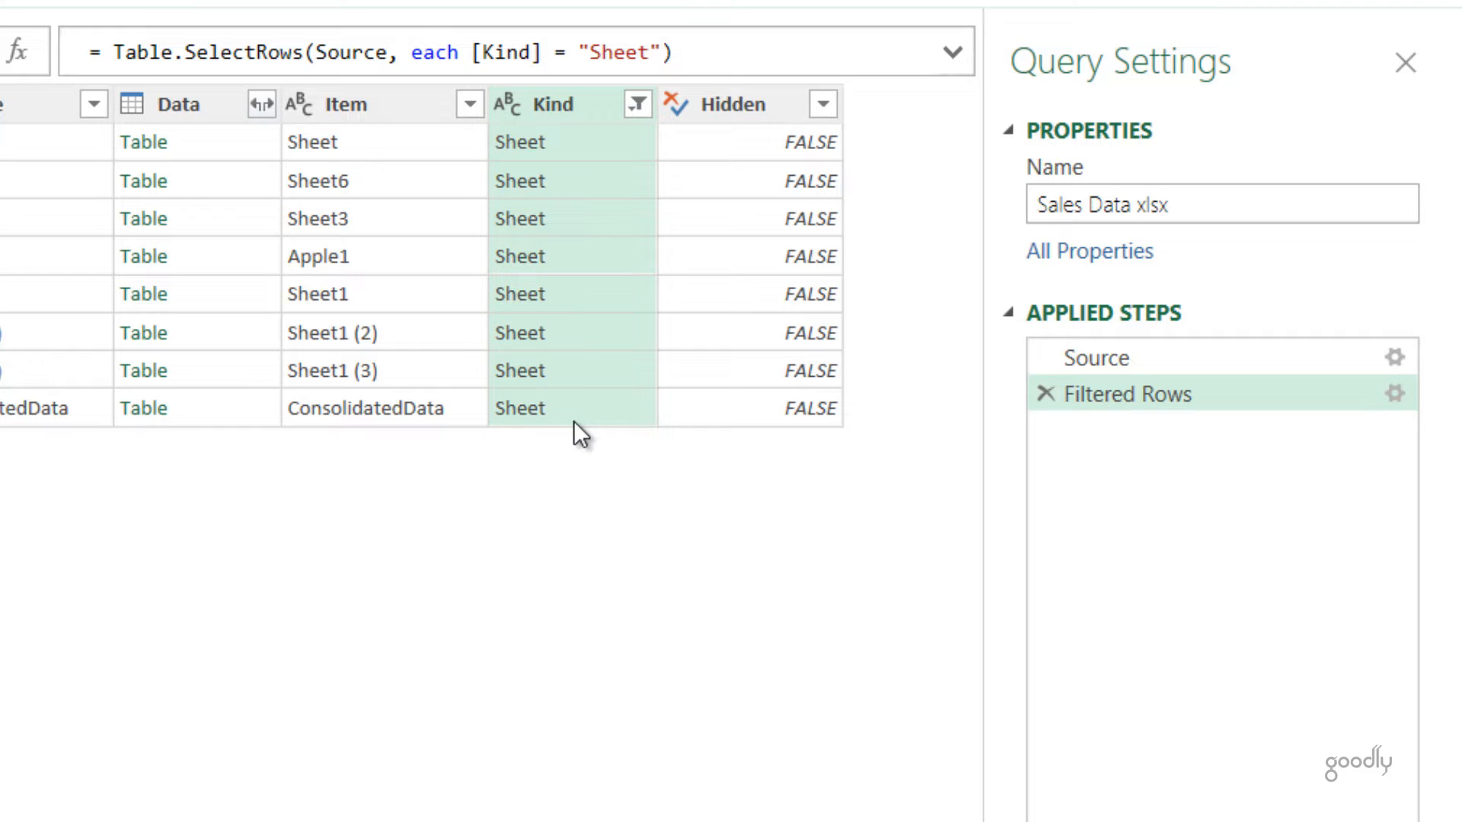
Step: Preview the nested table in the first row of the Data column and enlarge its preview area
left_click(778, 108)
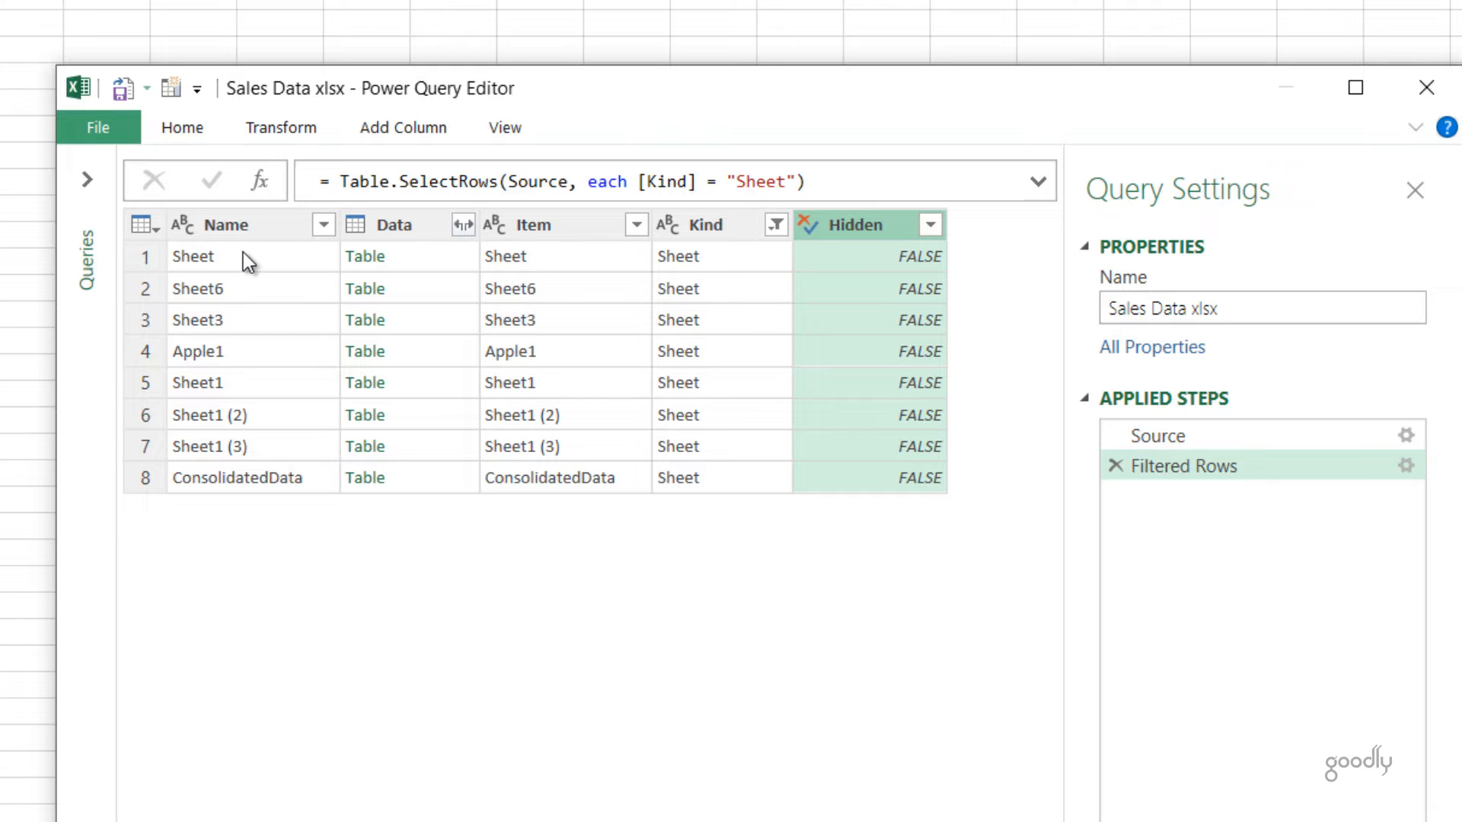
left_click(450, 258)
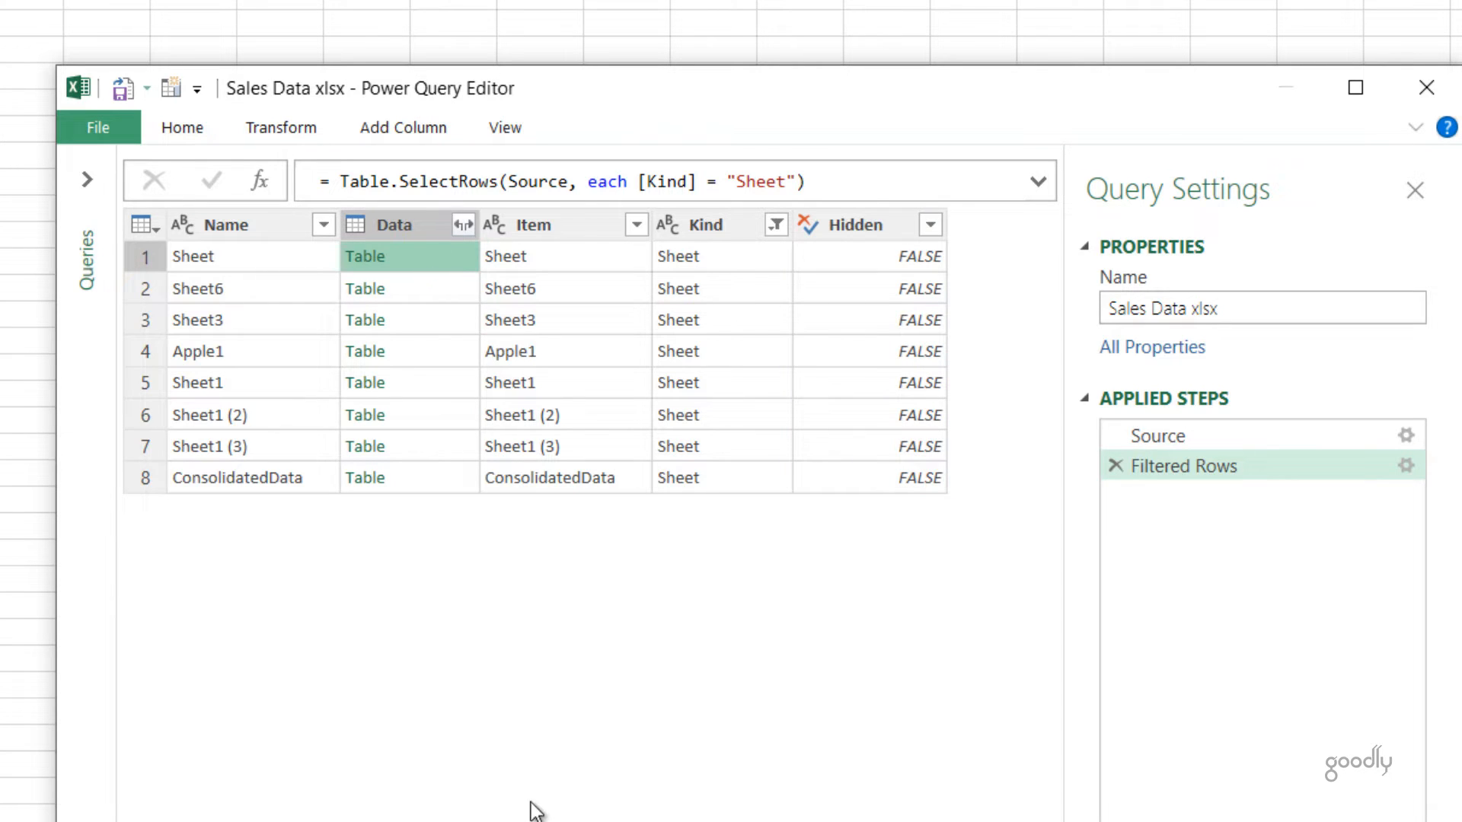
left_click_drag(586, 522, 587, 538)
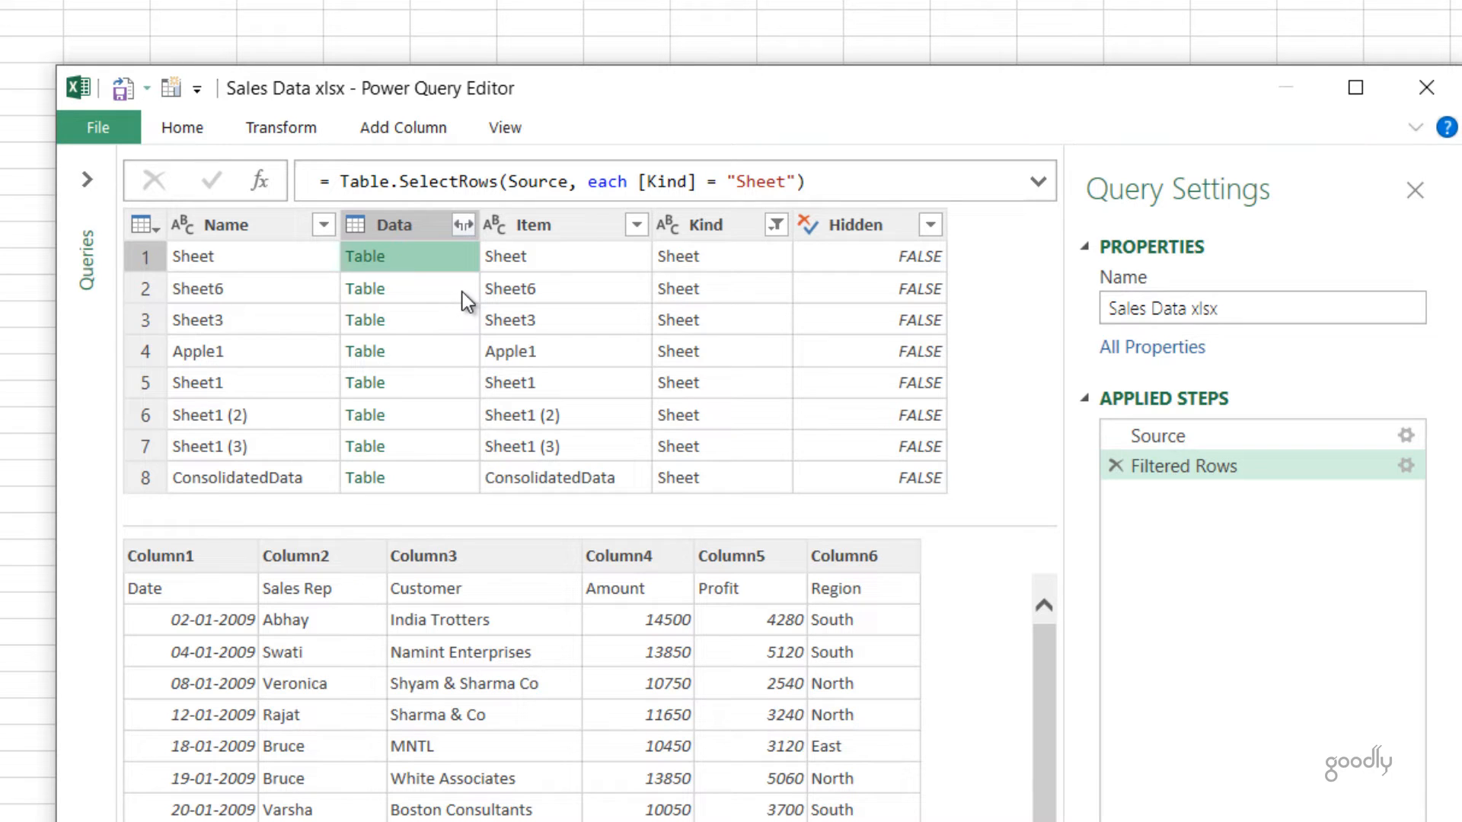
Step: Add a custom column with the formula = Table.PromoteHeaders([Data]) to promote the headers of each nested table
left_click(423, 130)
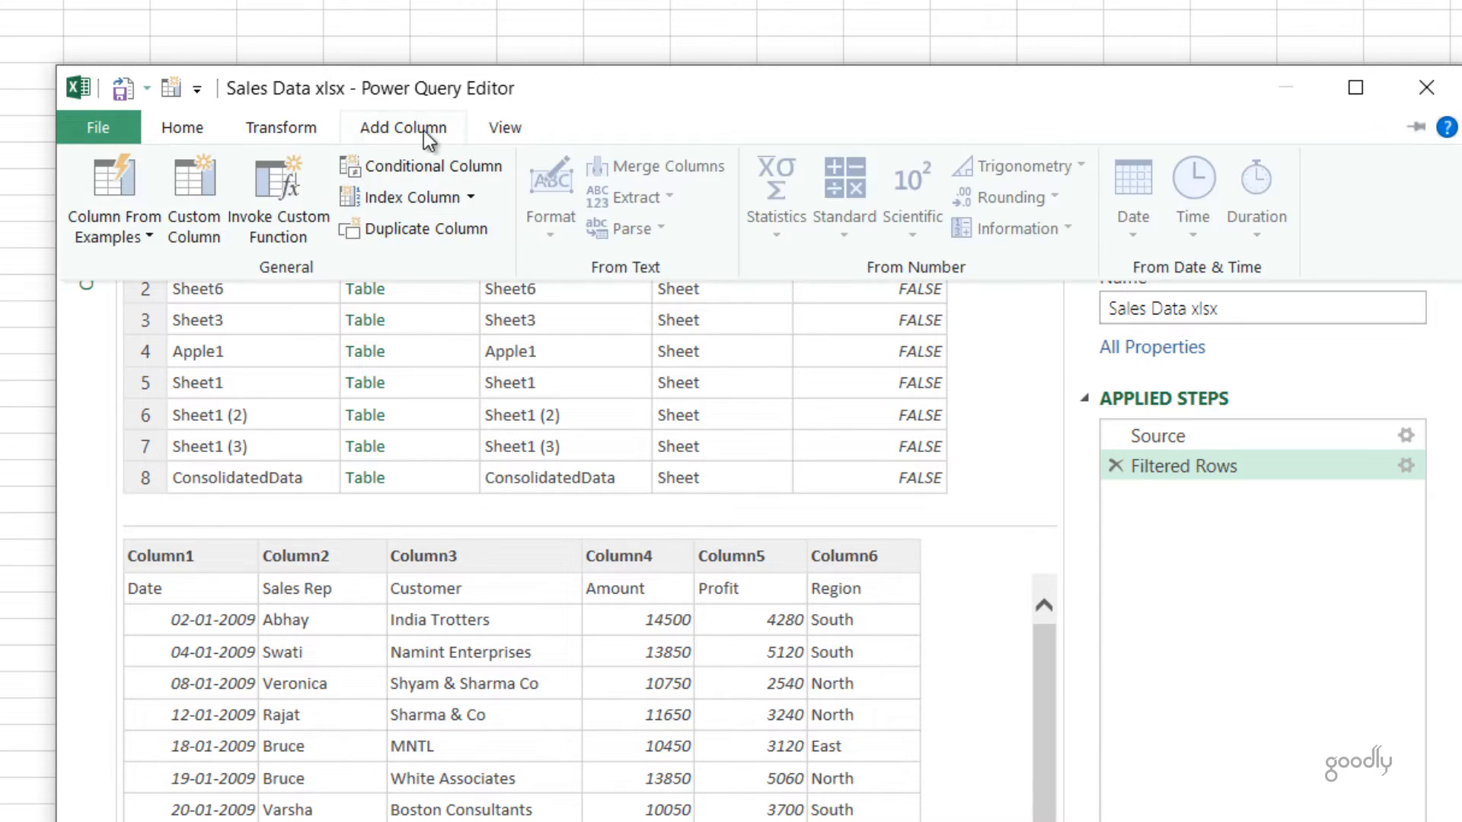
left_click(191, 213)
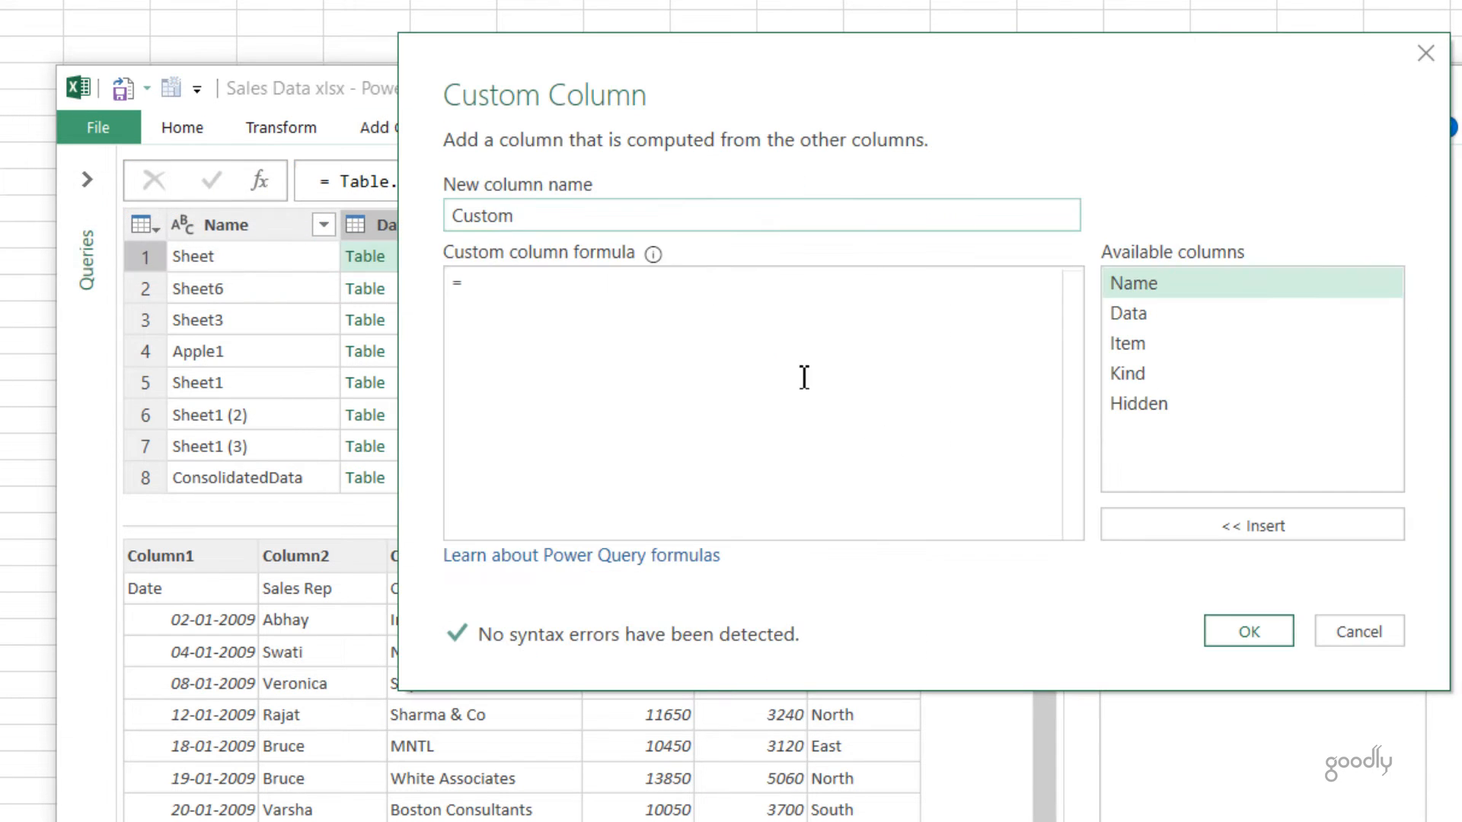
left_click(734, 342)
type("Table.")
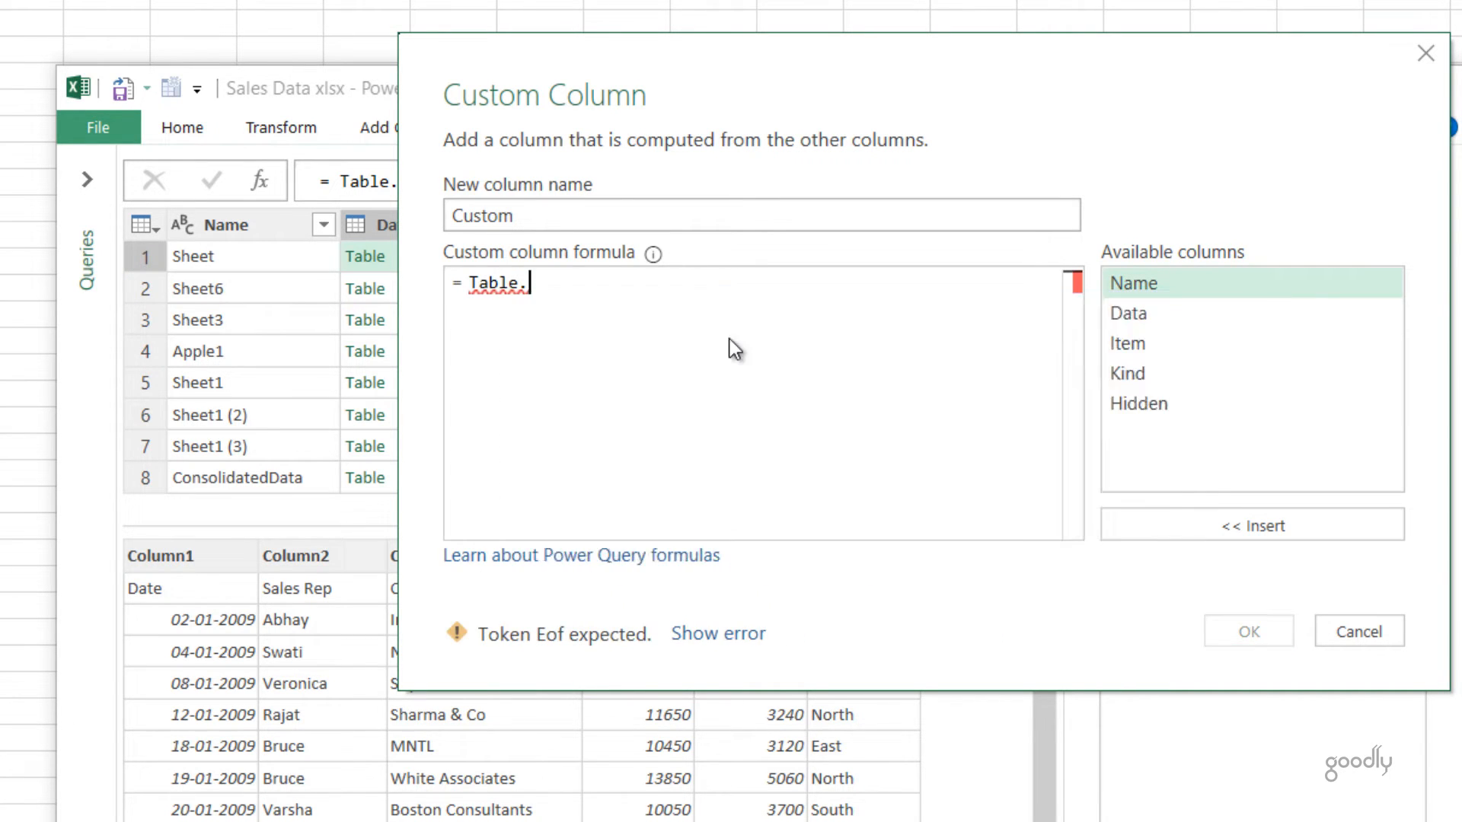
type("pro")
key("Down")
key("Tab")
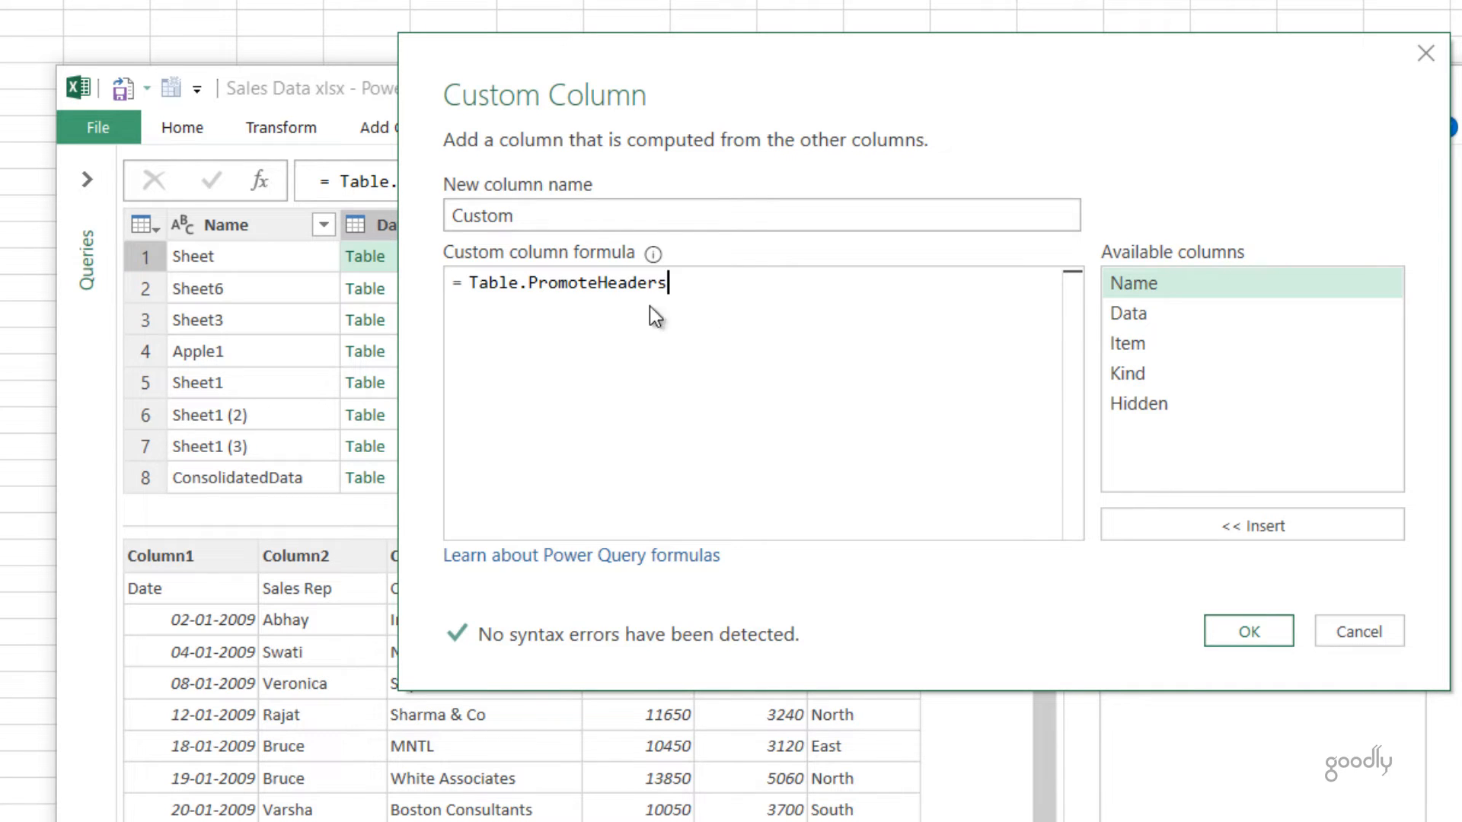
type("(")
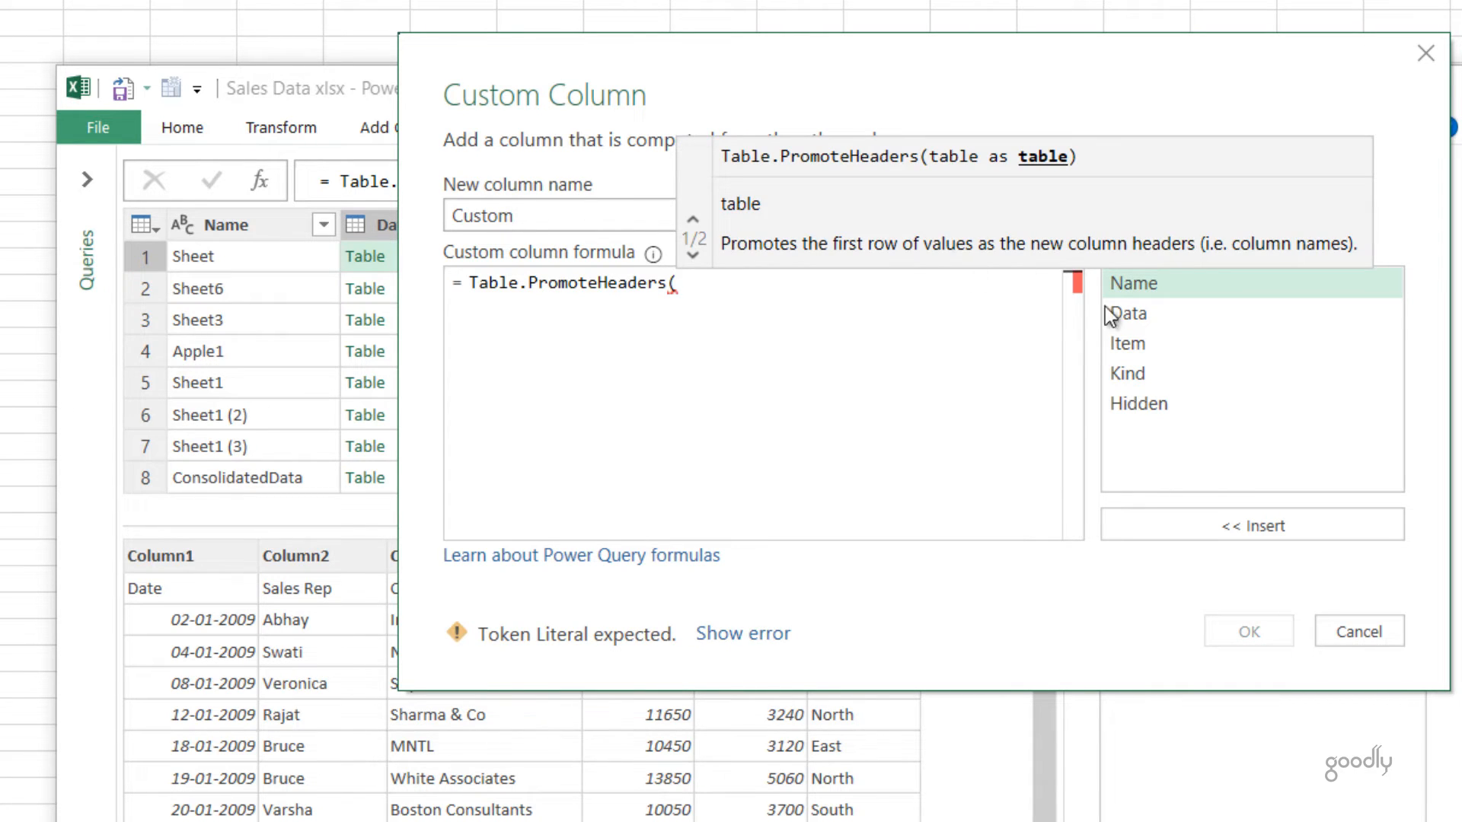
double_click(1143, 321)
type(")")
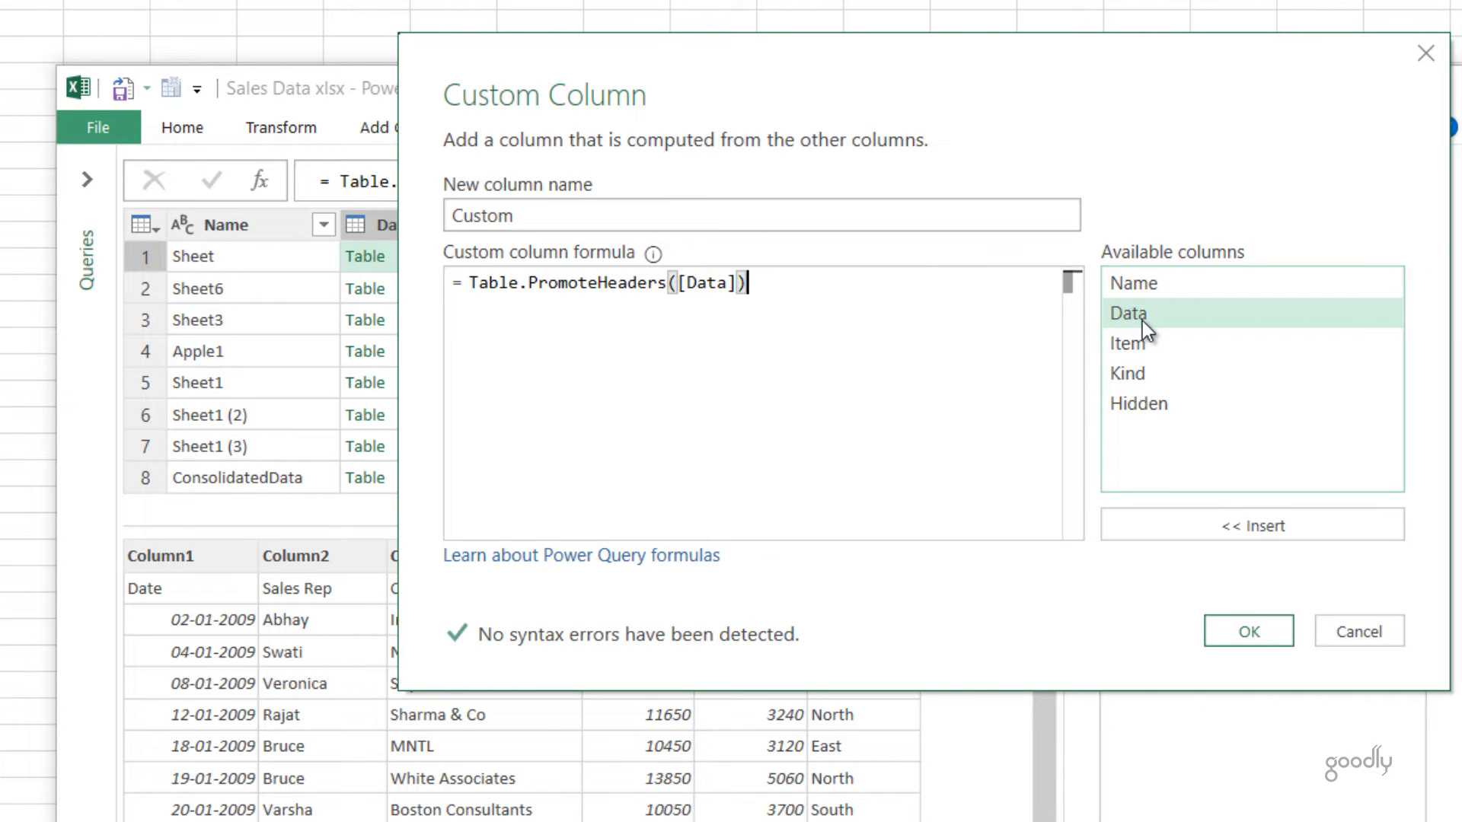
left_click(1267, 637)
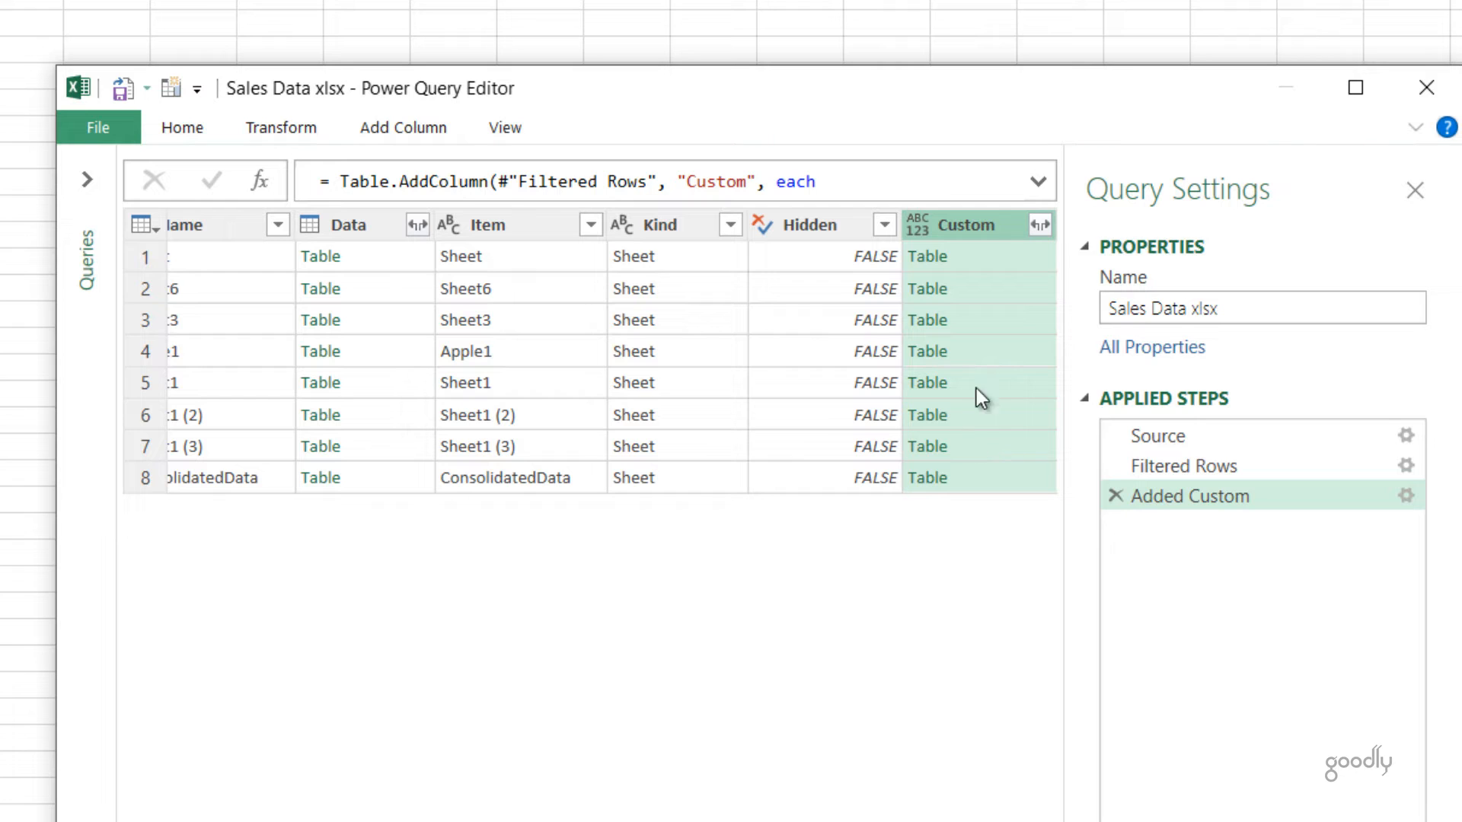
Step: Preview the first nested table in the Custom column, and keep only the Custom and Name columns in the query
left_click(994, 264)
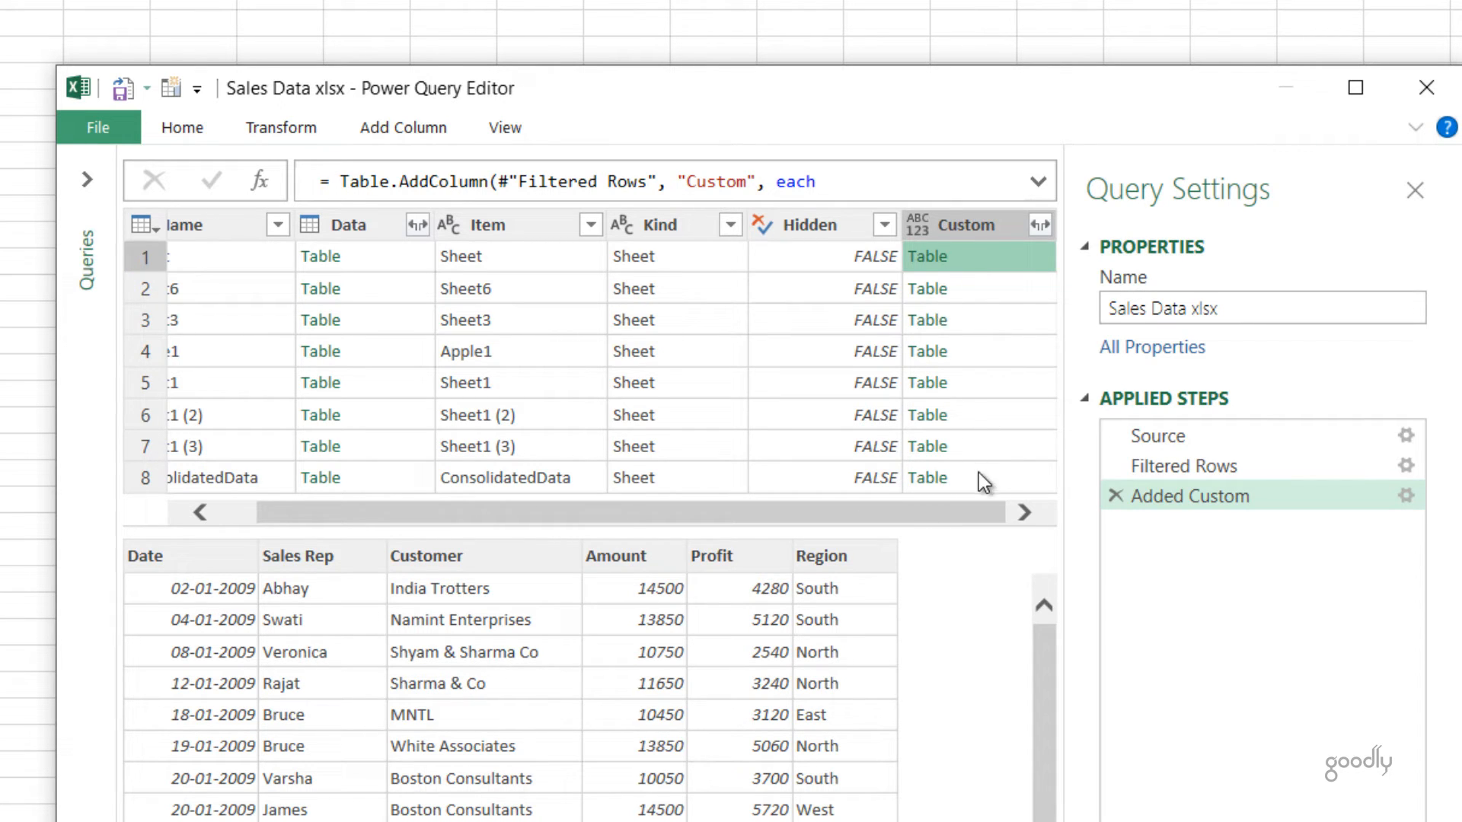
scroll(591, 500, "left", 2)
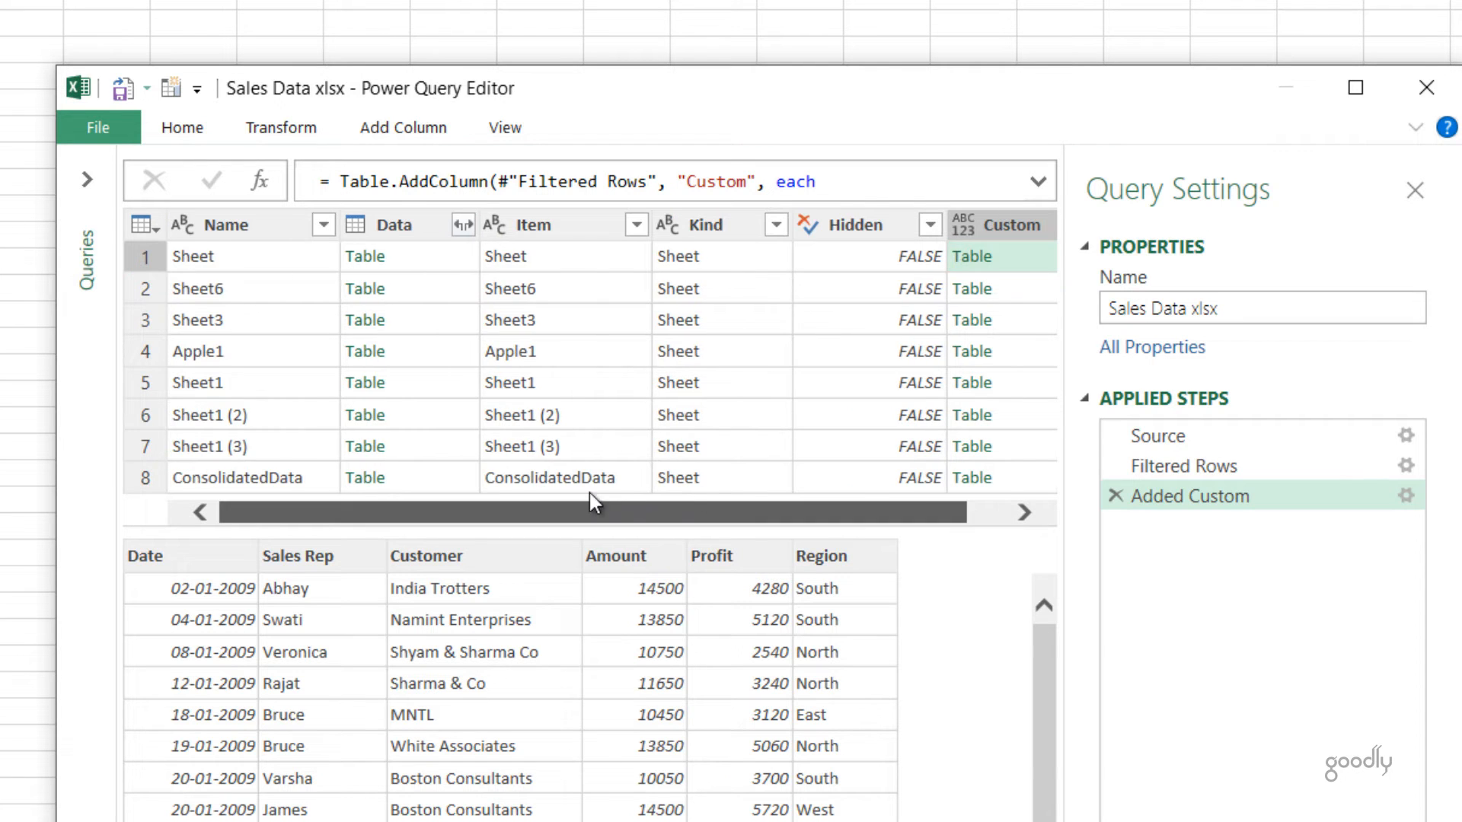
left_click(1013, 220)
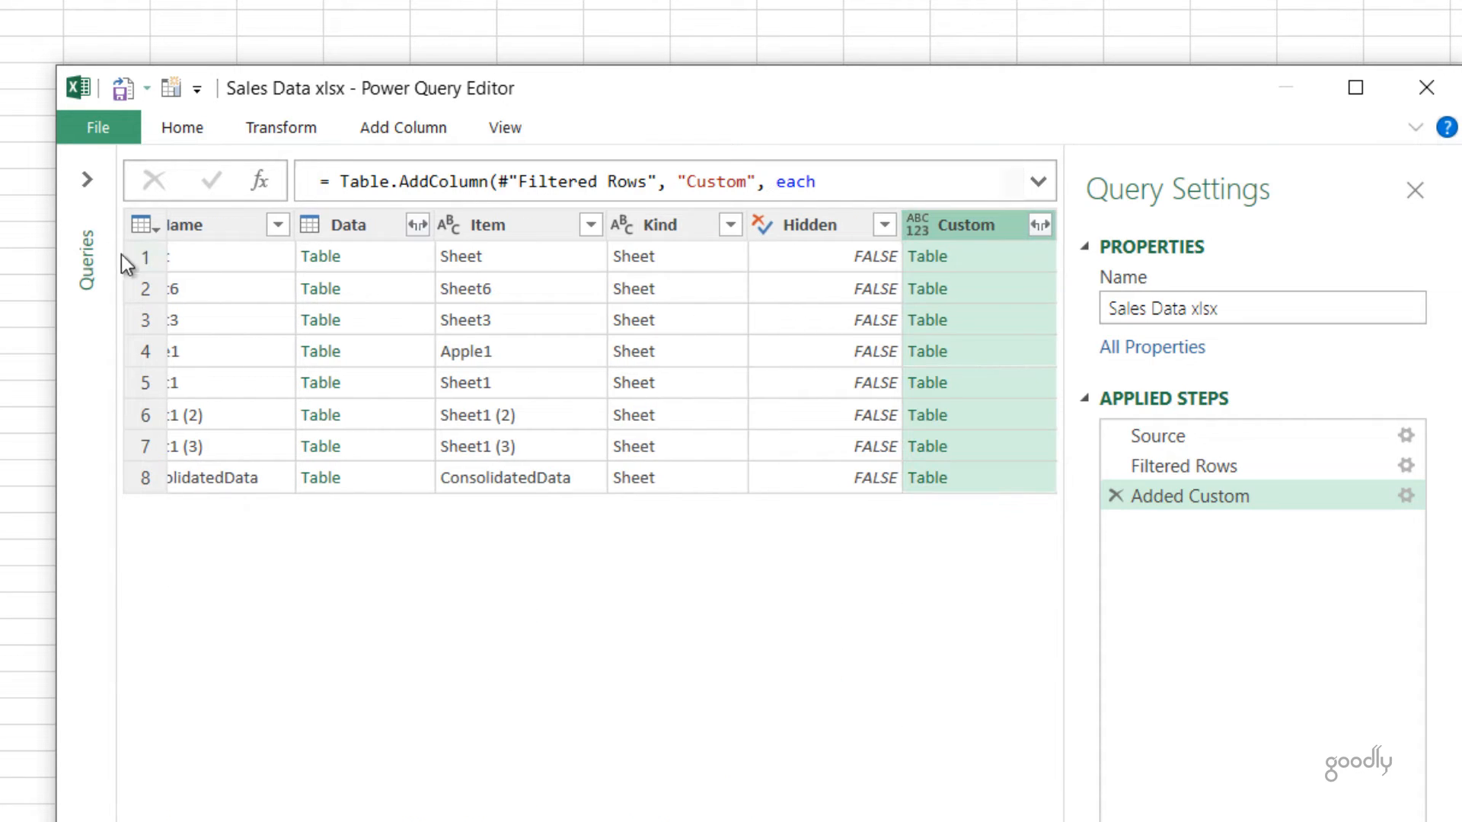
left_click(208, 217, "ctrl")
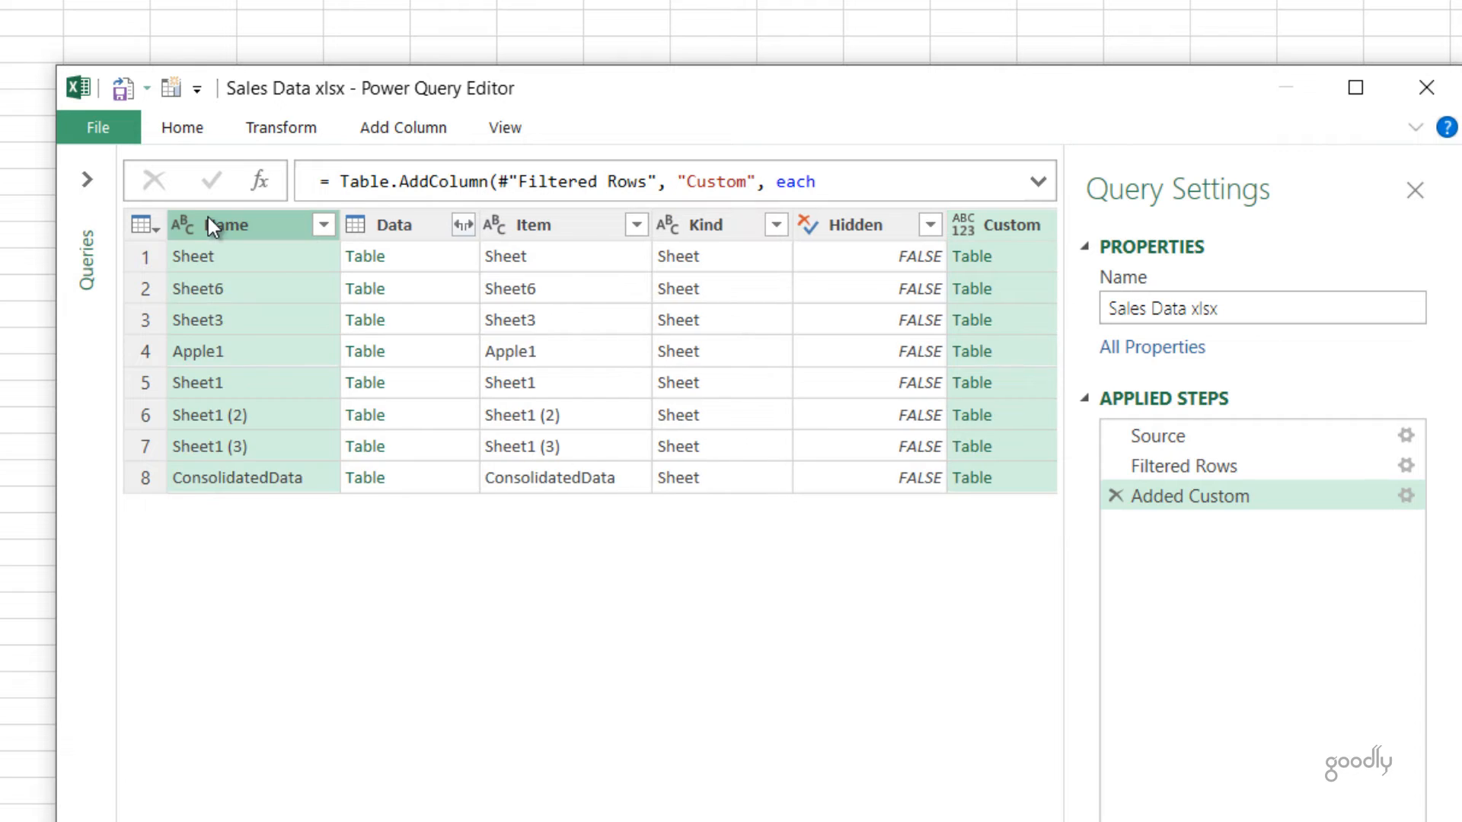
right_click(208, 217)
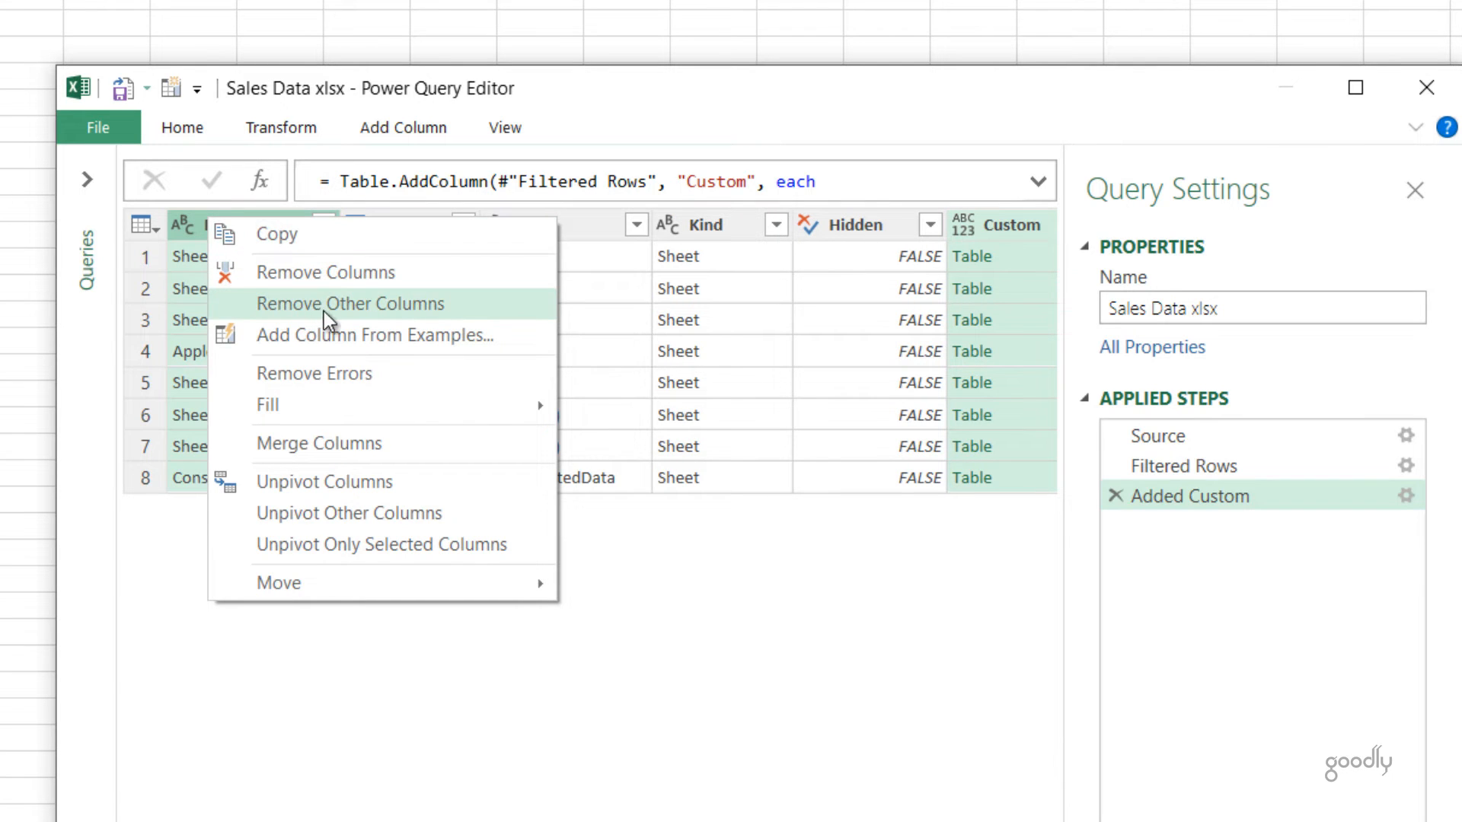
left_click(326, 312)
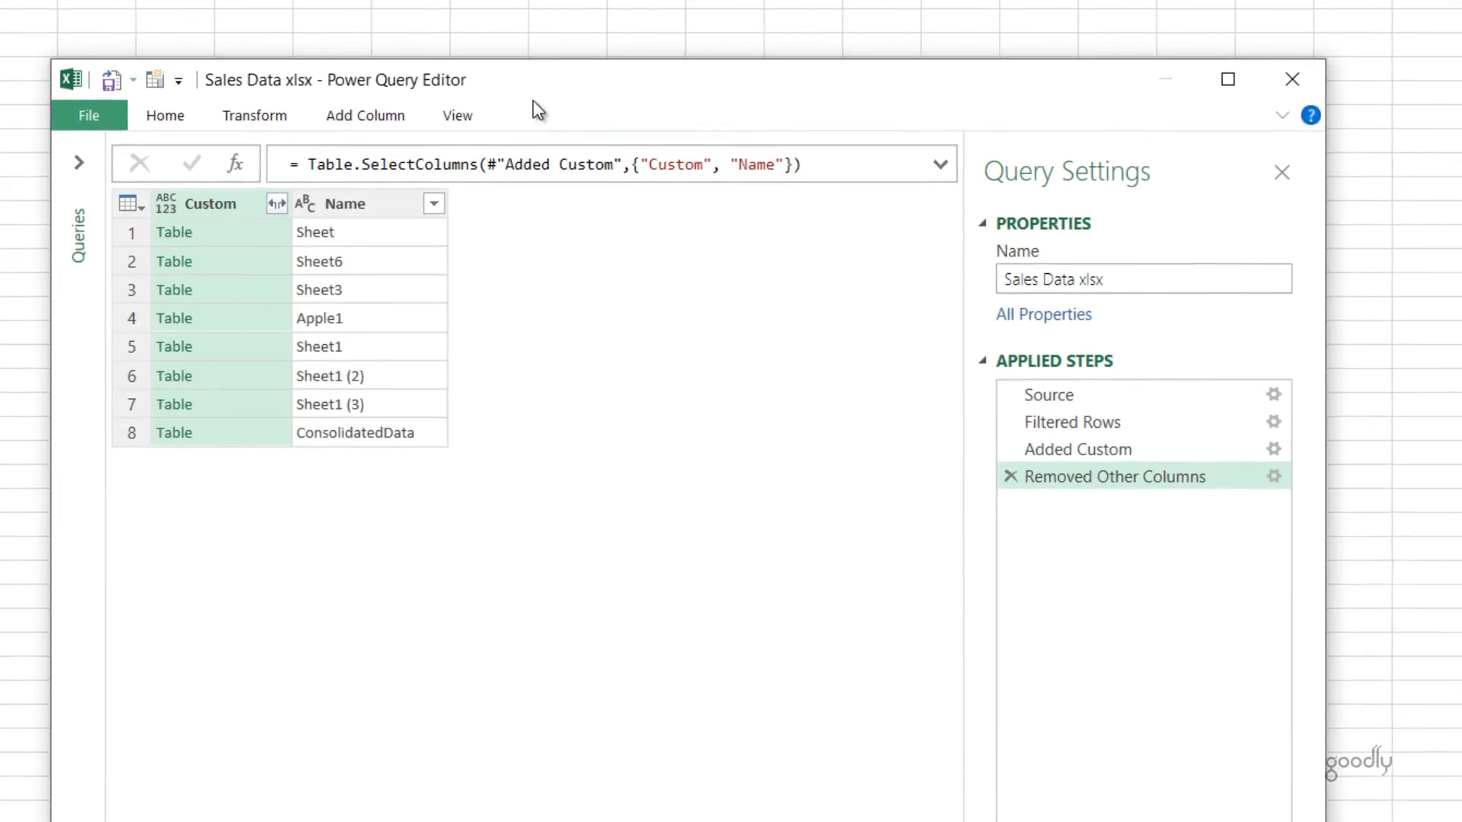
Step: Preview the nested table in the ConsolidatedData row, and filter the Name column to exclude ConsolidatedData
left_click_drag(481, 66, 850, 0)
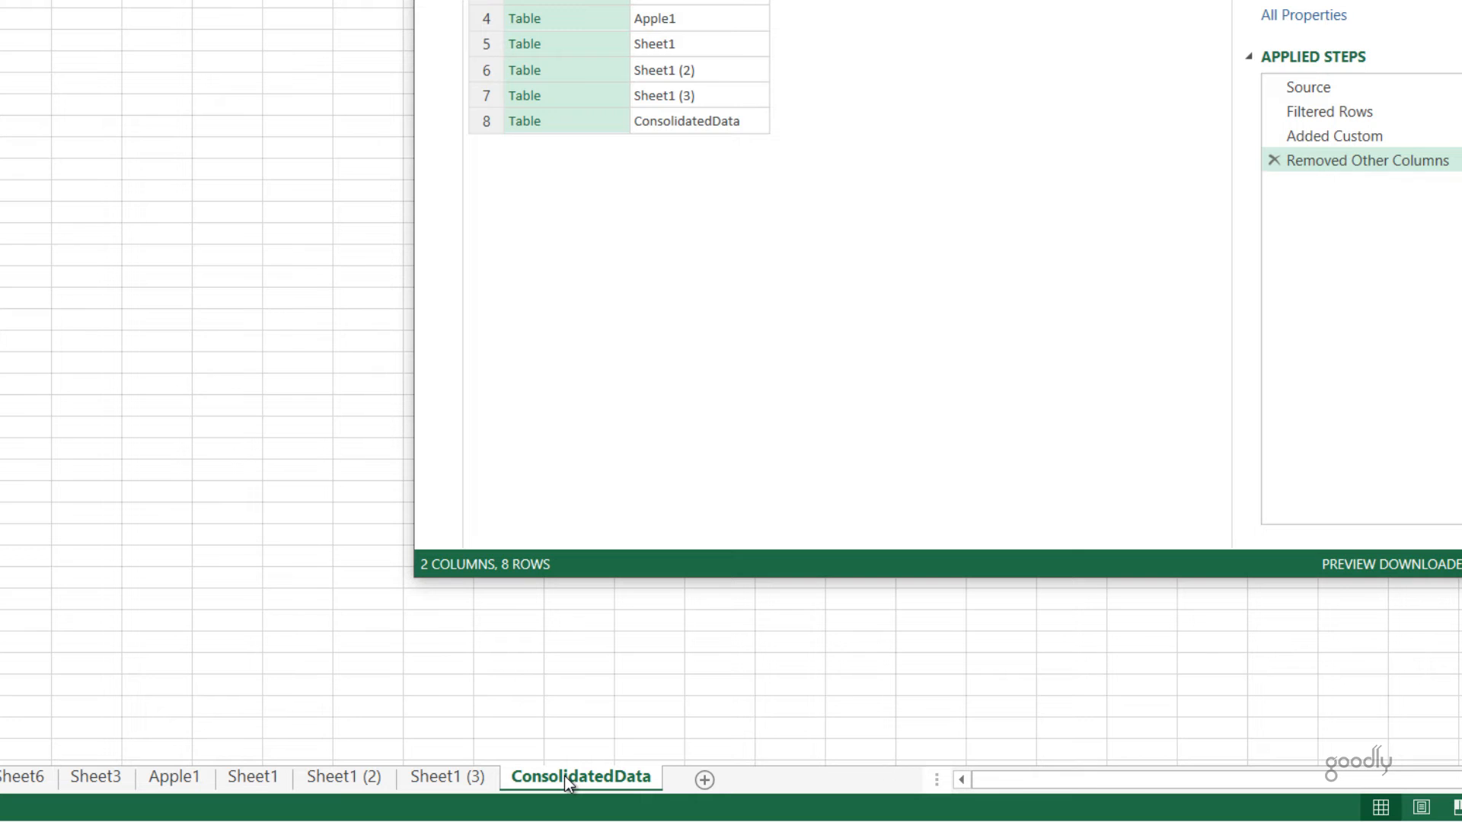
left_click(578, 127)
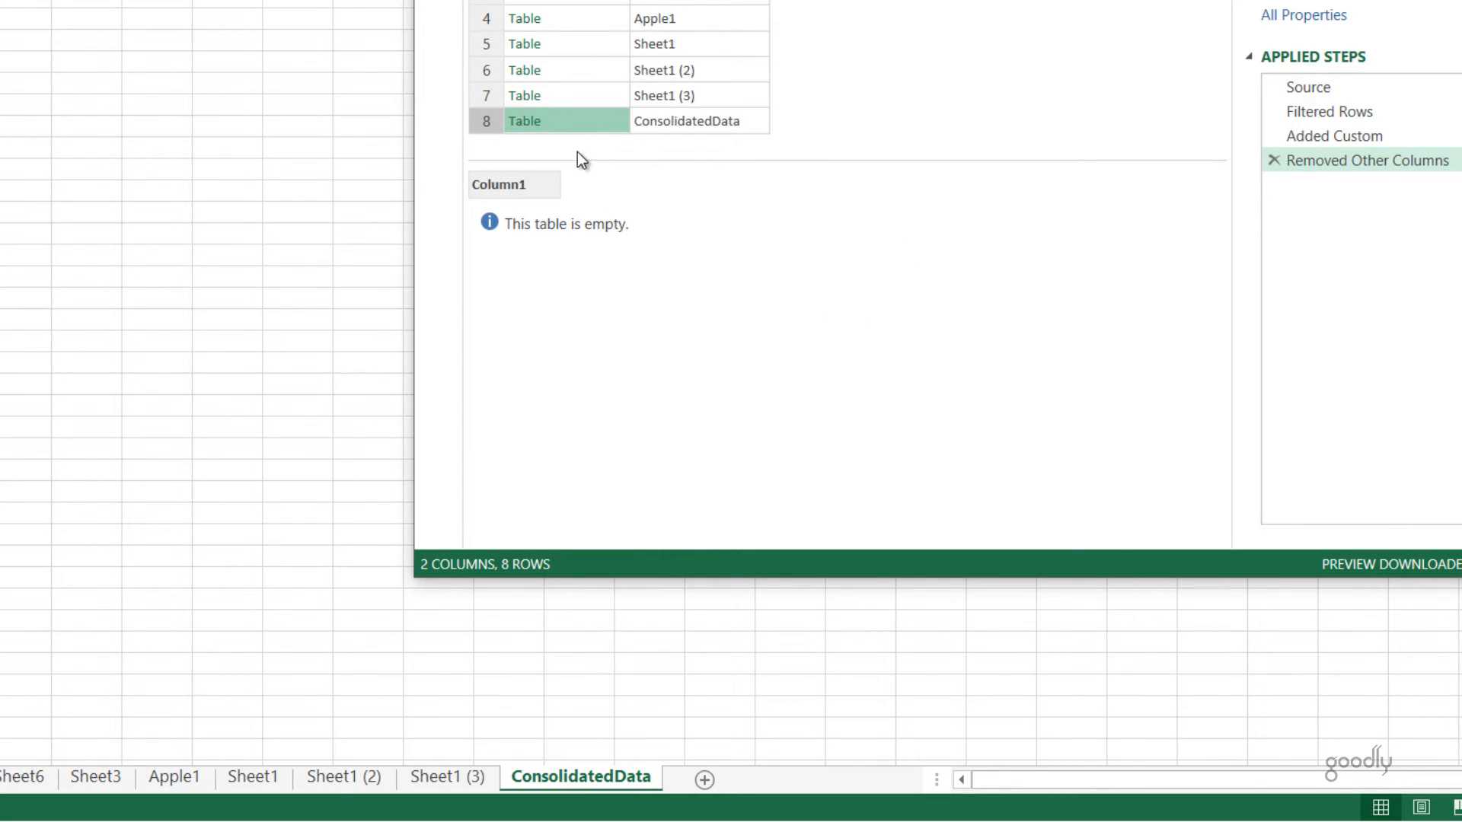
left_click(719, 116)
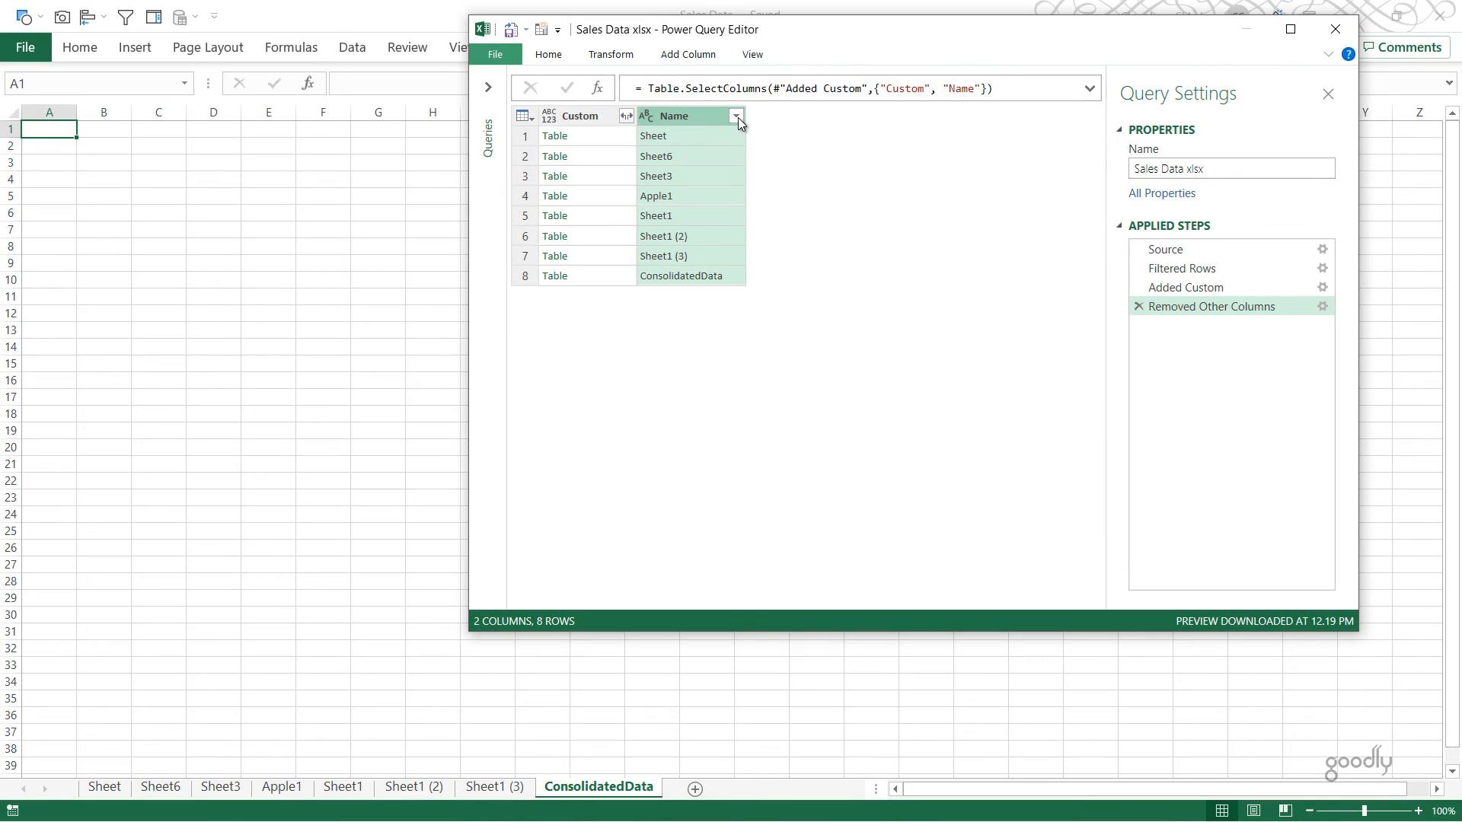
left_click(737, 117)
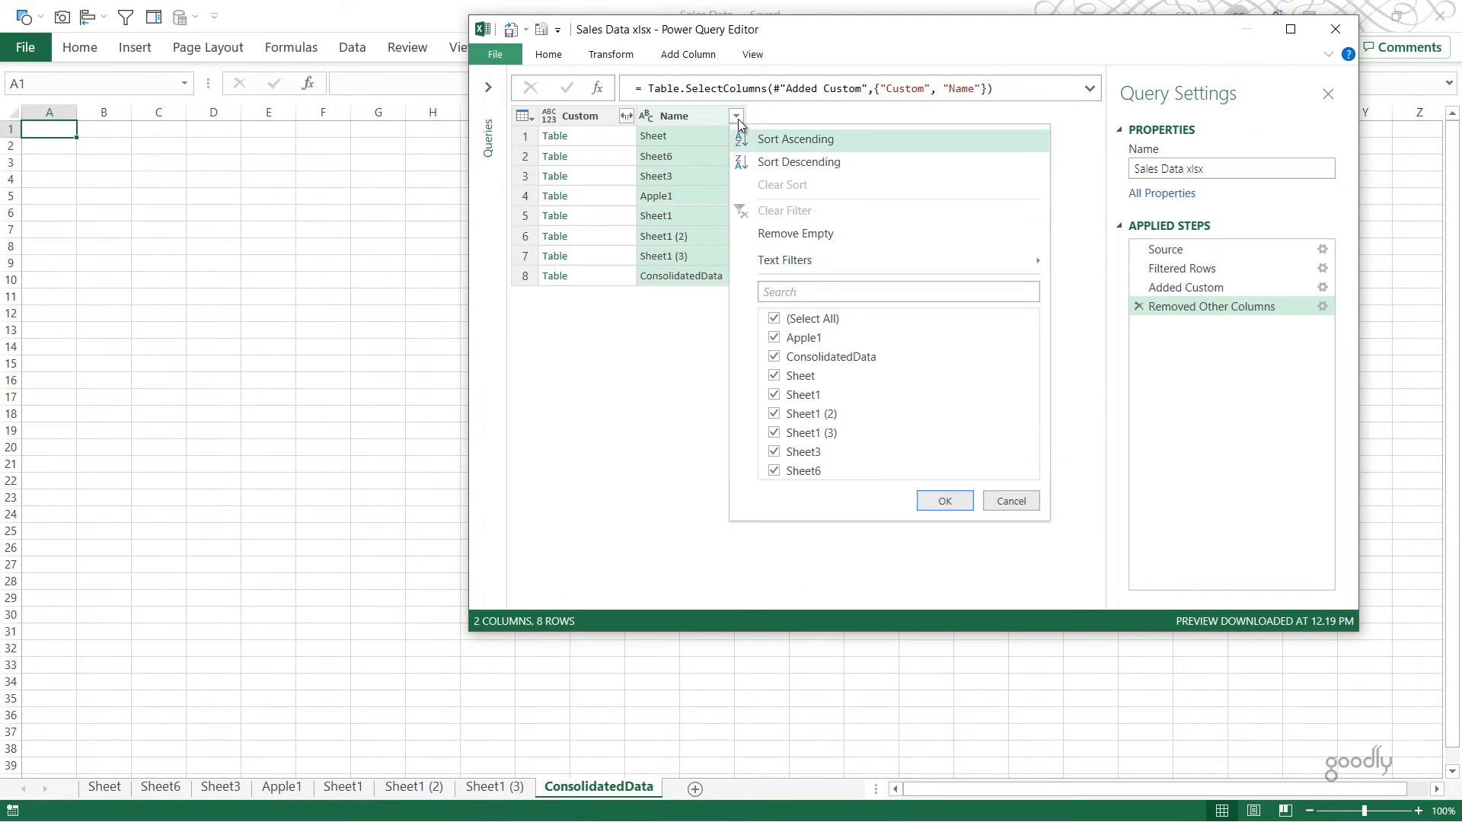
left_click(831, 357)
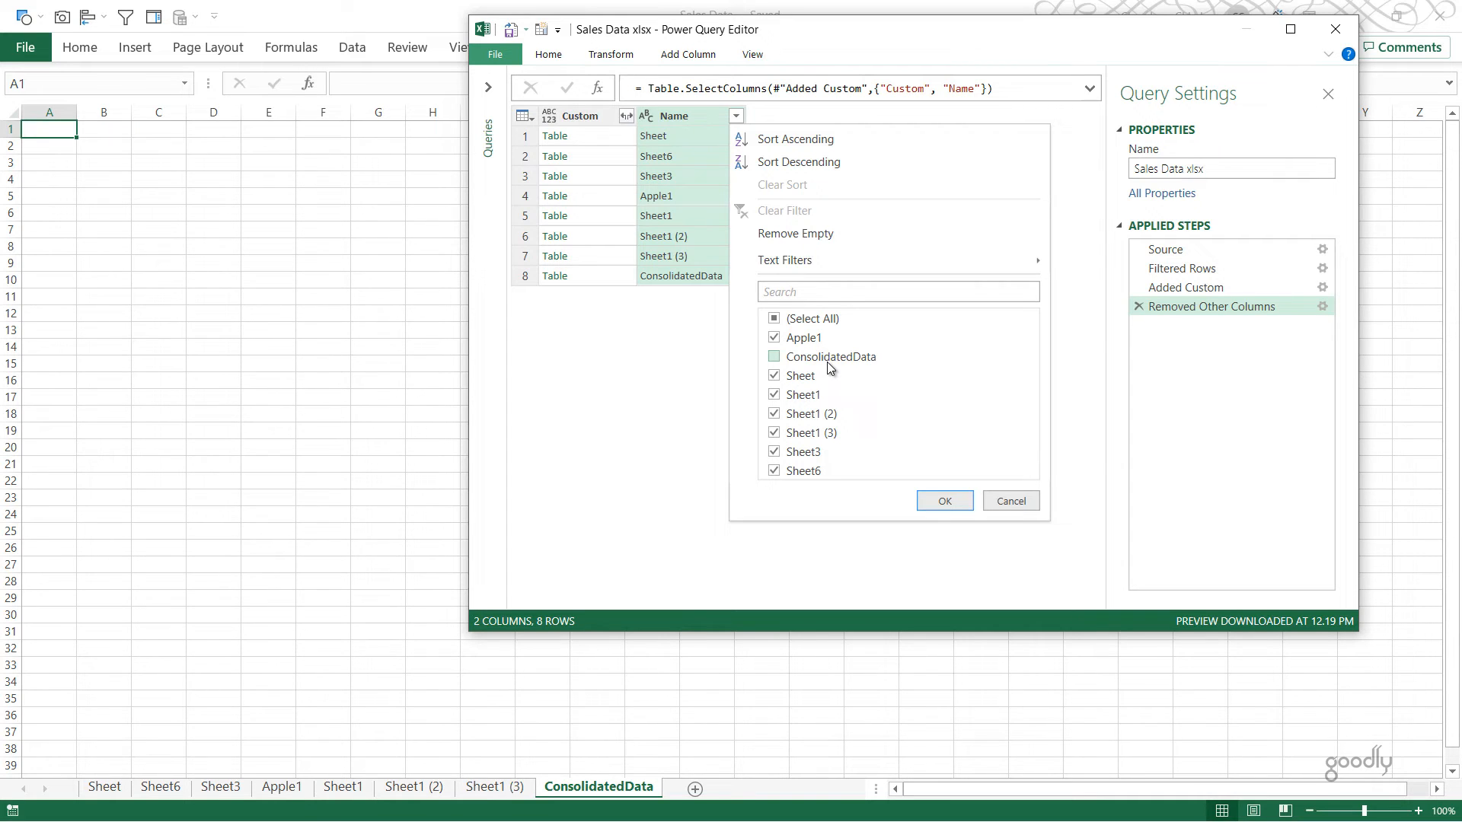
left_click(945, 500)
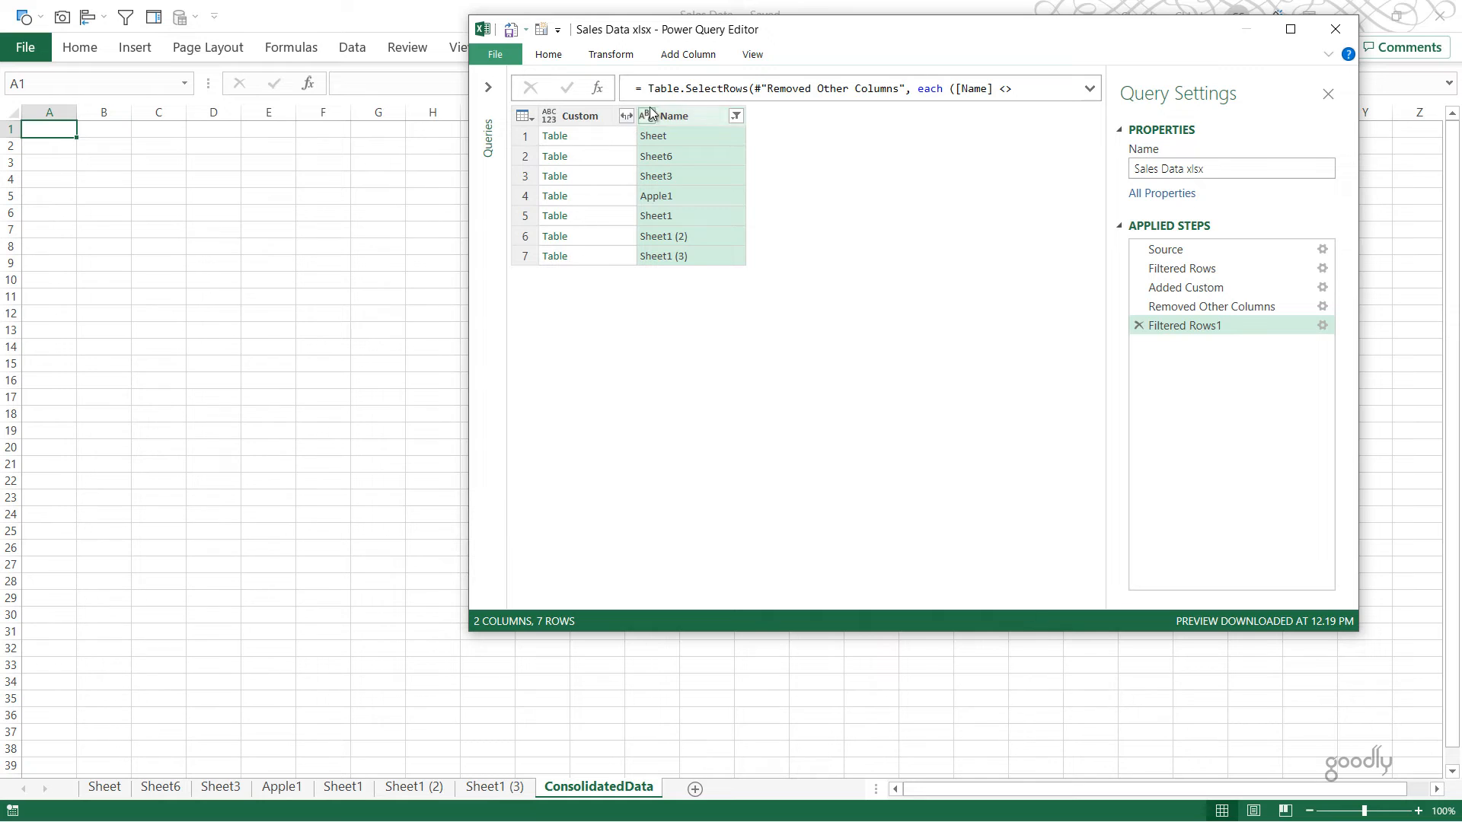
Step: Load the full column list of the Custom column and expand all its columns without the original column name as prefix
left_click(589, 118)
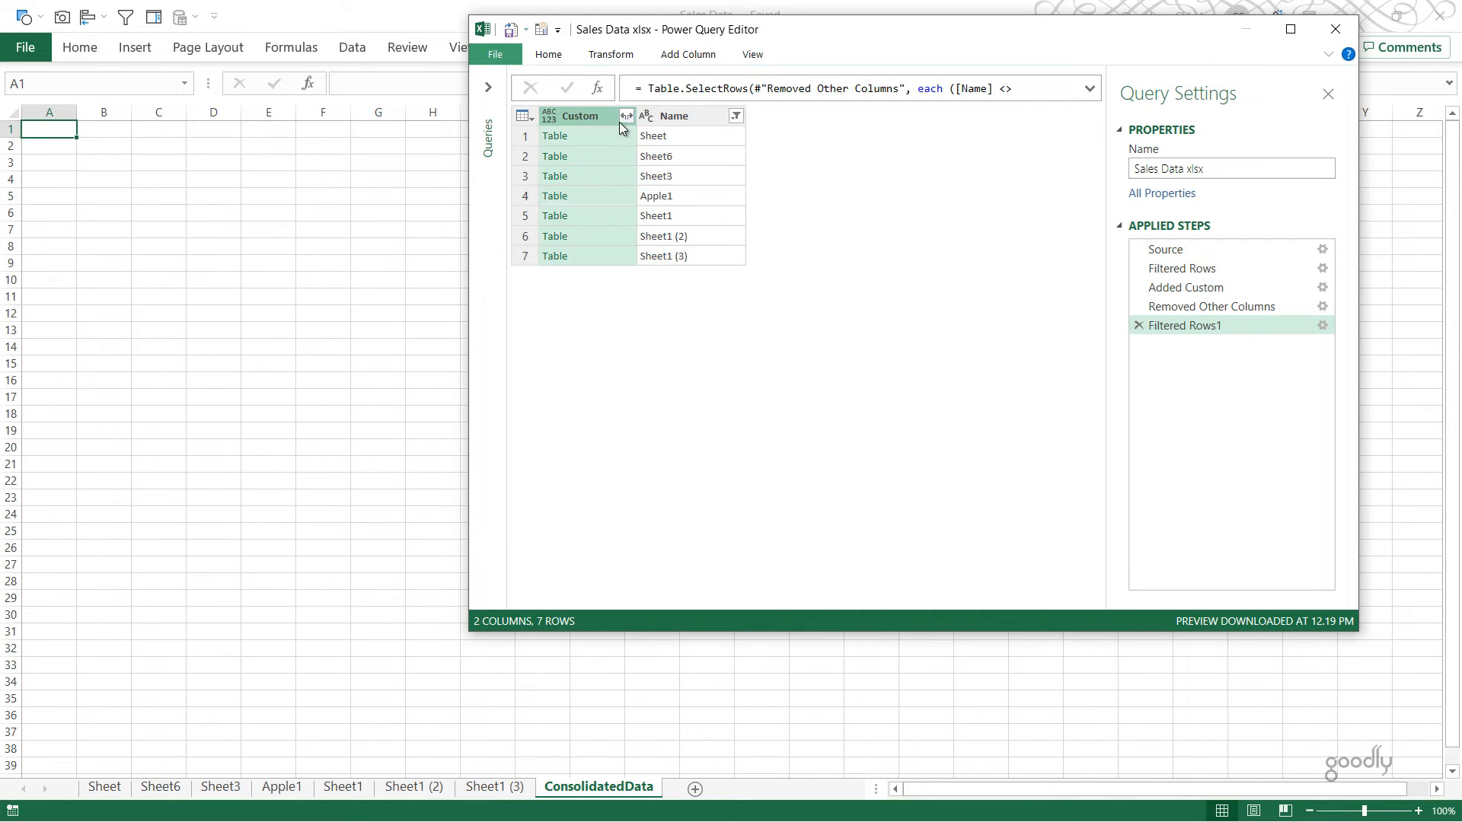
left_click(629, 116)
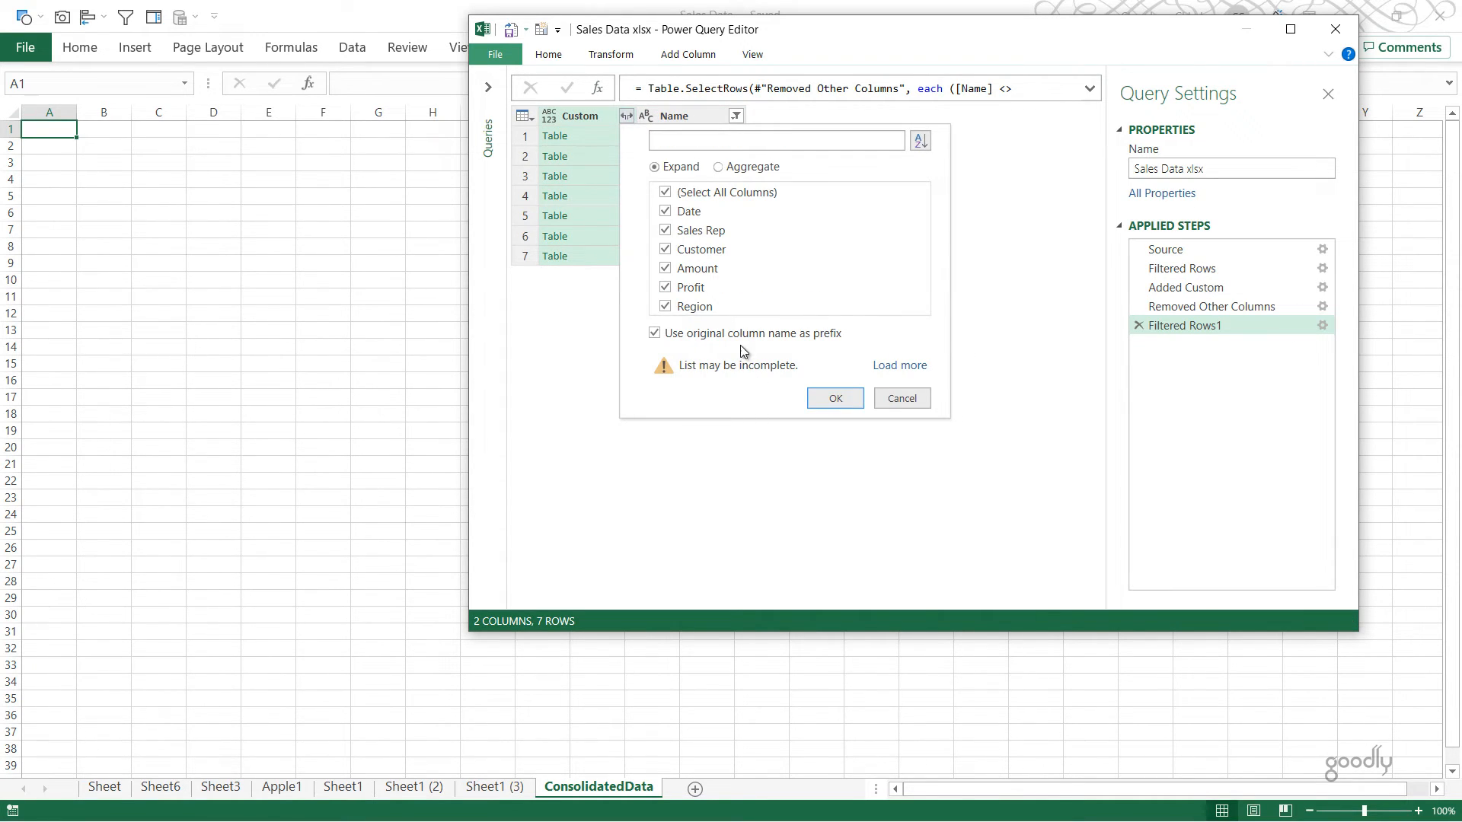
left_click(738, 339)
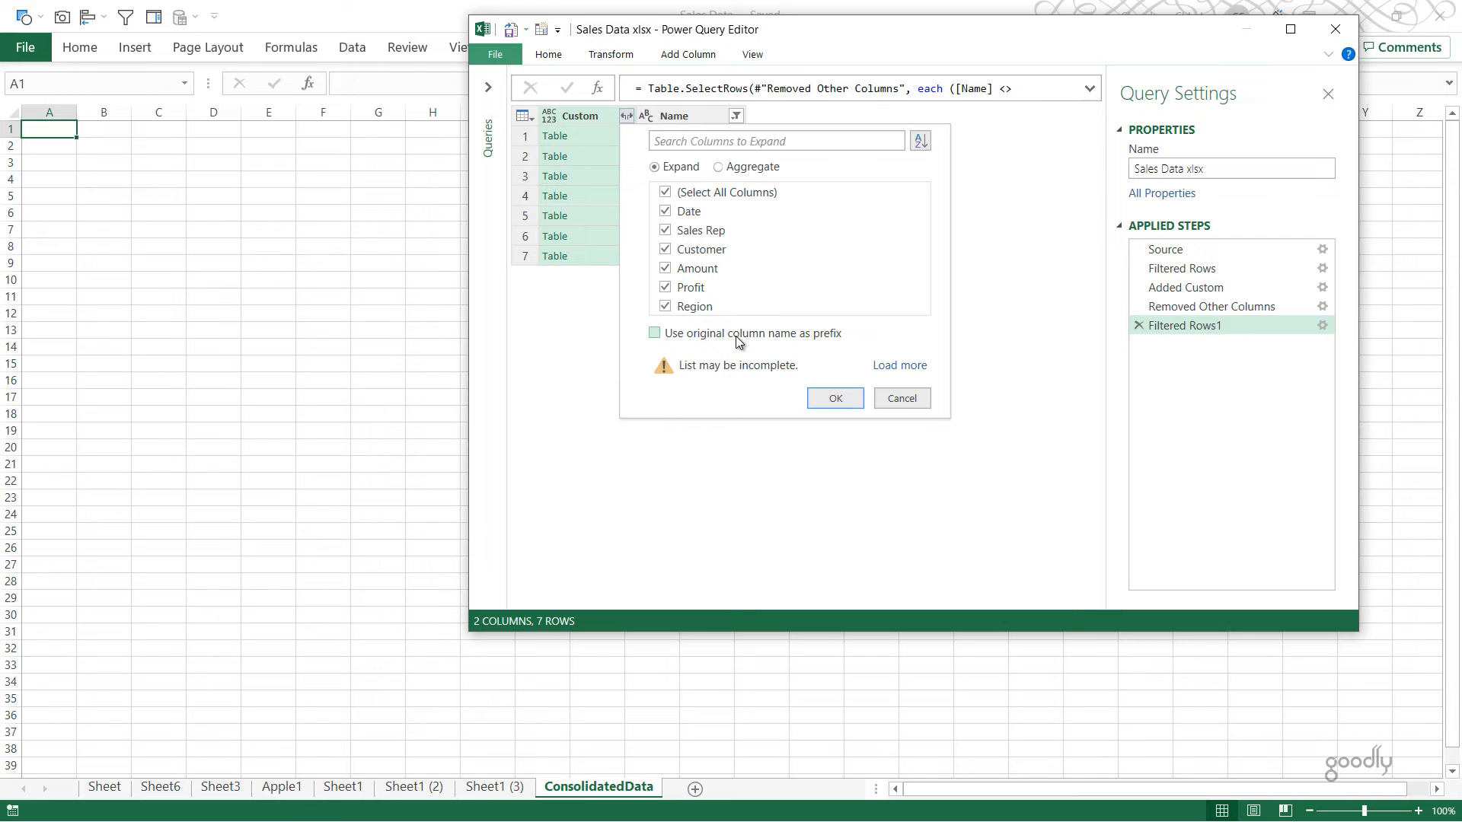
left_click(897, 367)
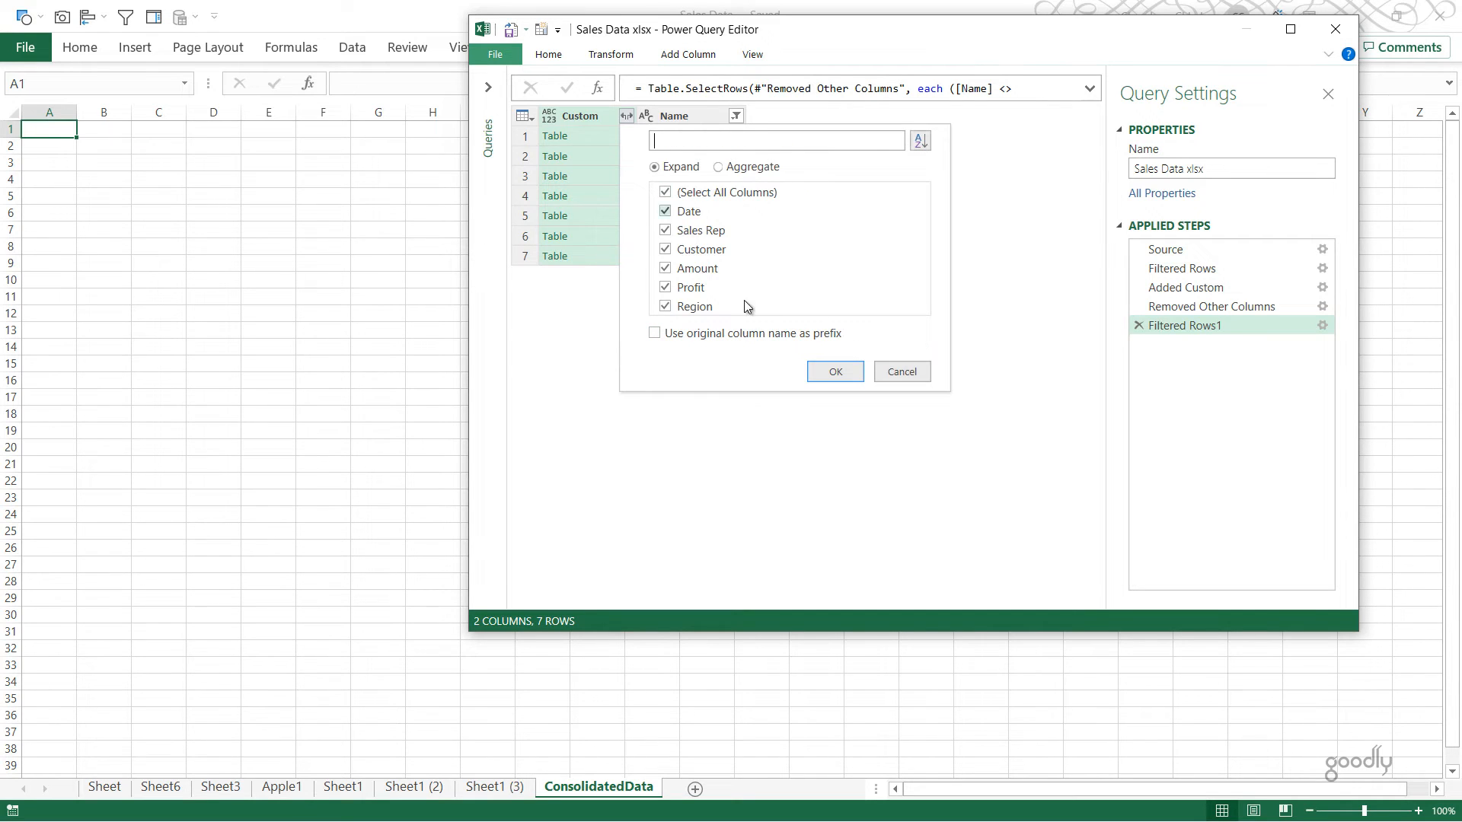
left_click(842, 373)
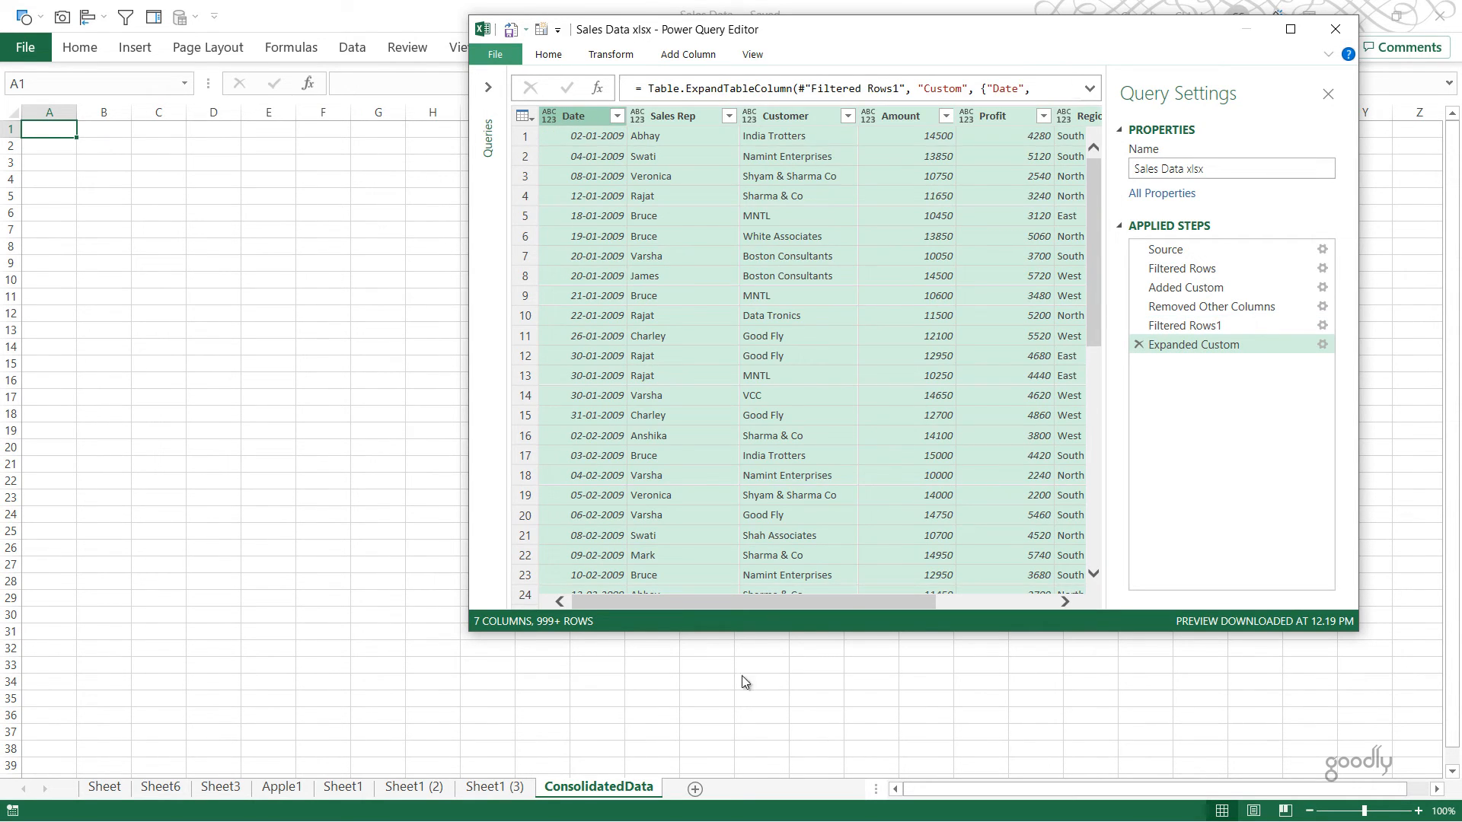
Step: Change the data type of the Date column to Date
left_click_drag(701, 602, 635, 605)
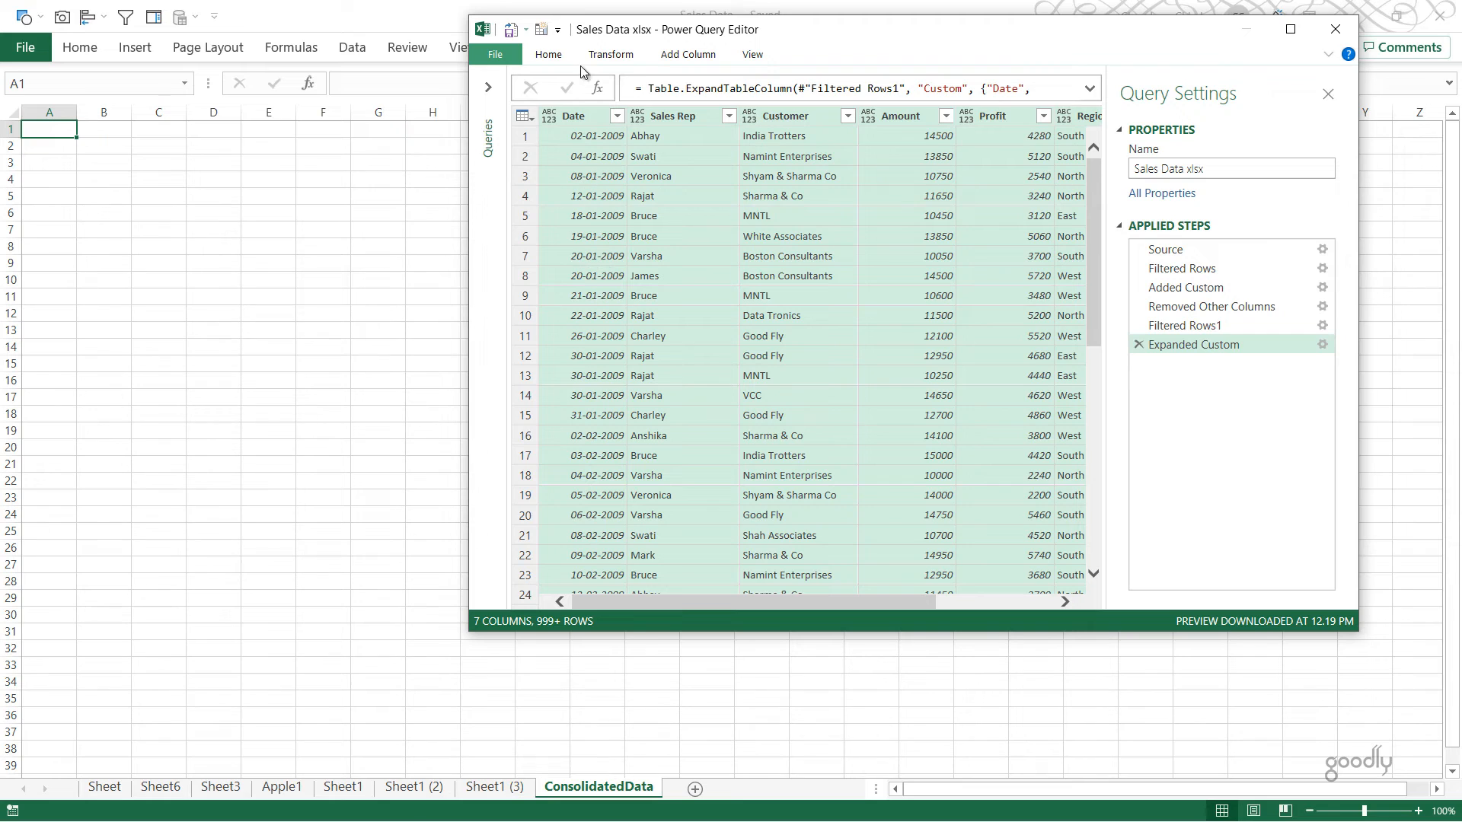
left_click(550, 116)
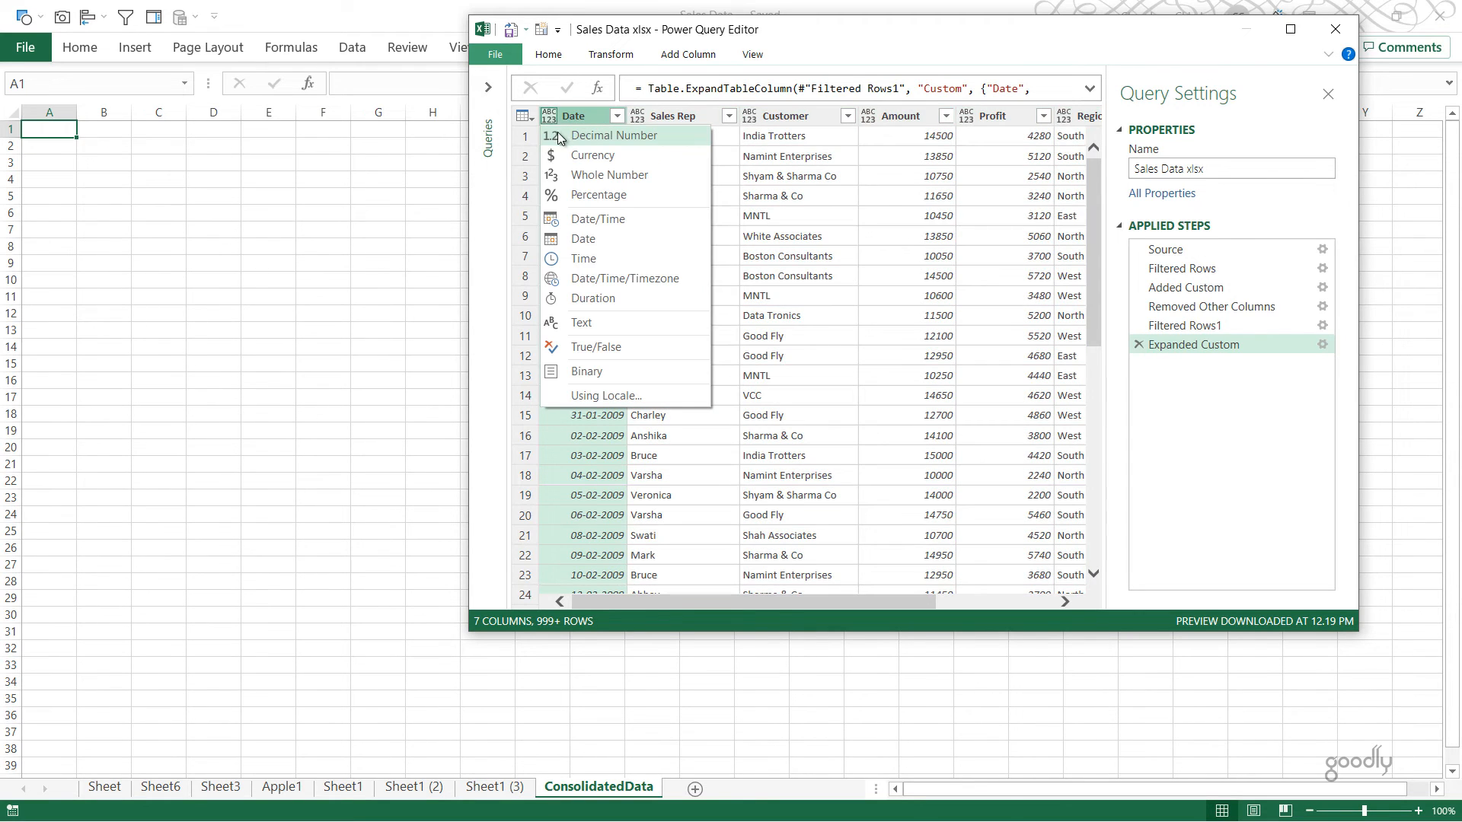
left_click(584, 239)
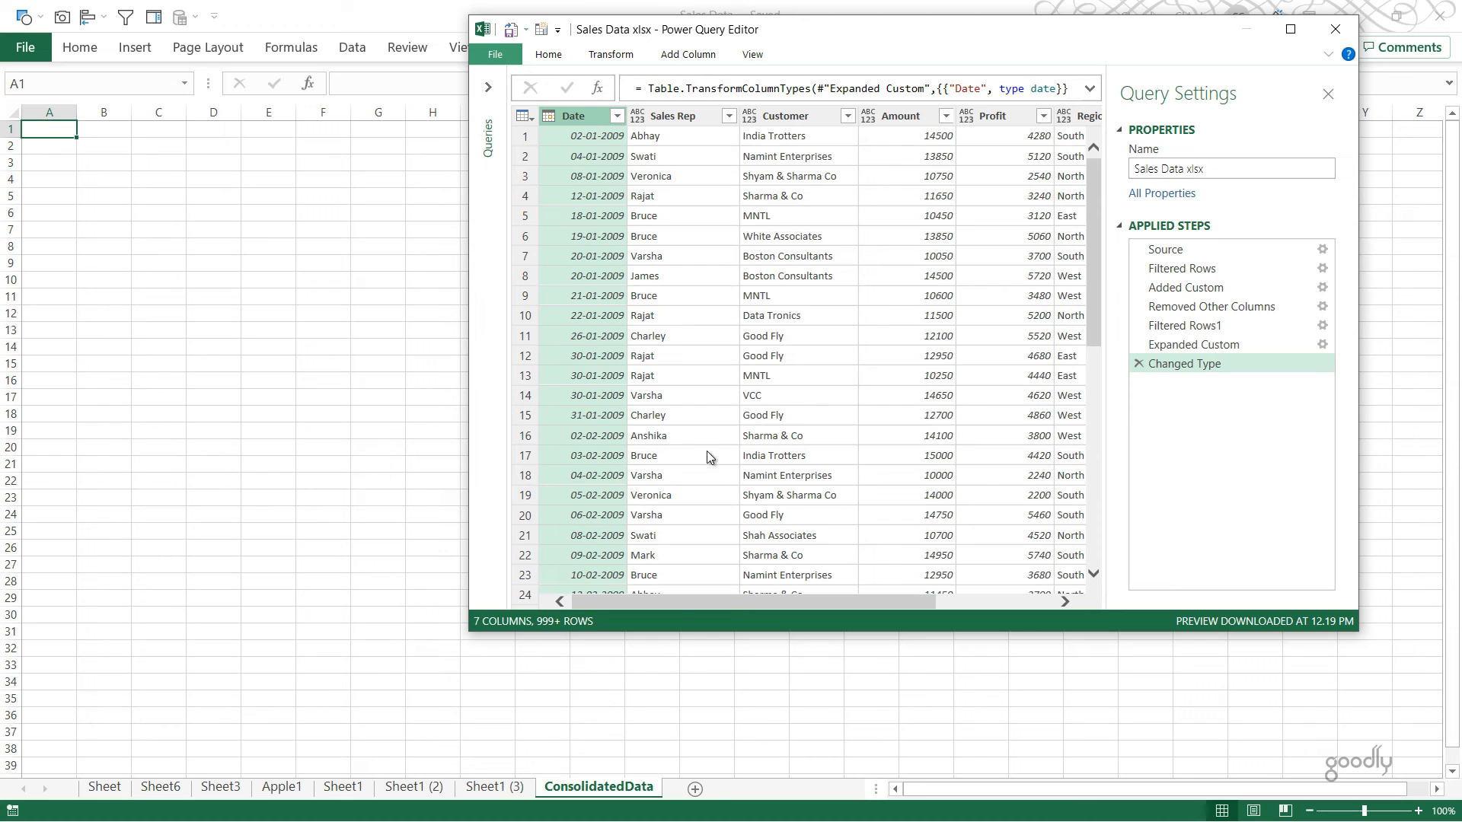
left_click_drag(765, 604, 977, 613)
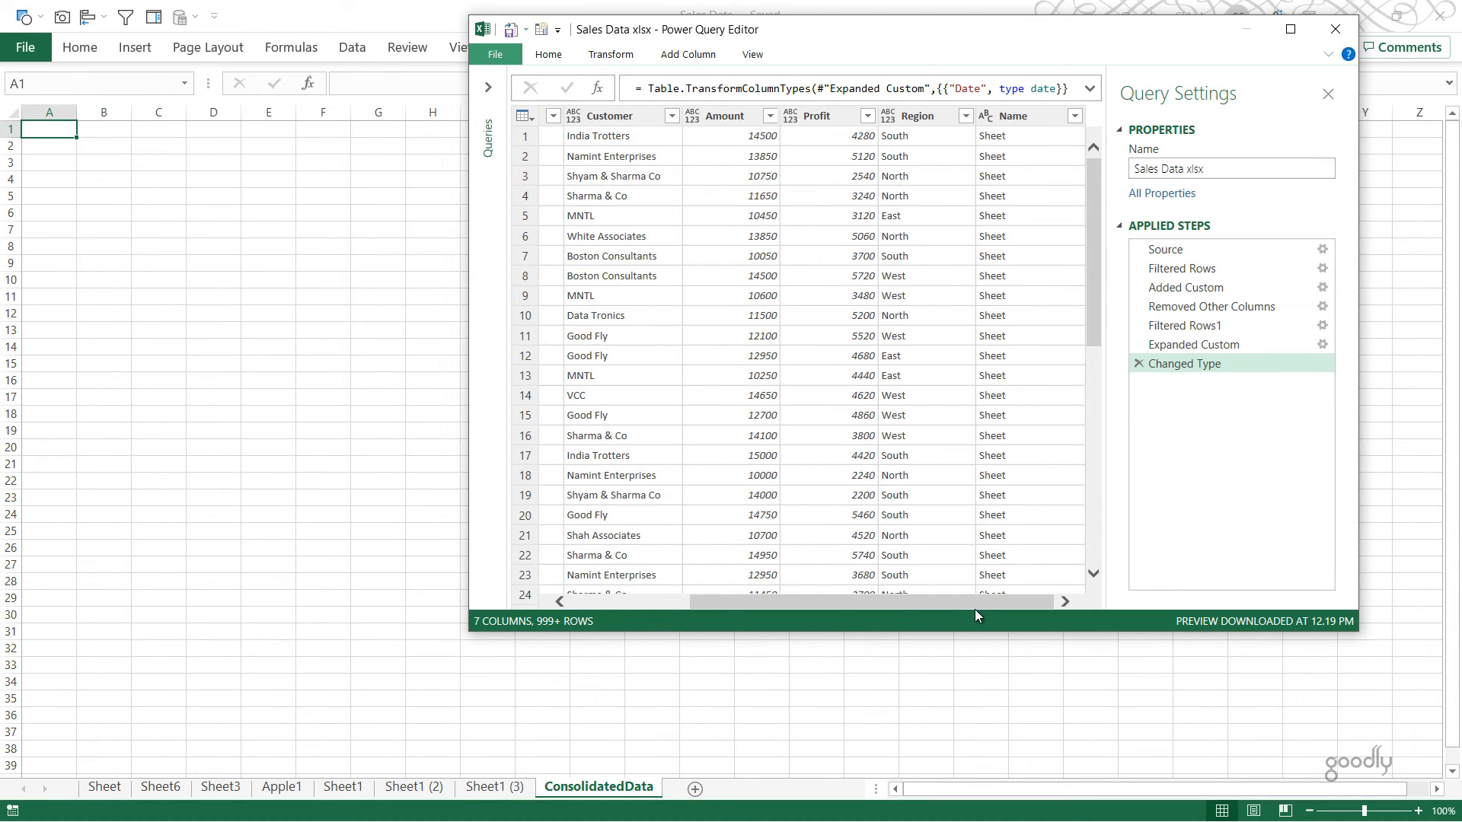
Step: Load the query as a table into the existing worksheet at =$A$1, and review the sheet names in the Name column's filter
left_click(539, 57)
left_click(493, 120)
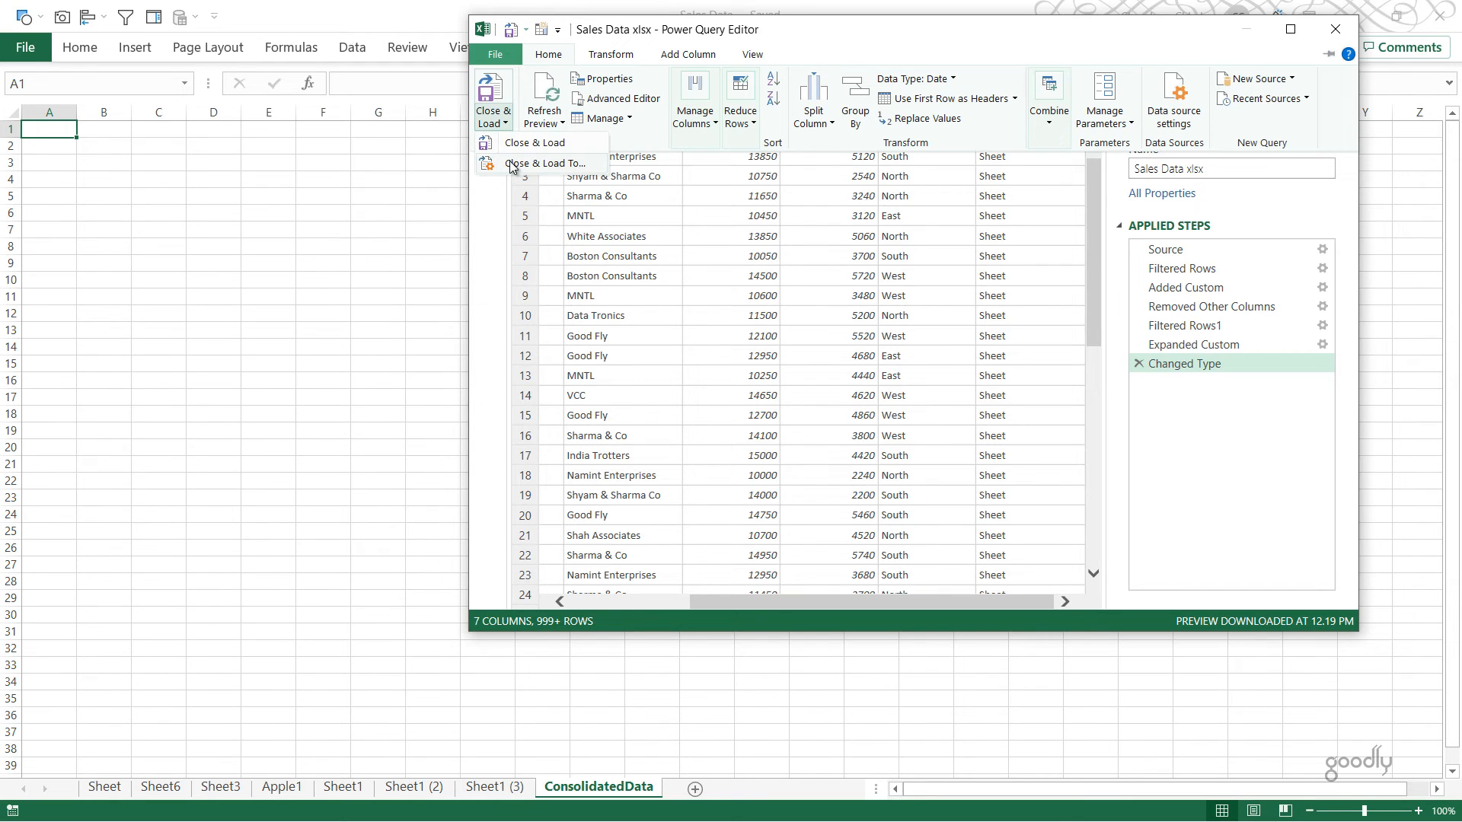
left_click(513, 164)
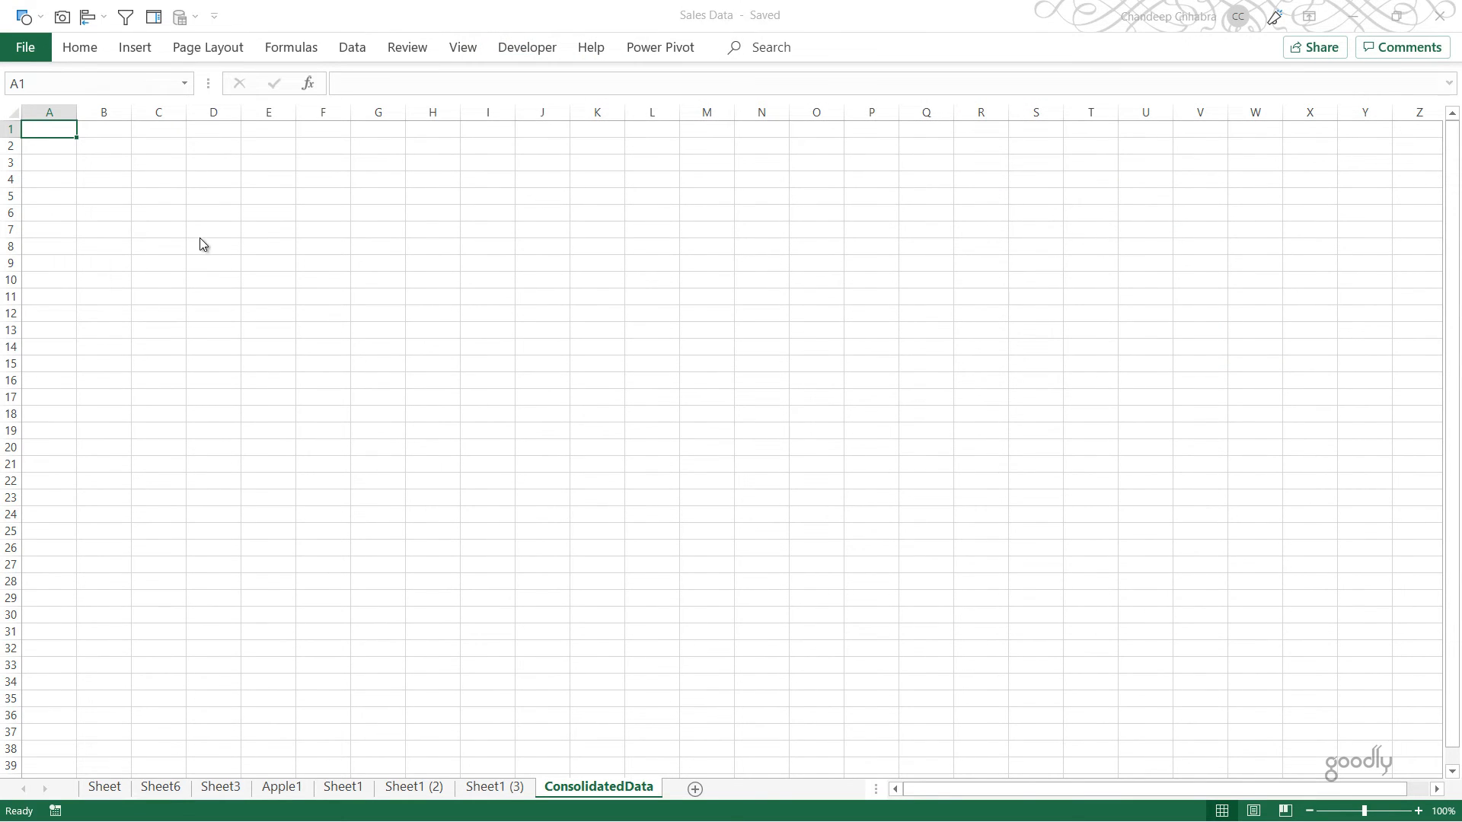
left_click(897, 326)
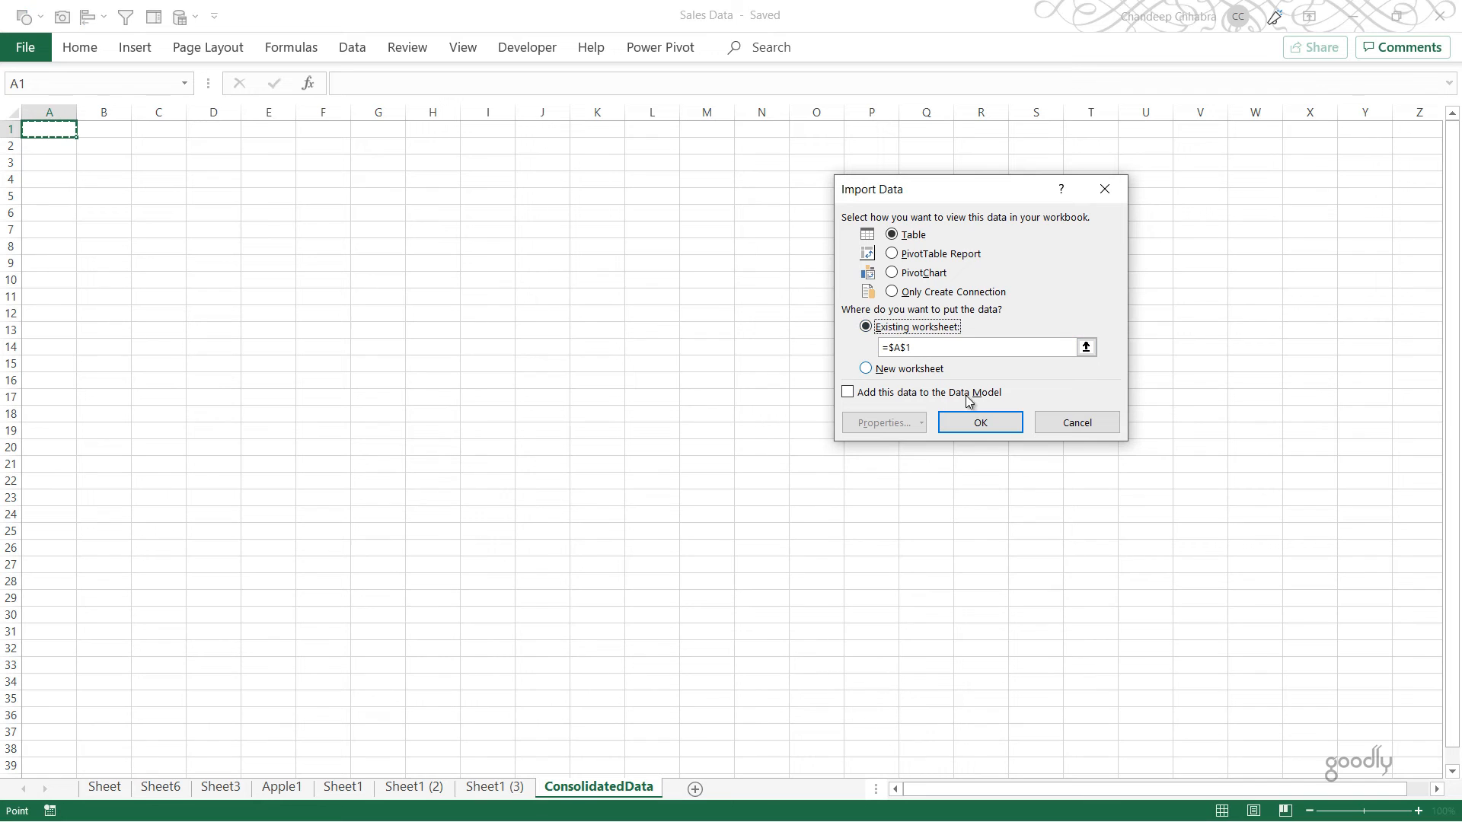
left_click(983, 424)
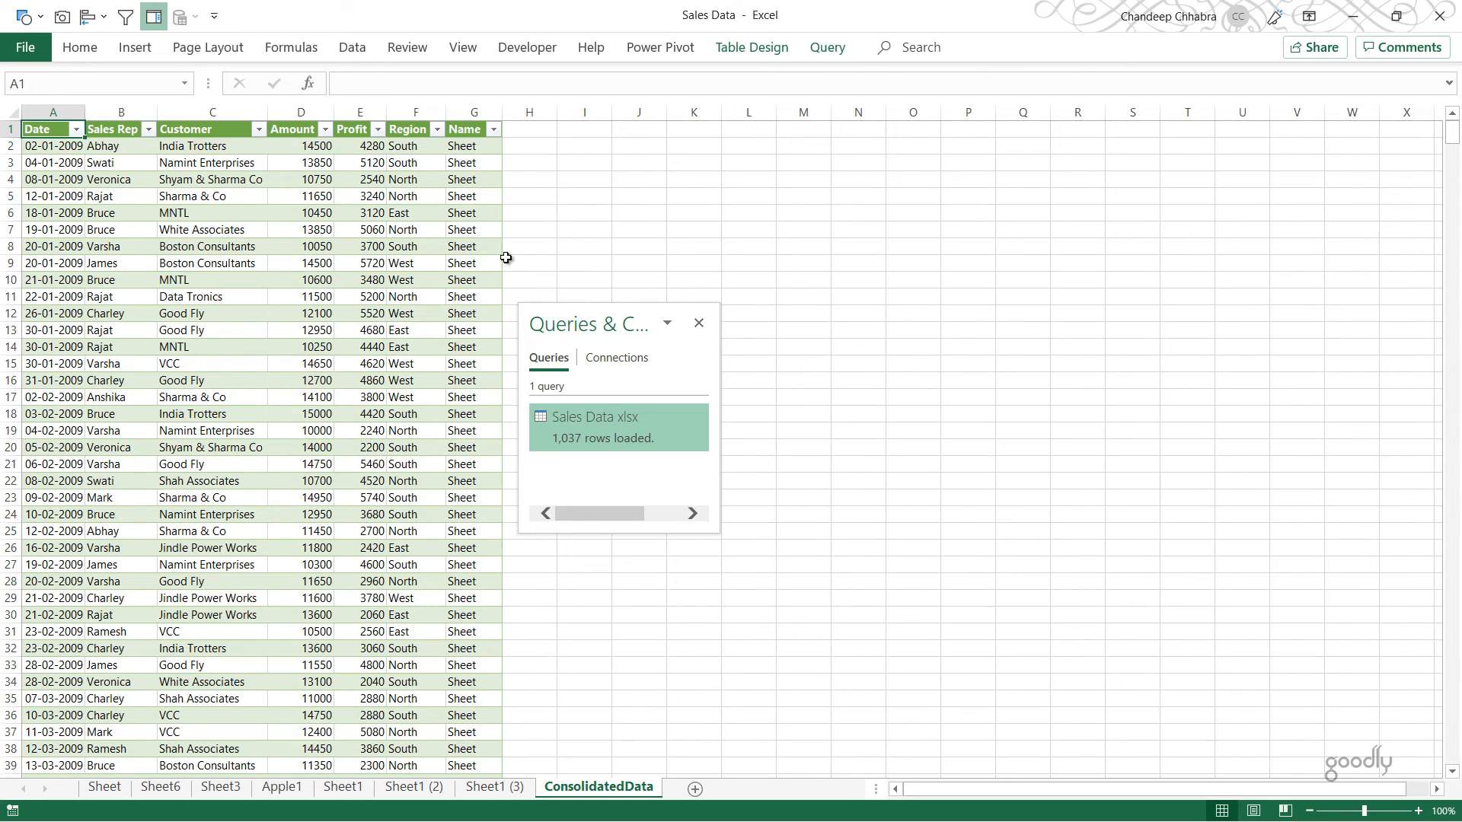
left_click(494, 129)
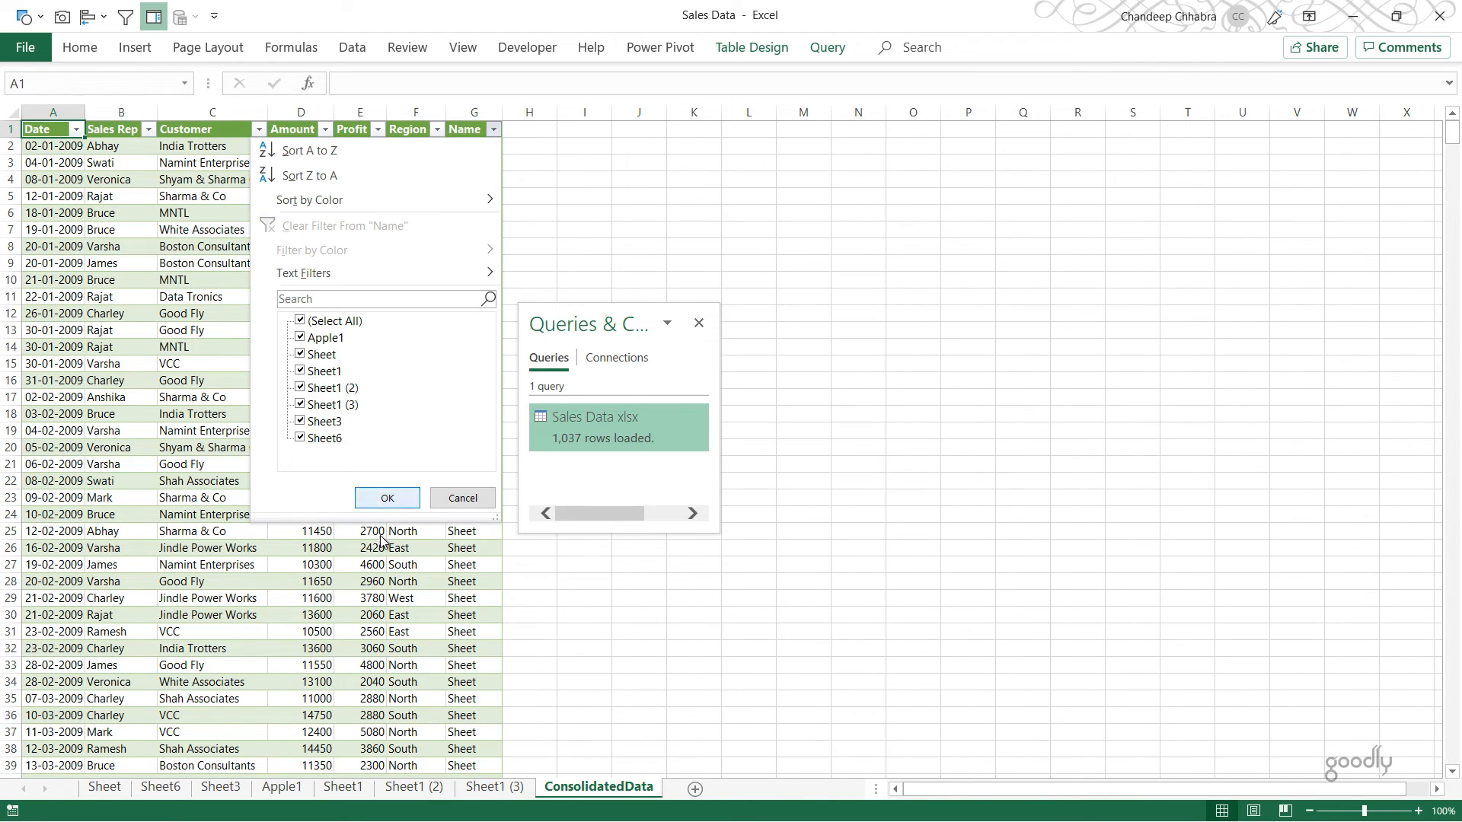
left_click(238, 668)
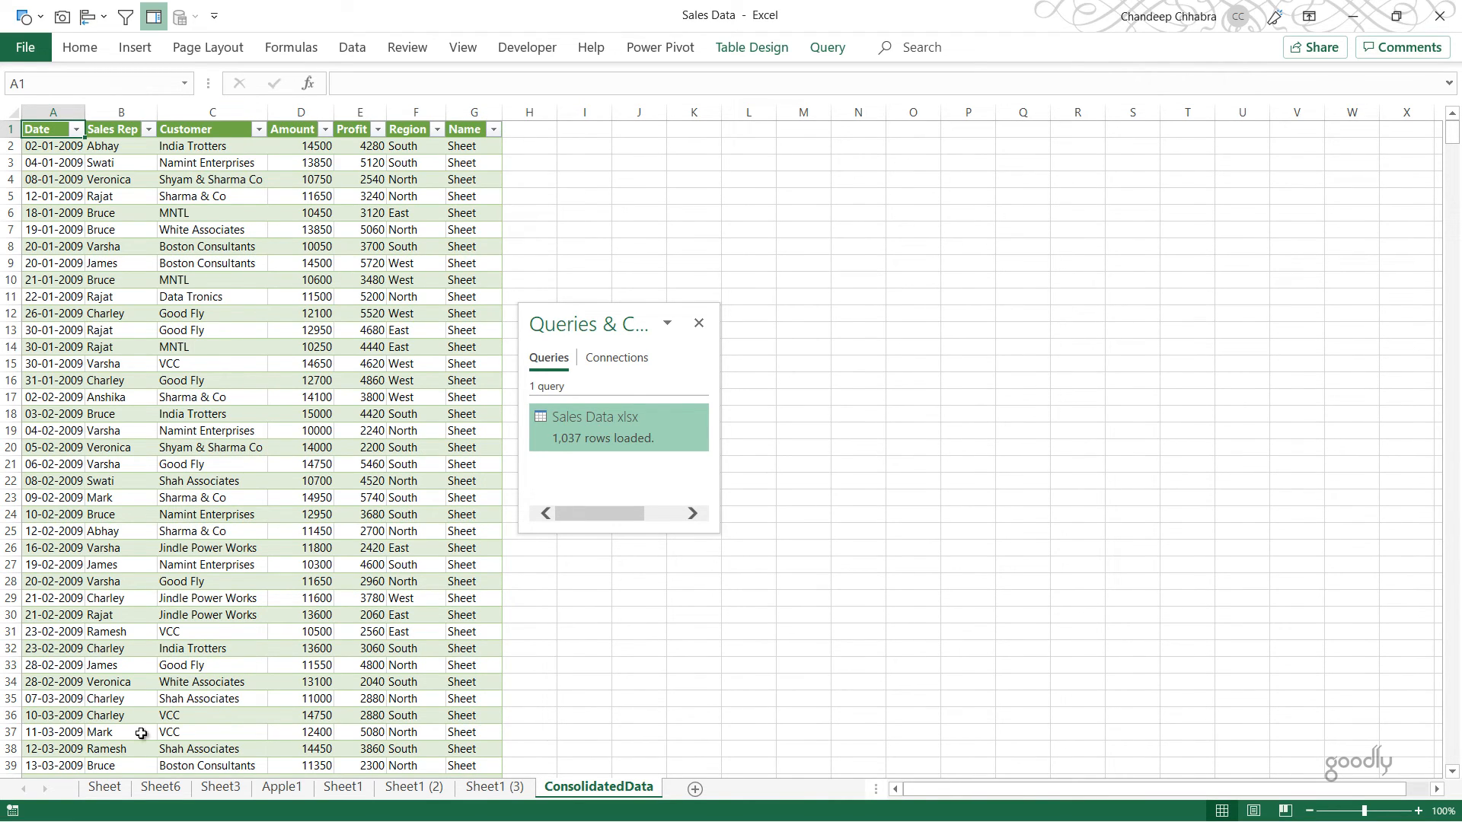
Step: Rename the first worksheet, "Sheet", with a person's first name
left_click(97, 789)
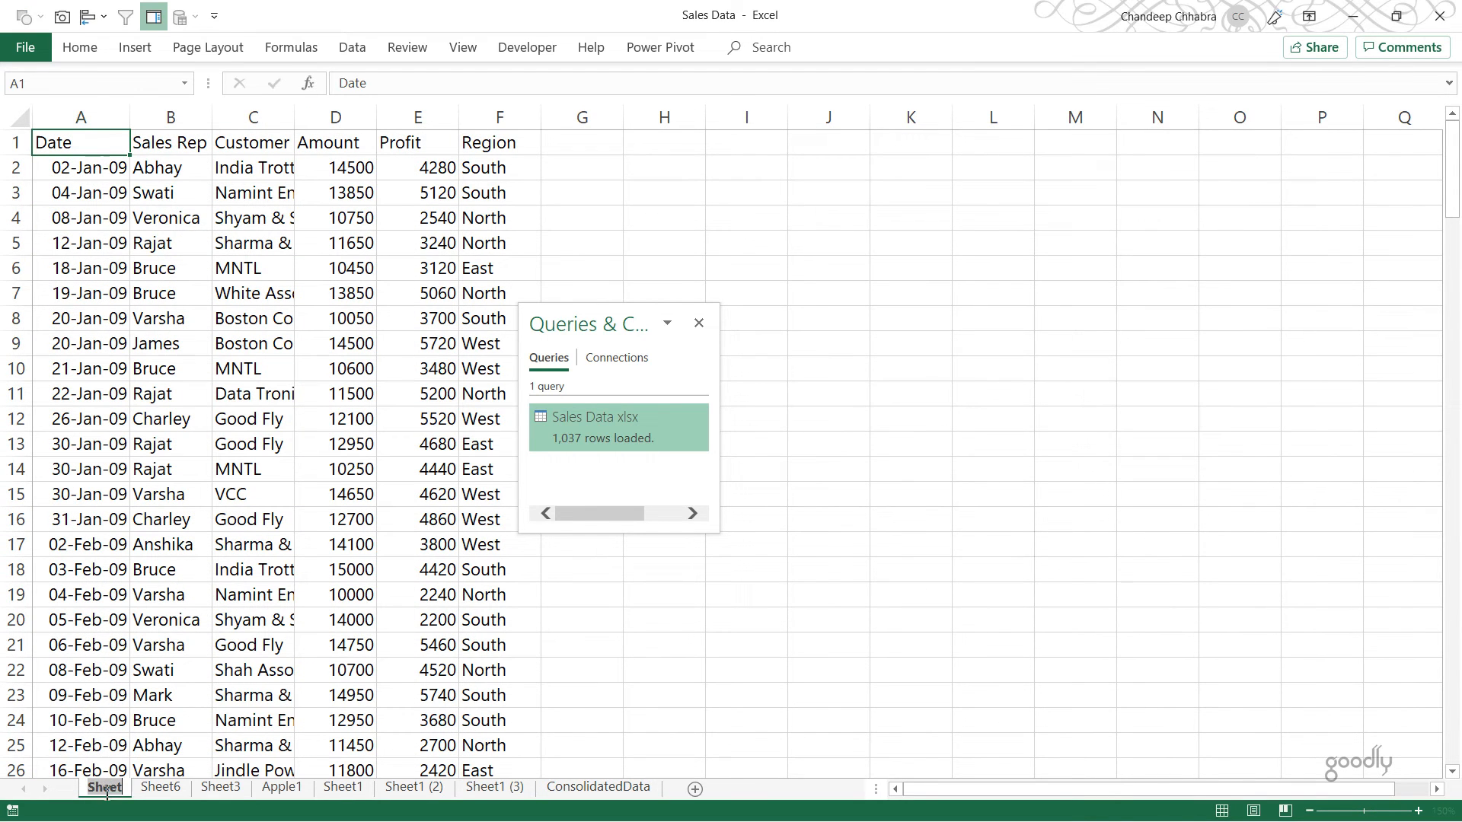
type("Cahnd")
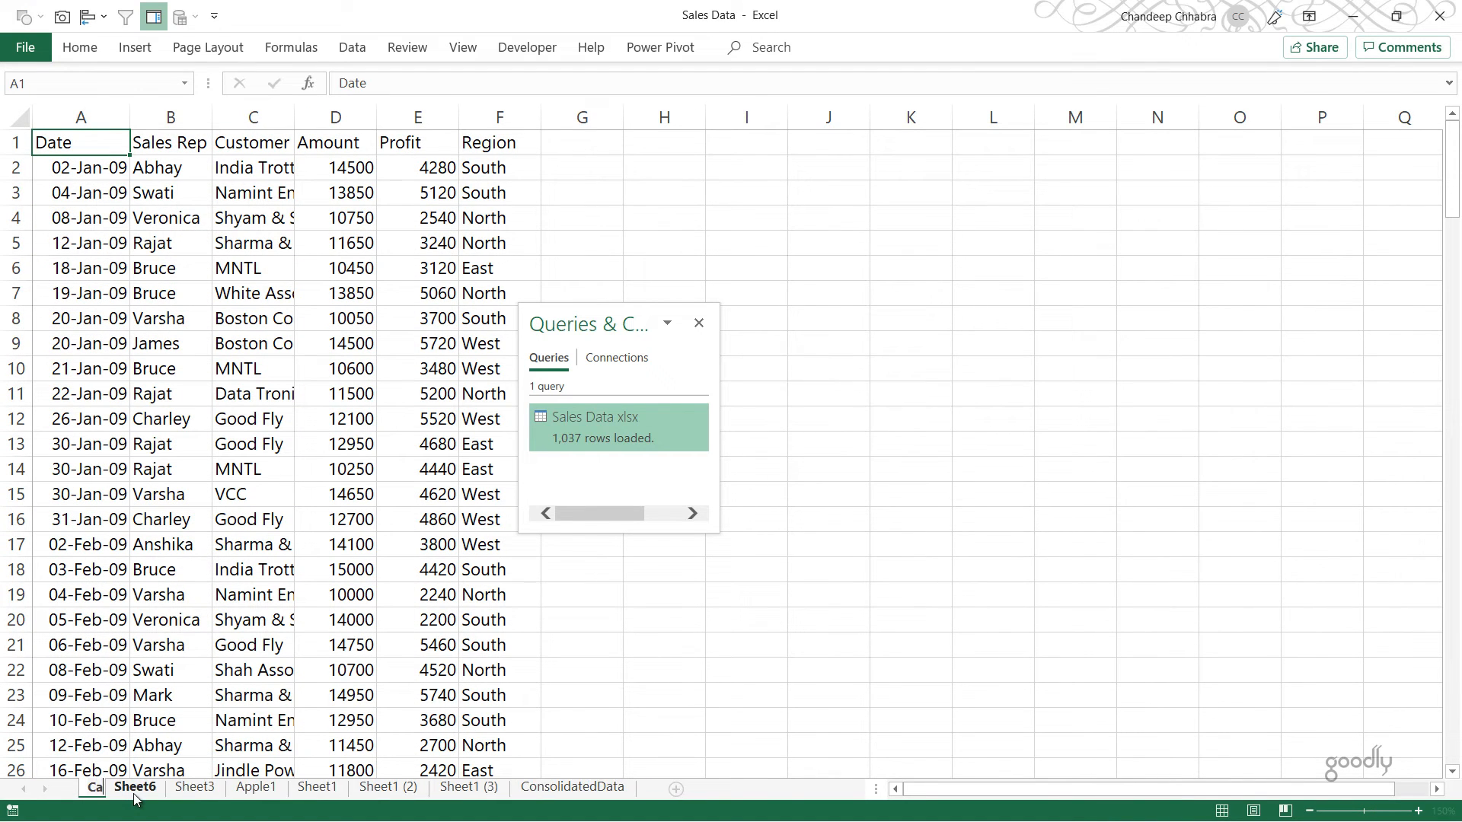
key("BackSpace")
key("BackSpace")
key("BackSpace")
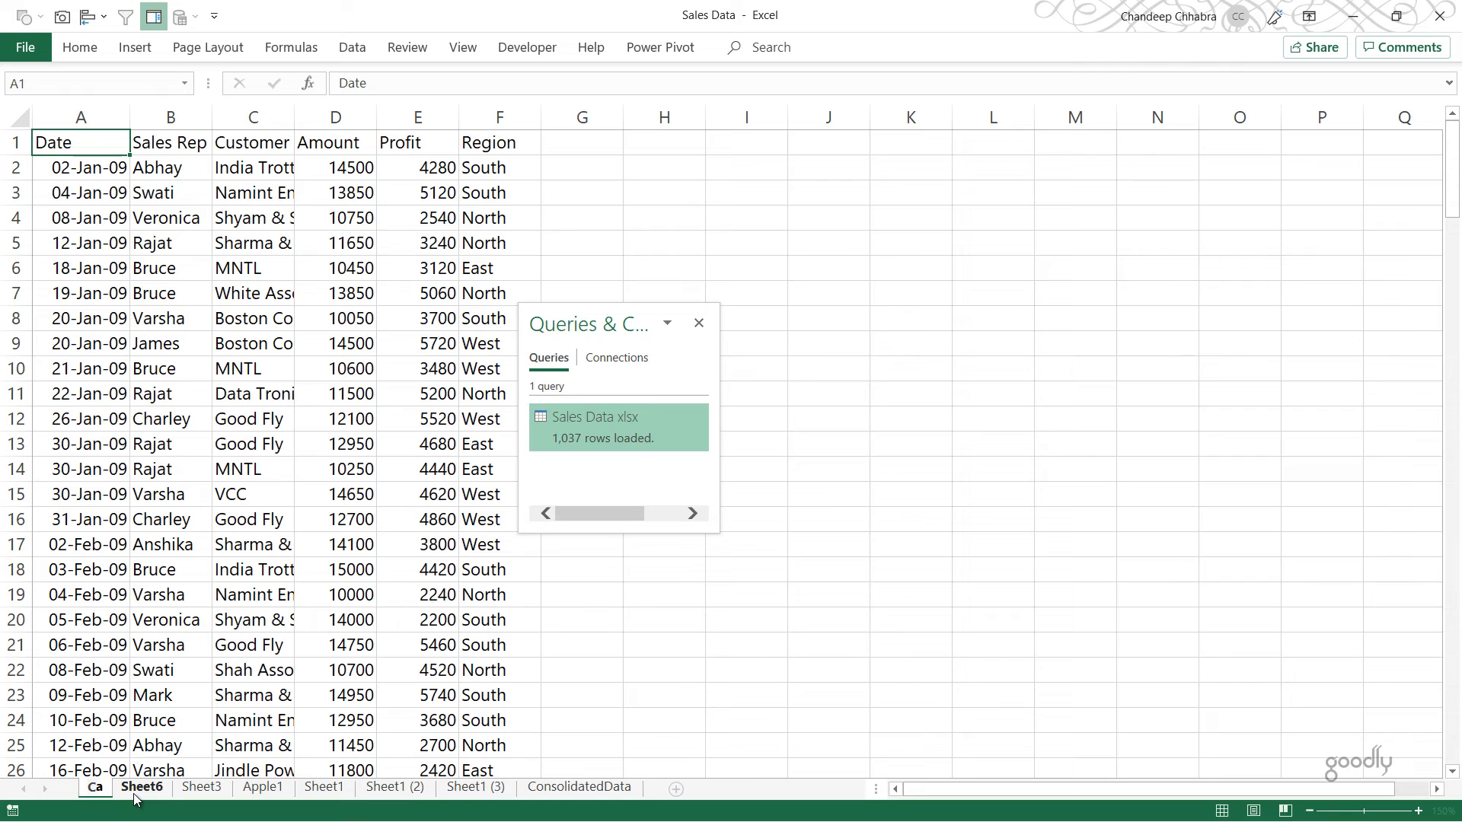
key("BackSpace")
type("handeep")
key("Return")
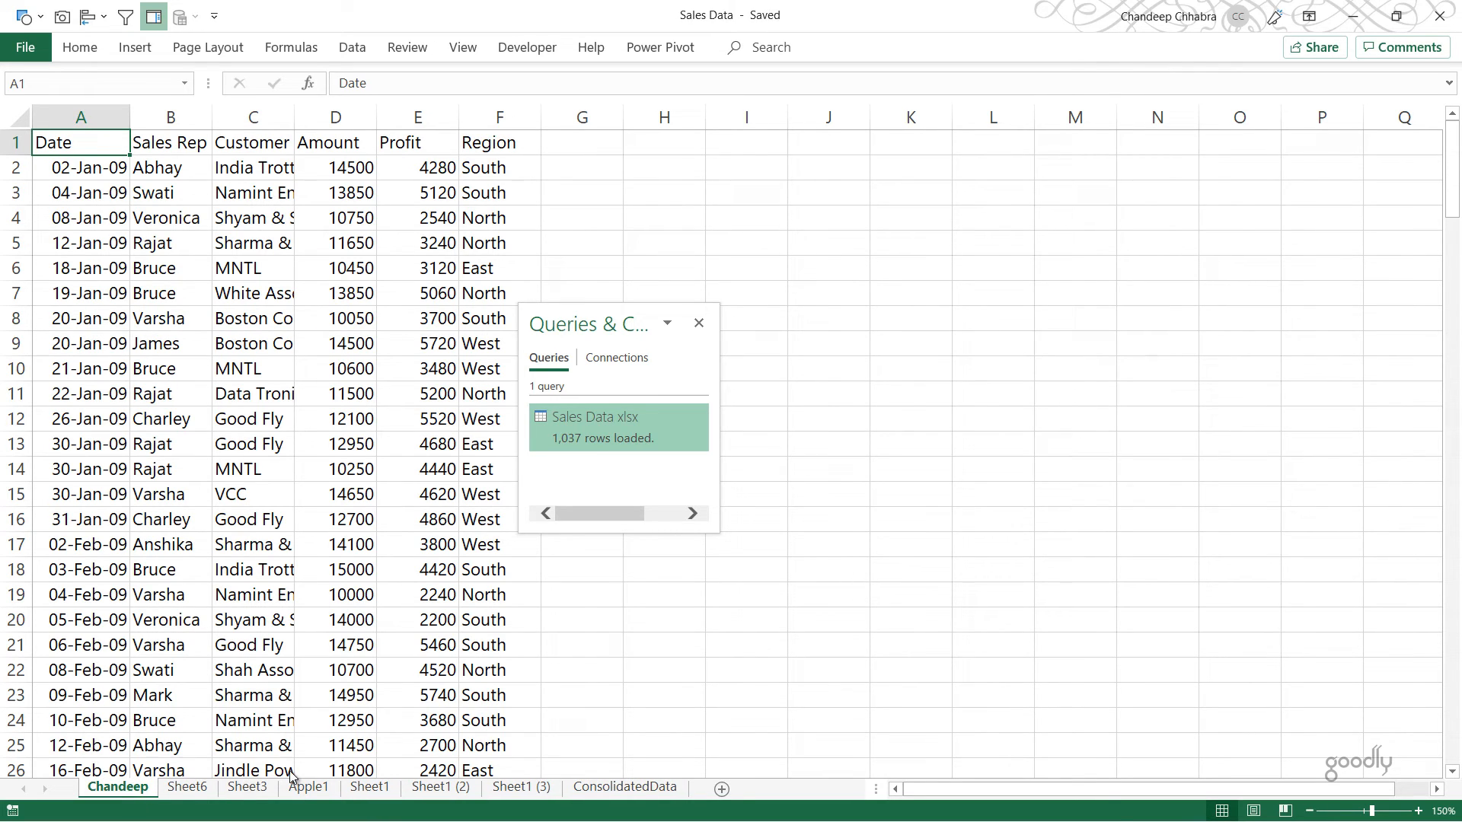
Step: Refresh the query table on the ConsolidatedData sheet to bring in the renamed sheet
left_click(614, 789)
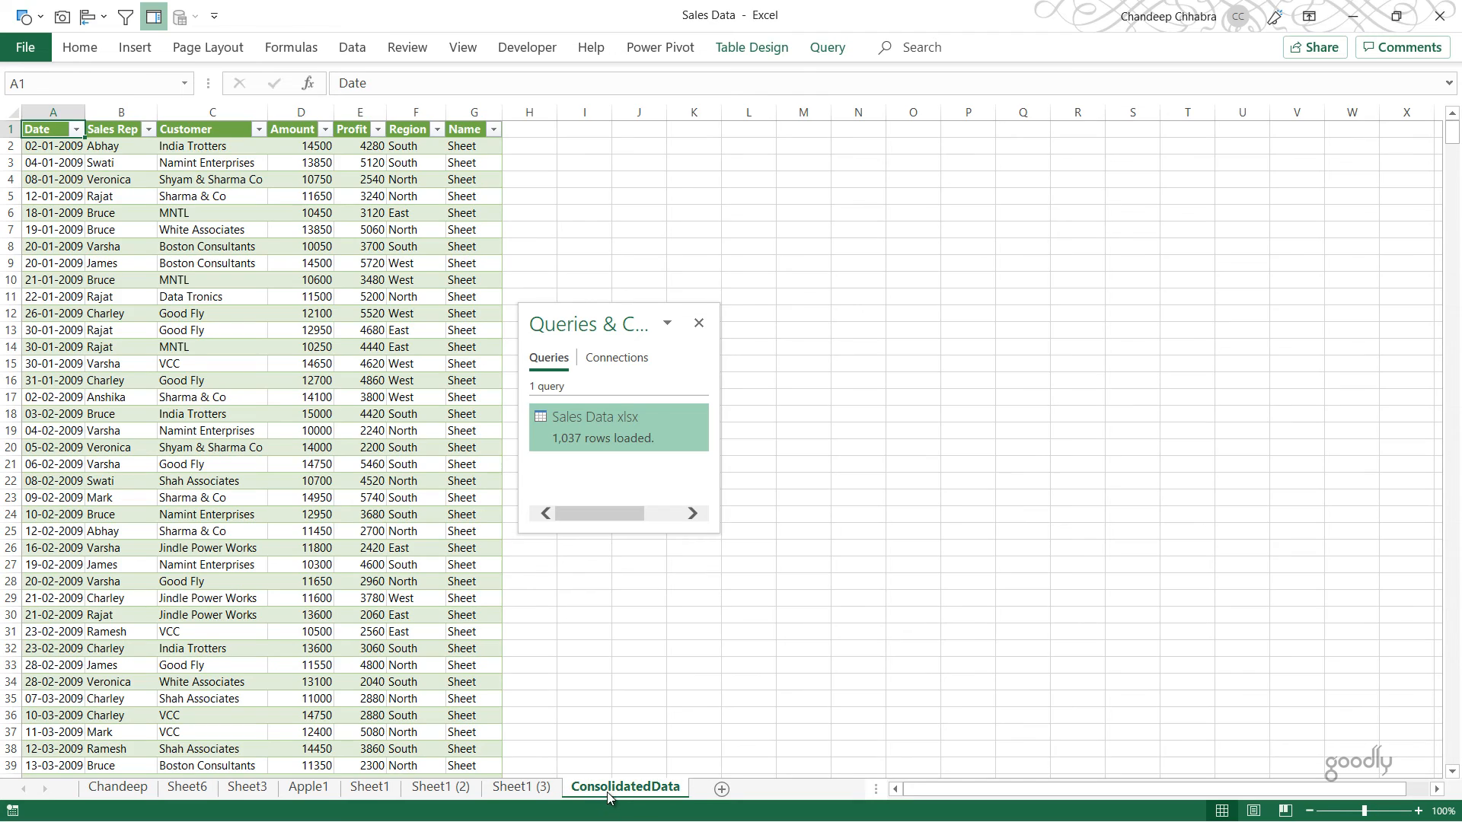
right_click(115, 230)
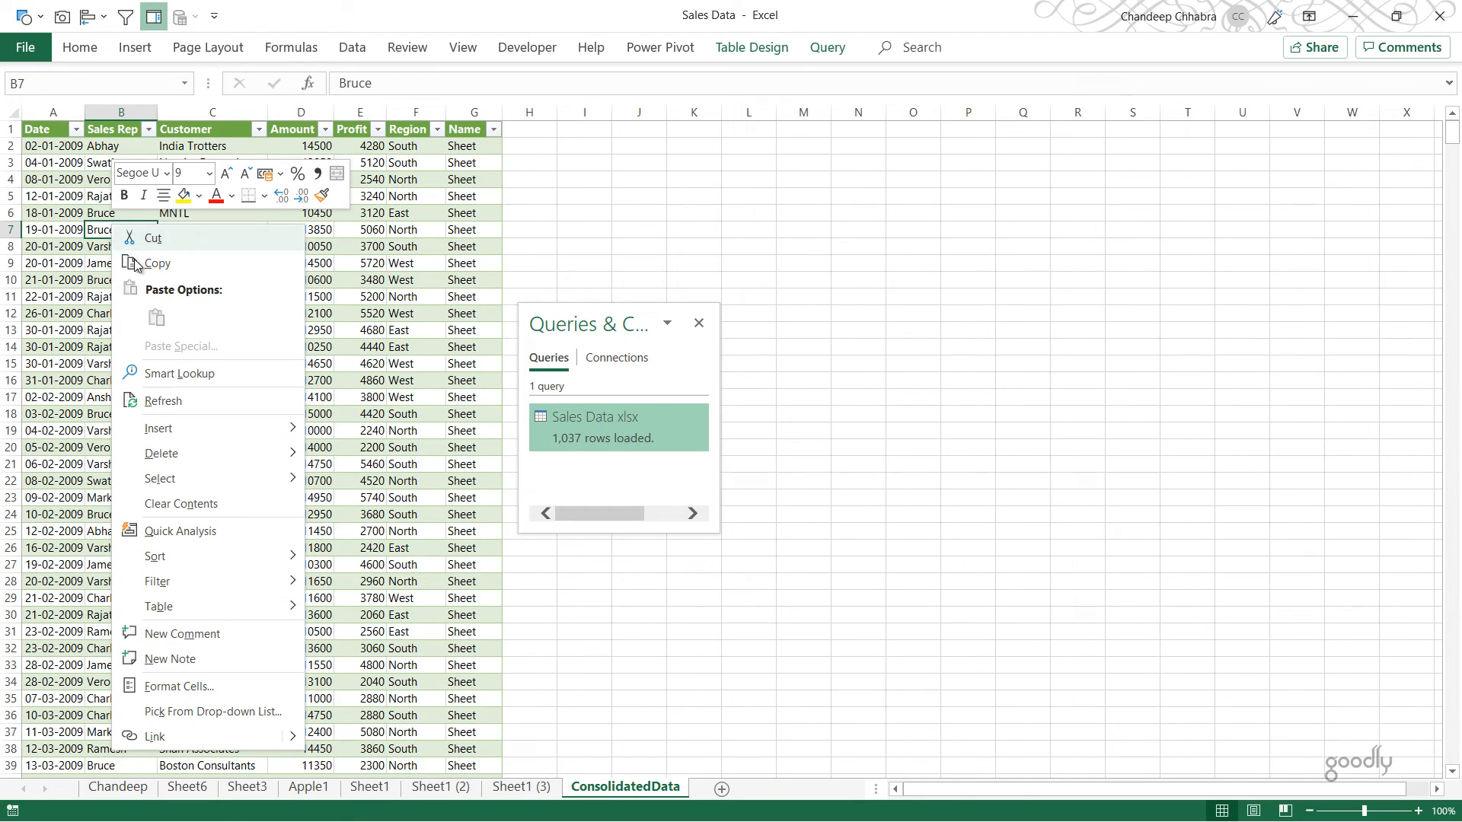
left_click(167, 401)
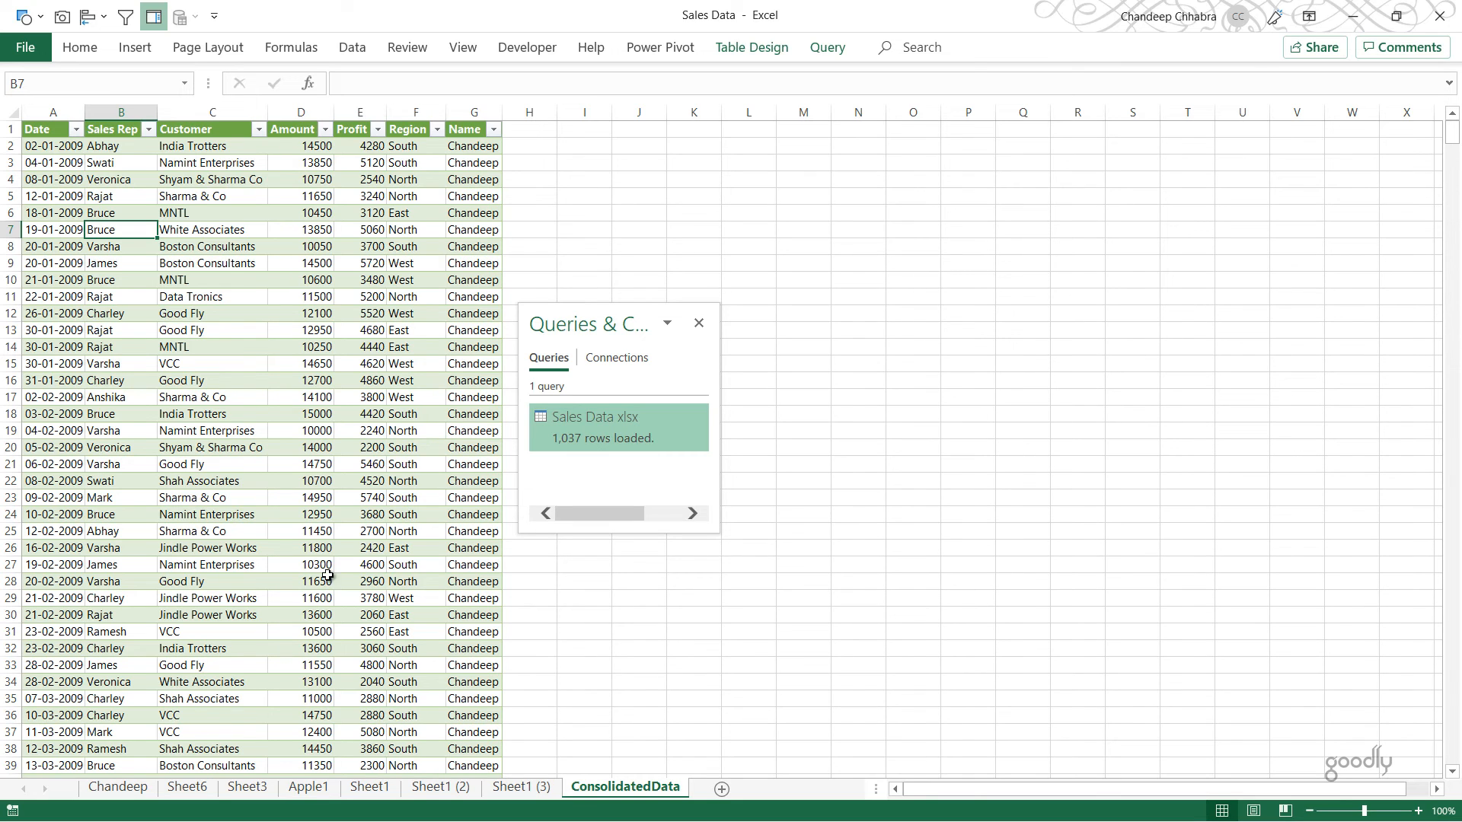
Step: Duplicate the first worksheet, placing the copy directly after the original, and select cell A4 in the copy
left_click(133, 792)
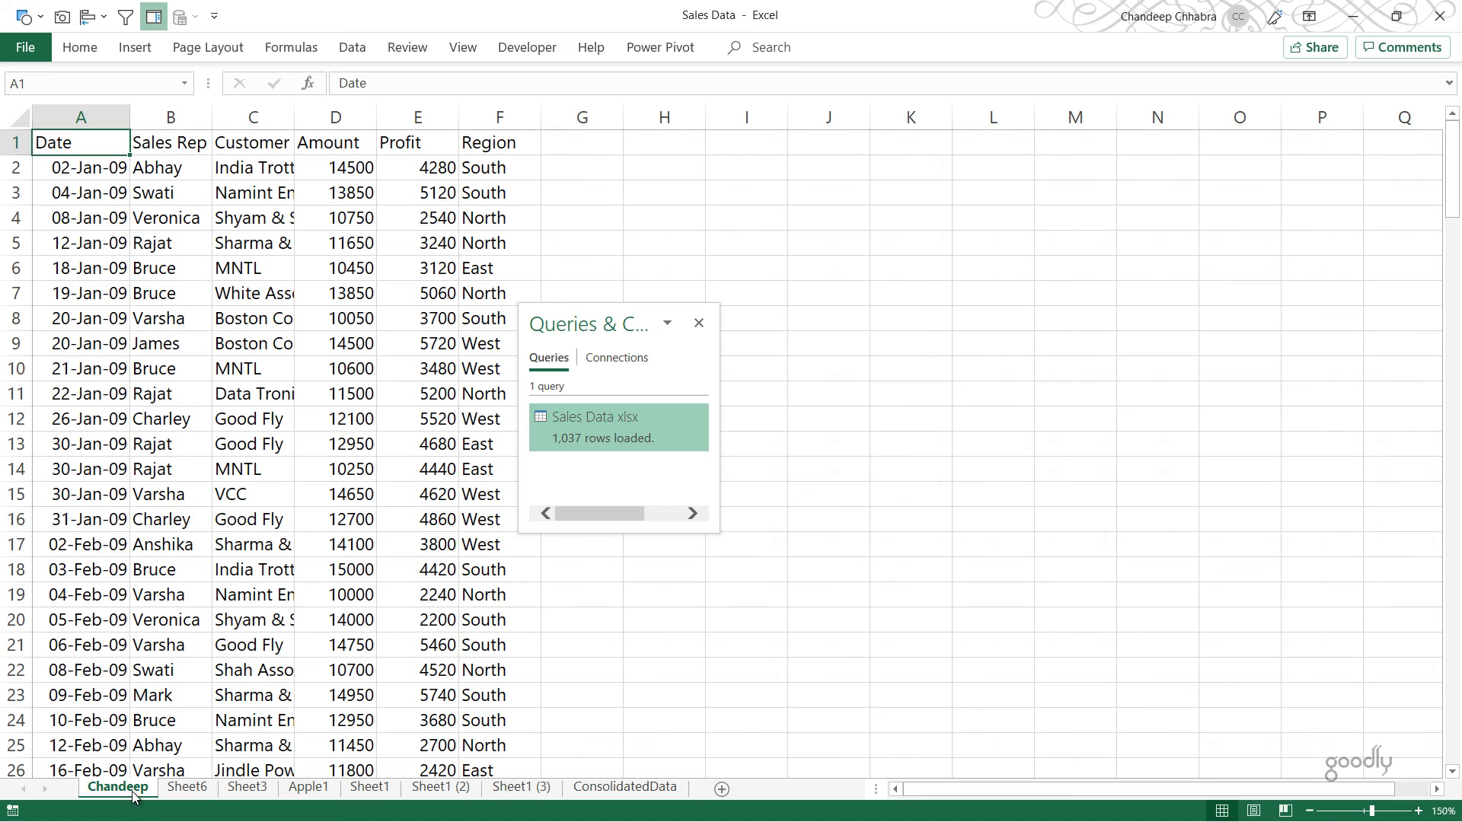
left_click_drag(134, 796, 175, 794)
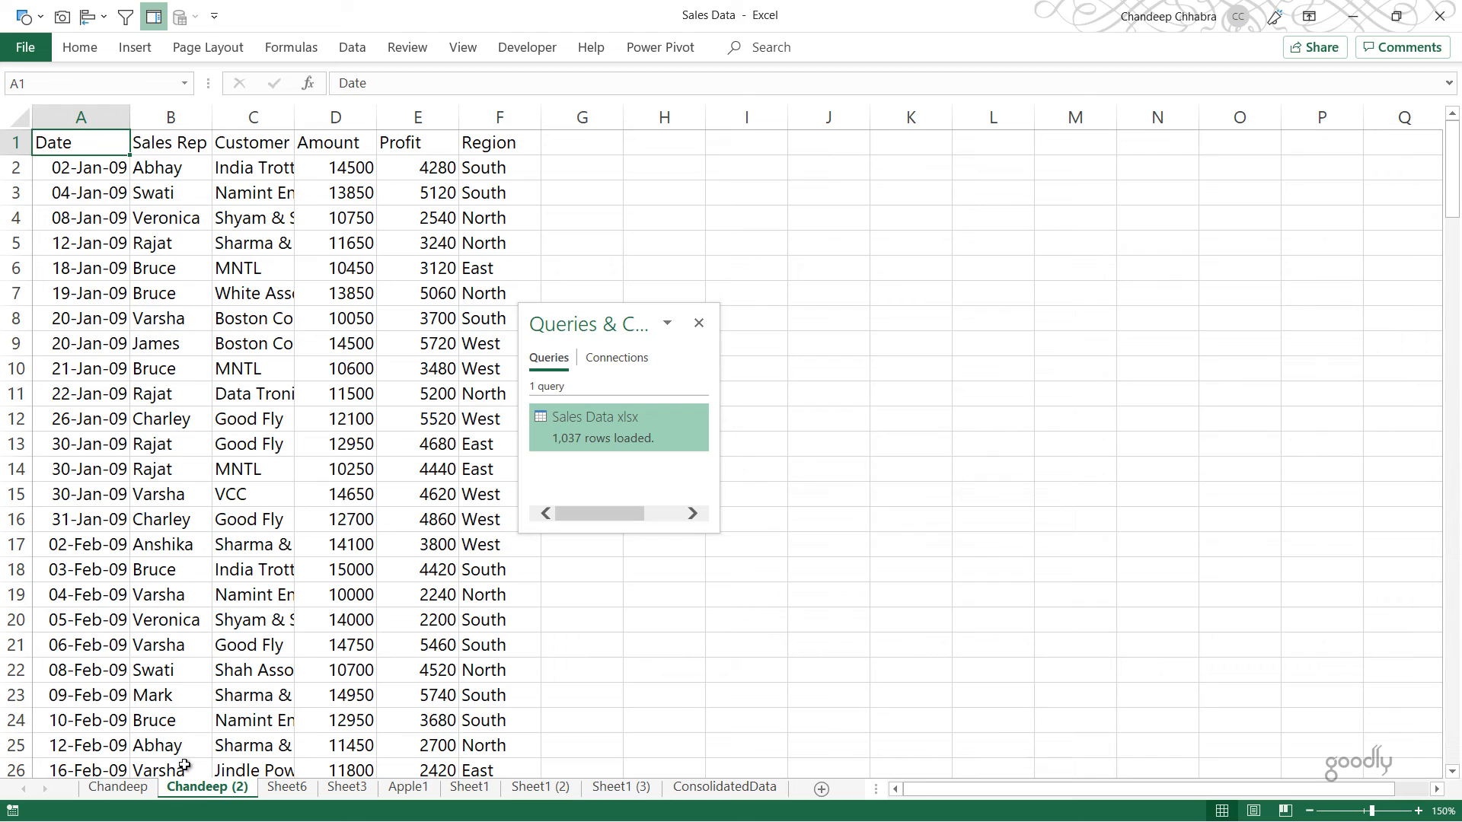
left_click(96, 294)
key("Up")
key("Up")
key("Up")
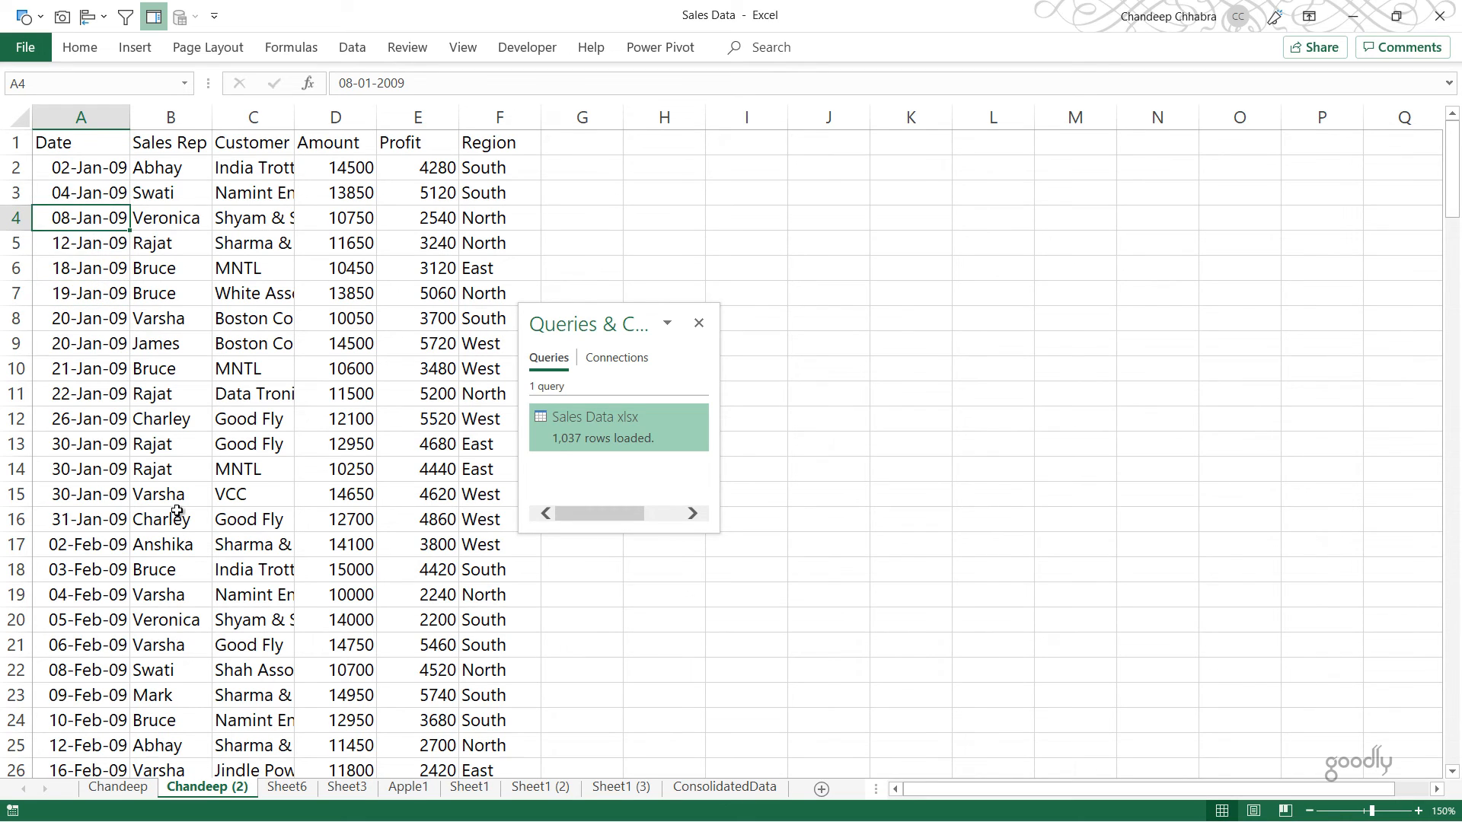
Step: Move the duplicated sheet in front of the original and insert a blank column between Date and Sales Rep
left_click_drag(90, 784, 87, 786)
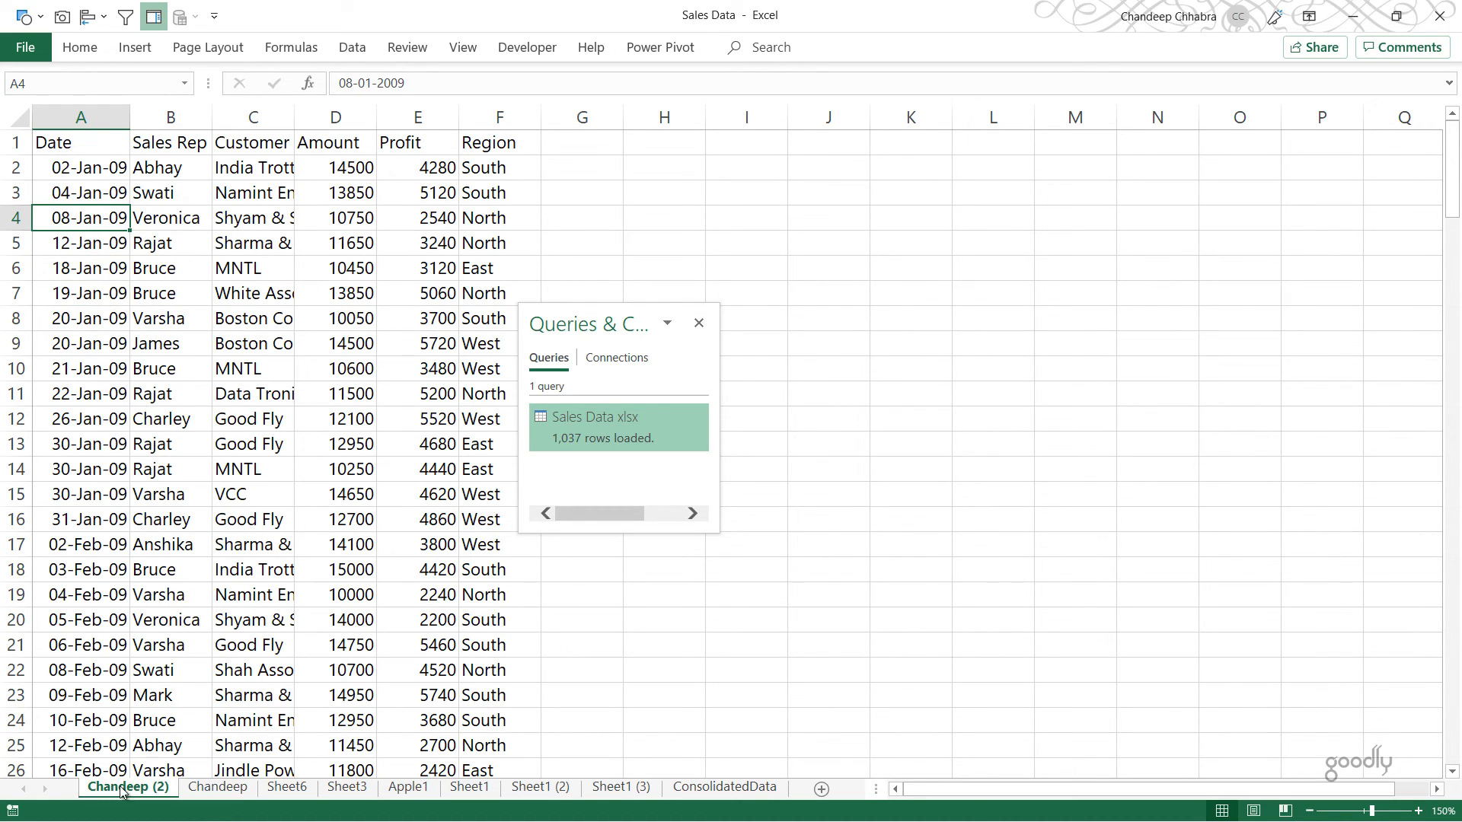
double_click(140, 297)
key("Escape")
key("Left")
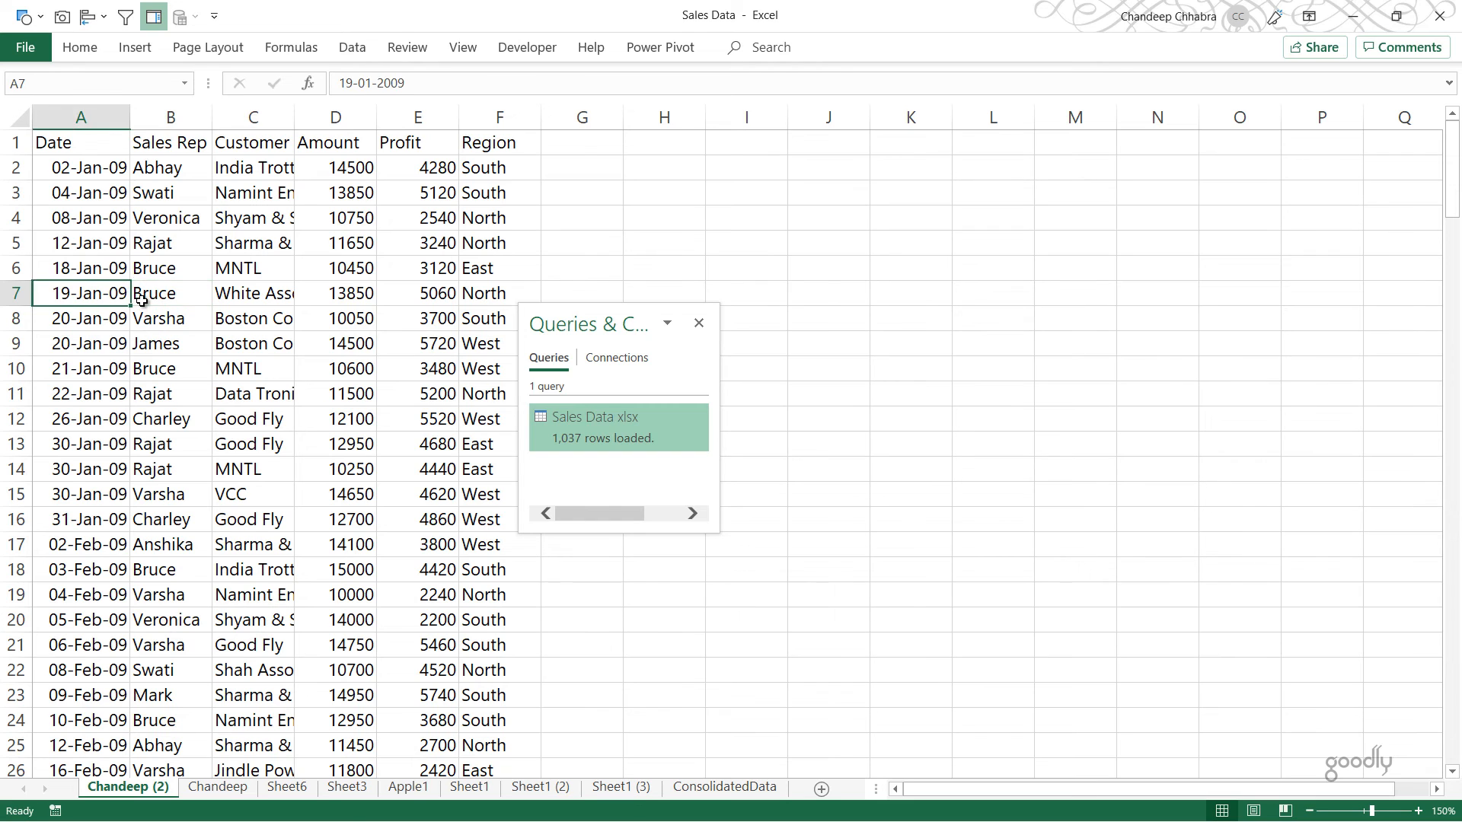
key("Right")
key("alt+i")
key("c")
Step: Enter the formula =A2+365 in cell B2 to shift the first date forward by a year
key("Up")
key("Up")
key("Up")
key("Up")
key("Up")
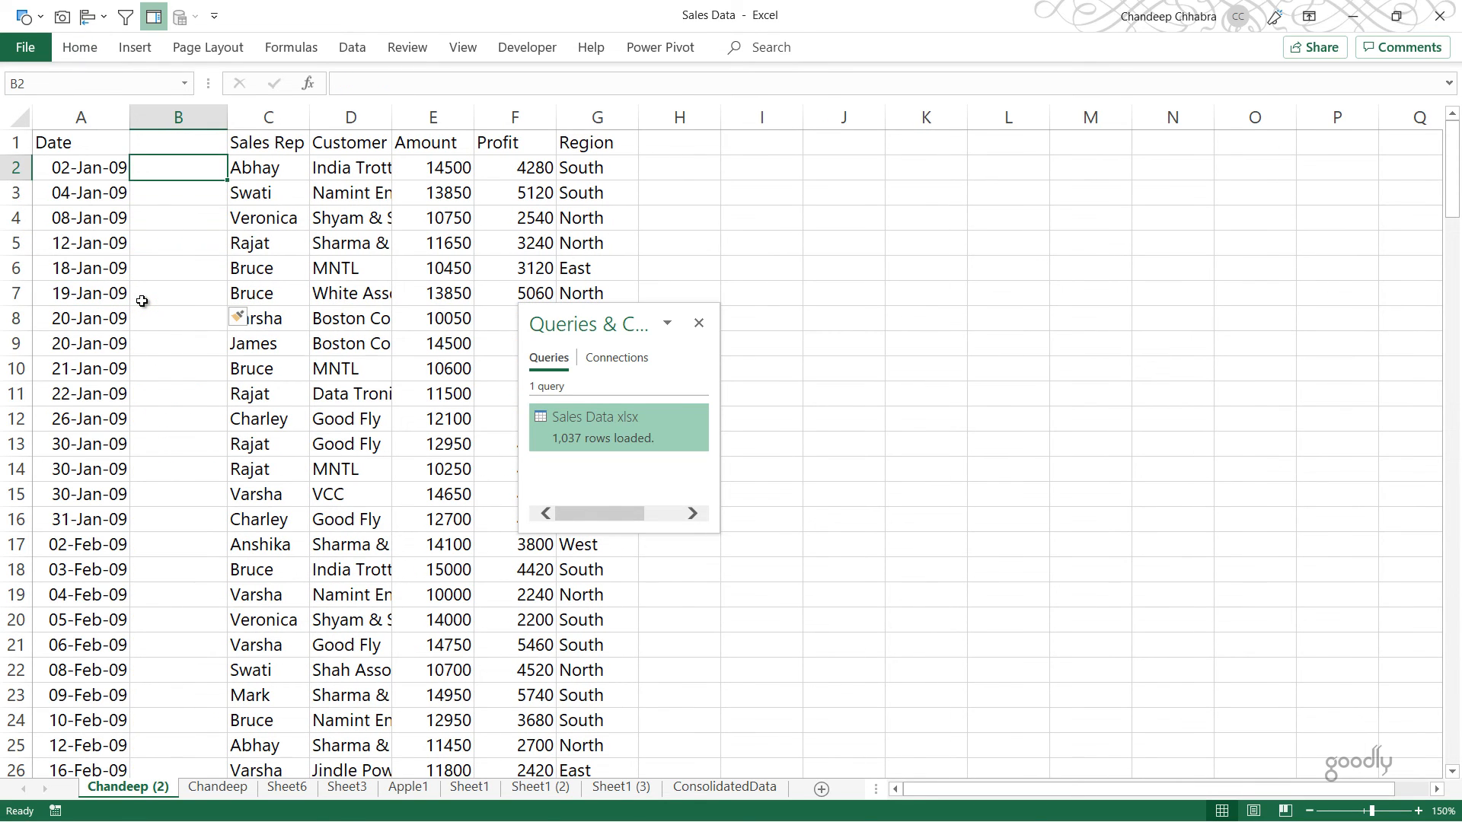
type("=")
key("Left")
type("+365")
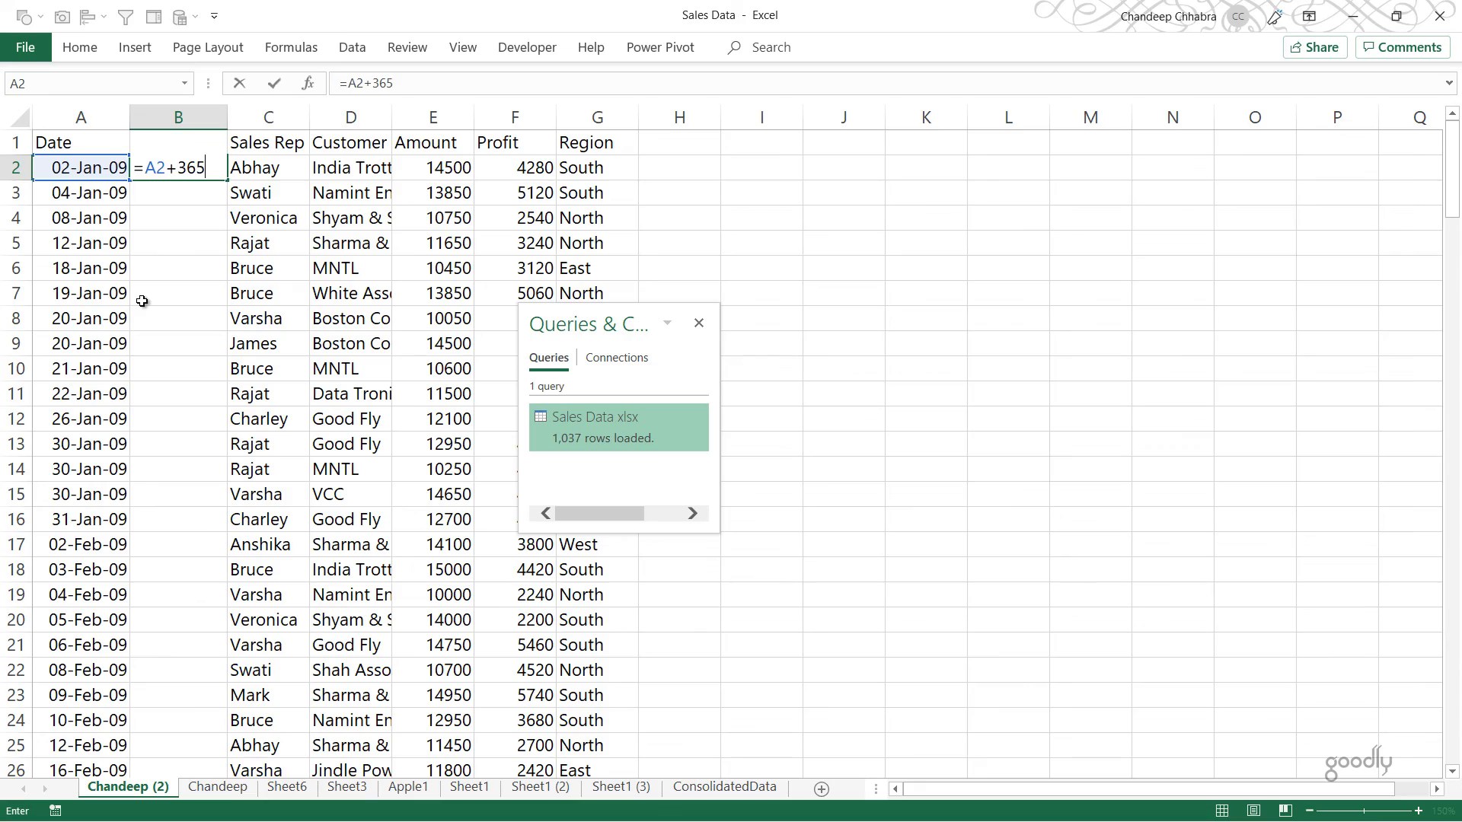
key("Return")
Step: Fill the date formula down column B through the last data row, 164
key("Left")
key("ctrl+Down")
key("Right")
key("ctrl+shift+Up")
key("ctrl+d")
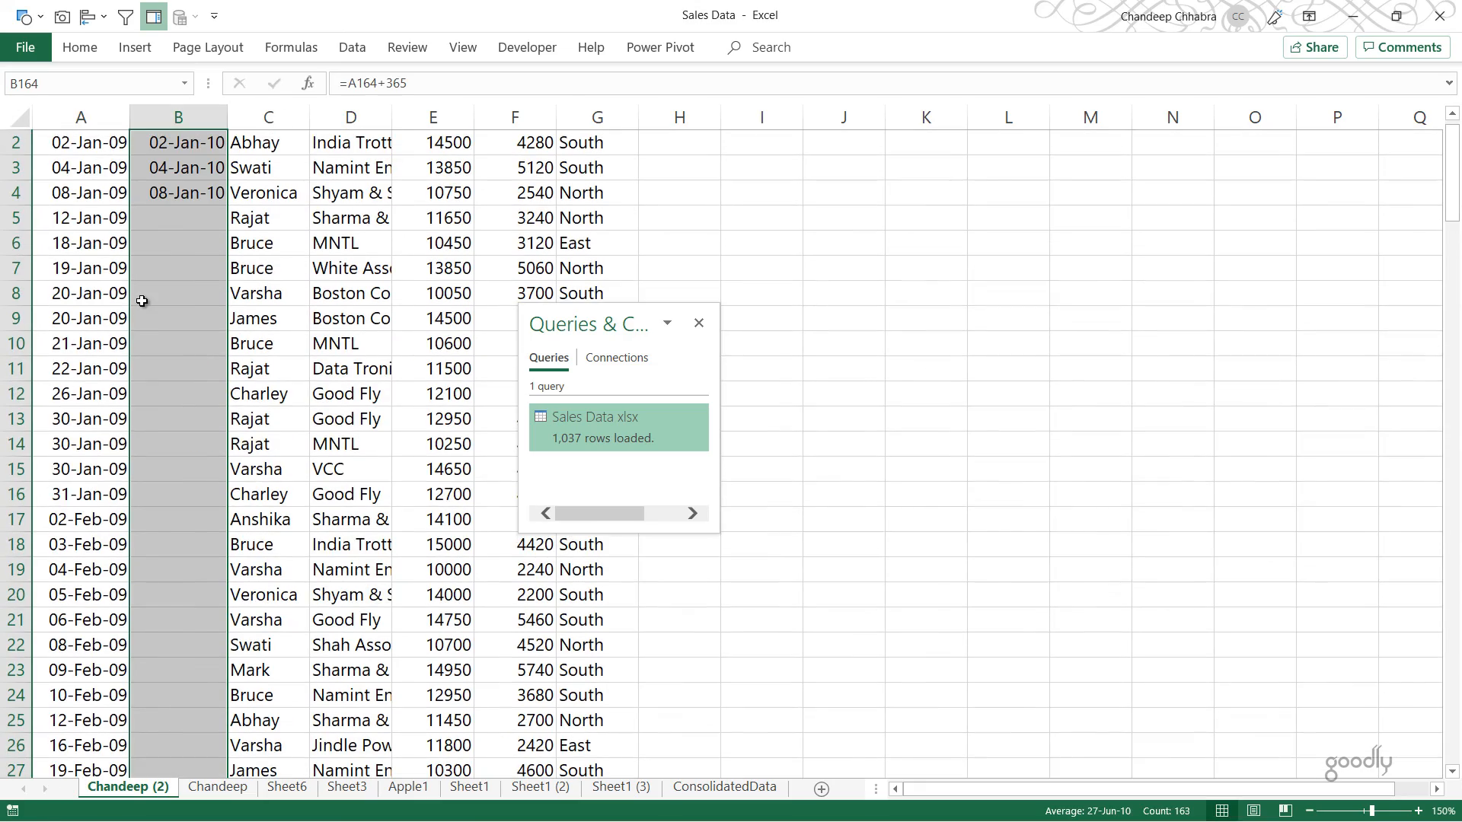
Step: Copy the shifted dates from column B and paste them as values over the Date column, starting at A2
key("ctrl+c")
key("Left")
key("ctrl+Up")
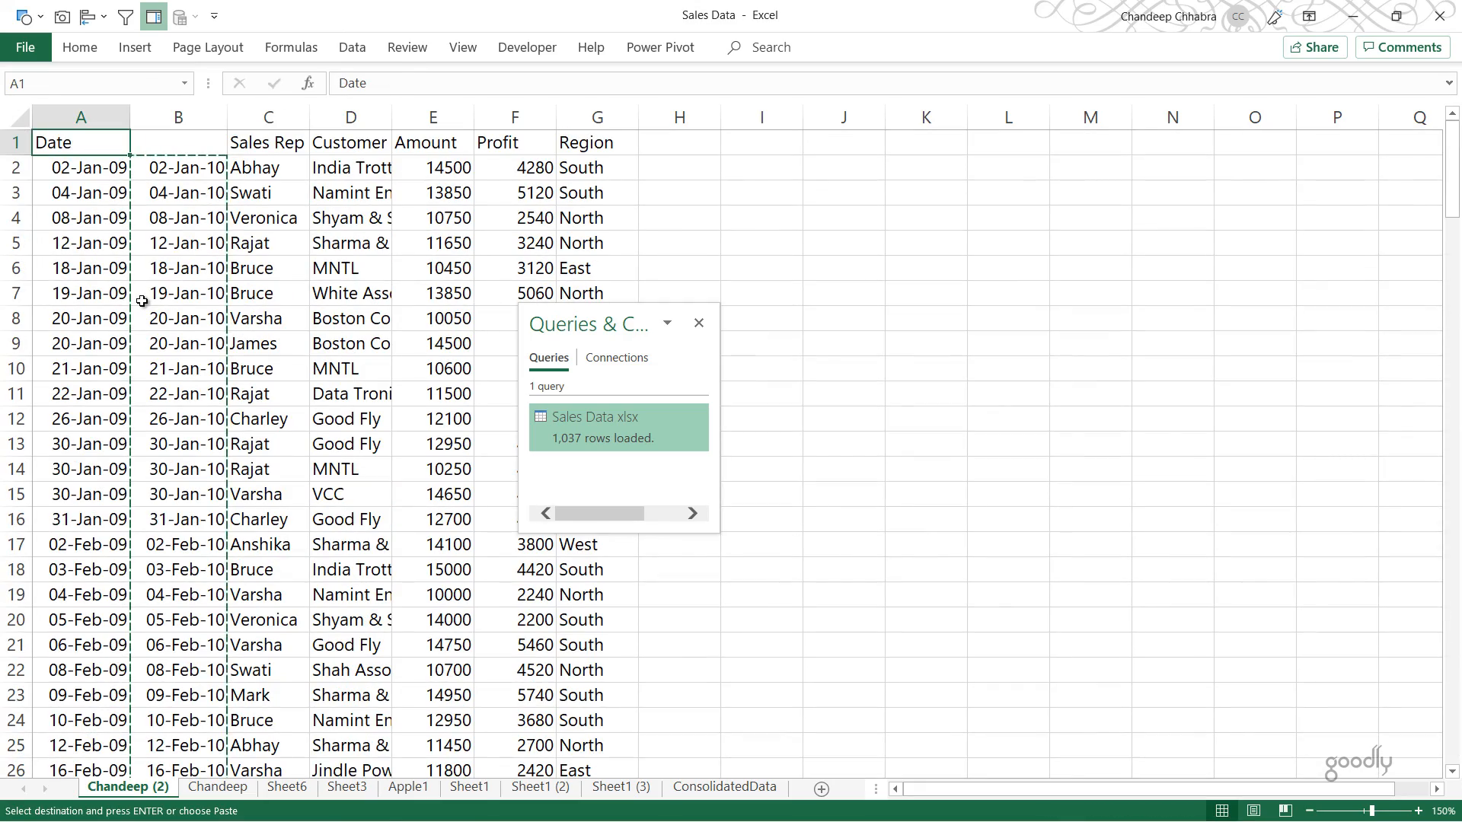
key("Down")
key("alt+e")
key("s")
key("v")
key("Return")
Step: Delete the helper column B so that Sales Rep directly follows Date
key("Right")
key("ctrl+space")
key("ctrl+minus")
key("Left")
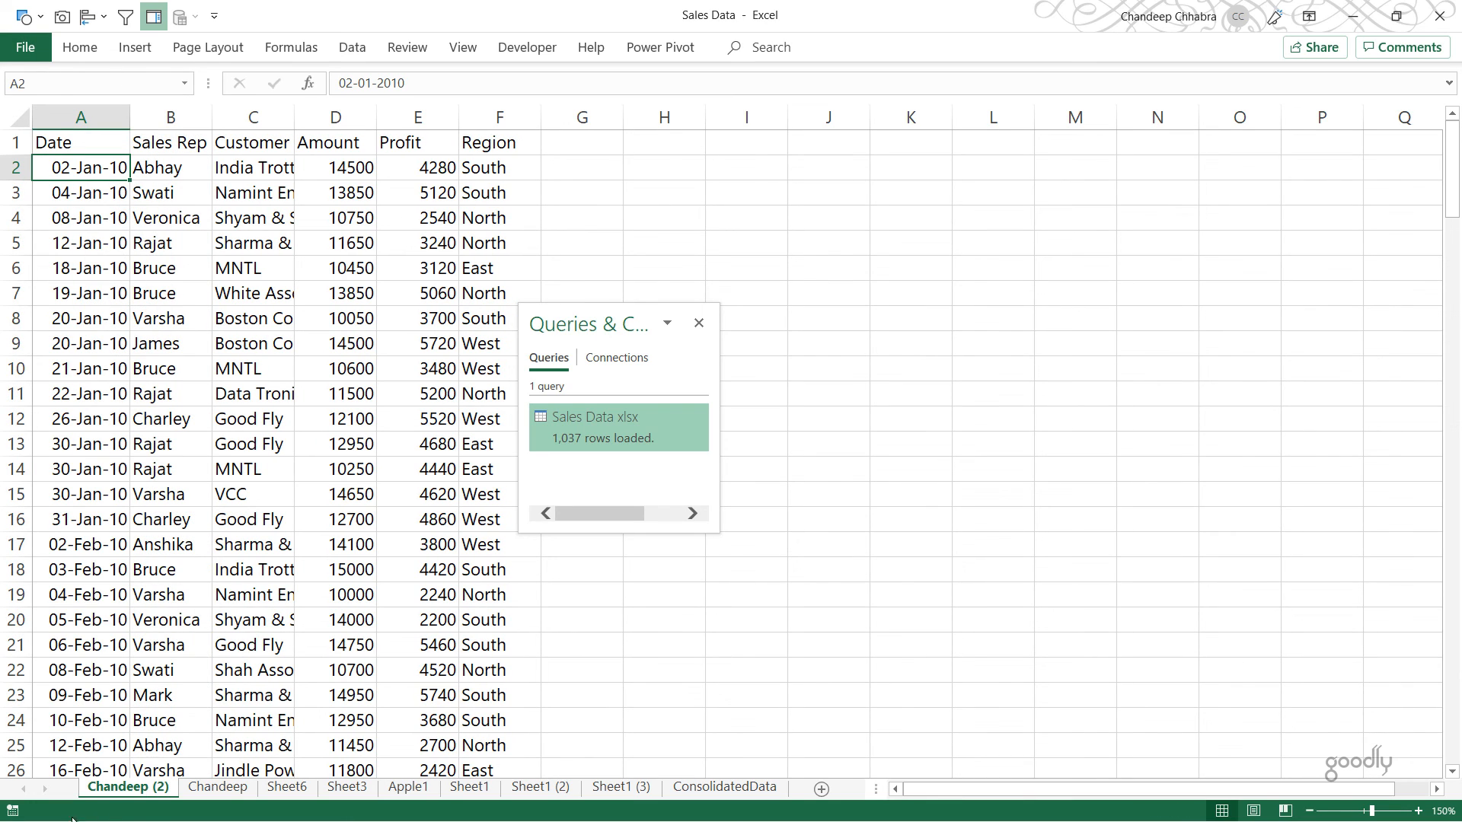
Step: Save the workbook and refresh the query table on the ConsolidatedData sheet to bring in the added sheet
left_click(129, 787)
key("ctrl+s")
left_click(721, 792)
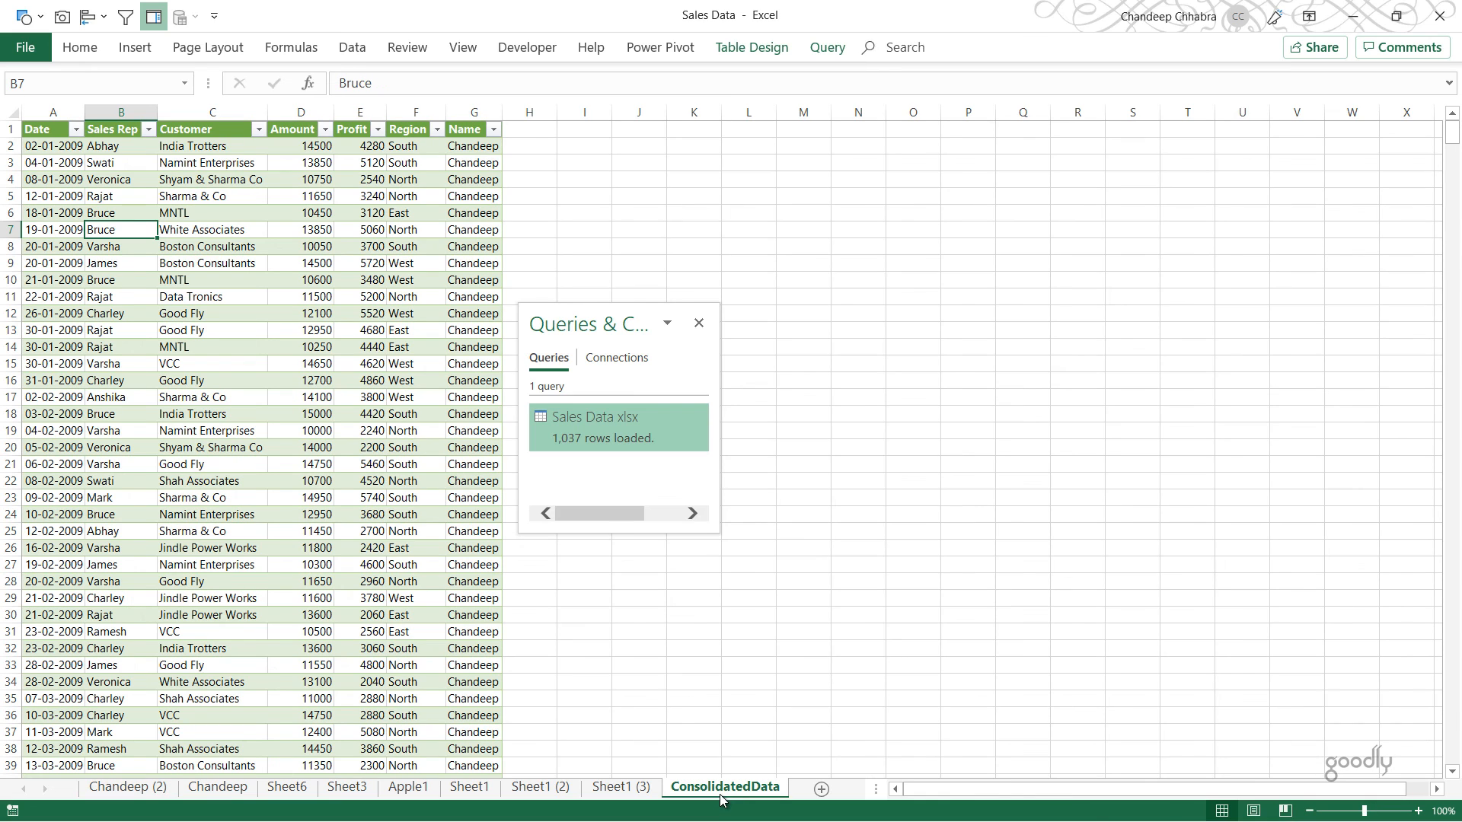
right_click(199, 280)
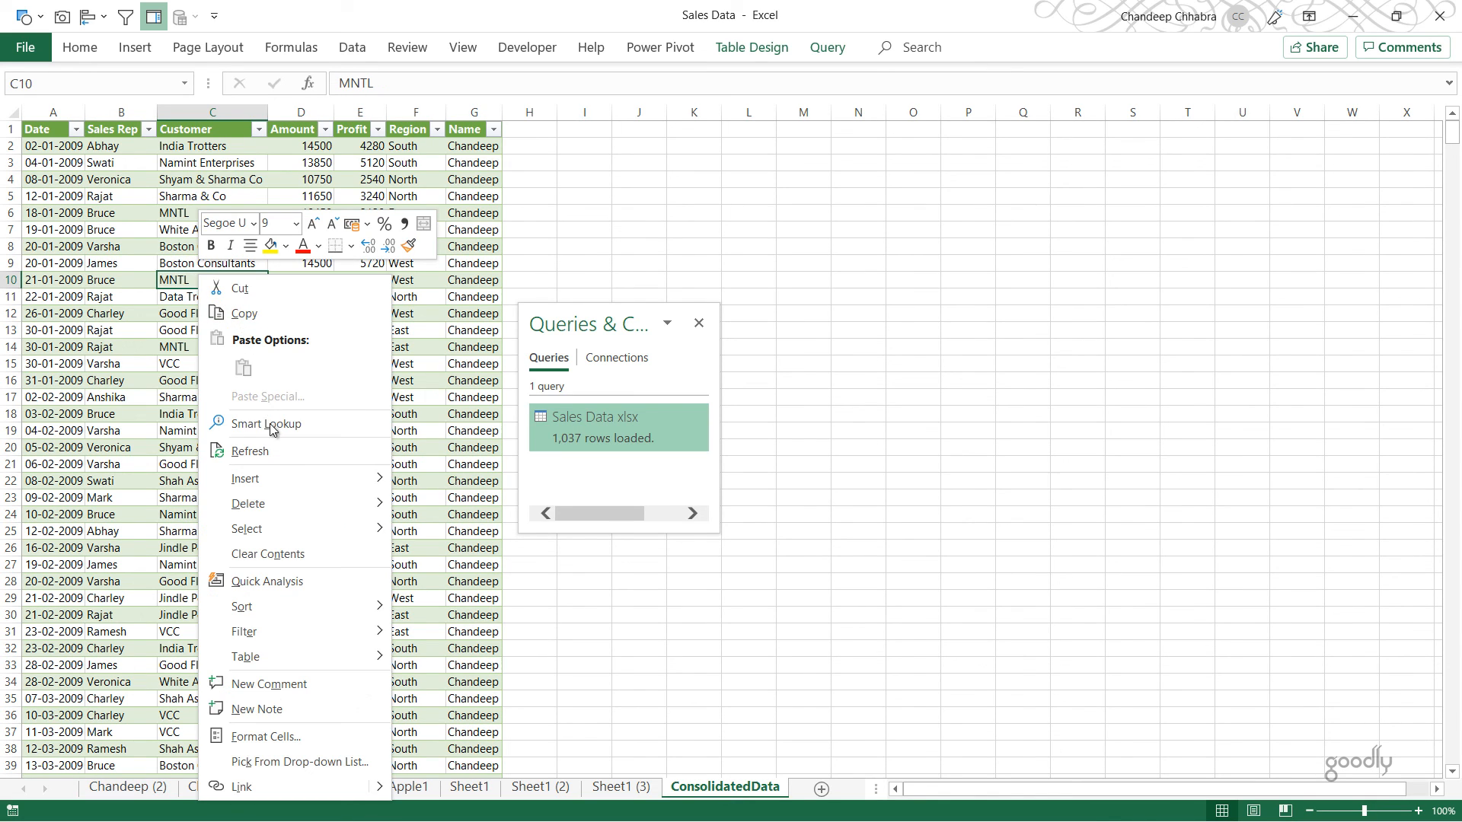
left_click(249, 451)
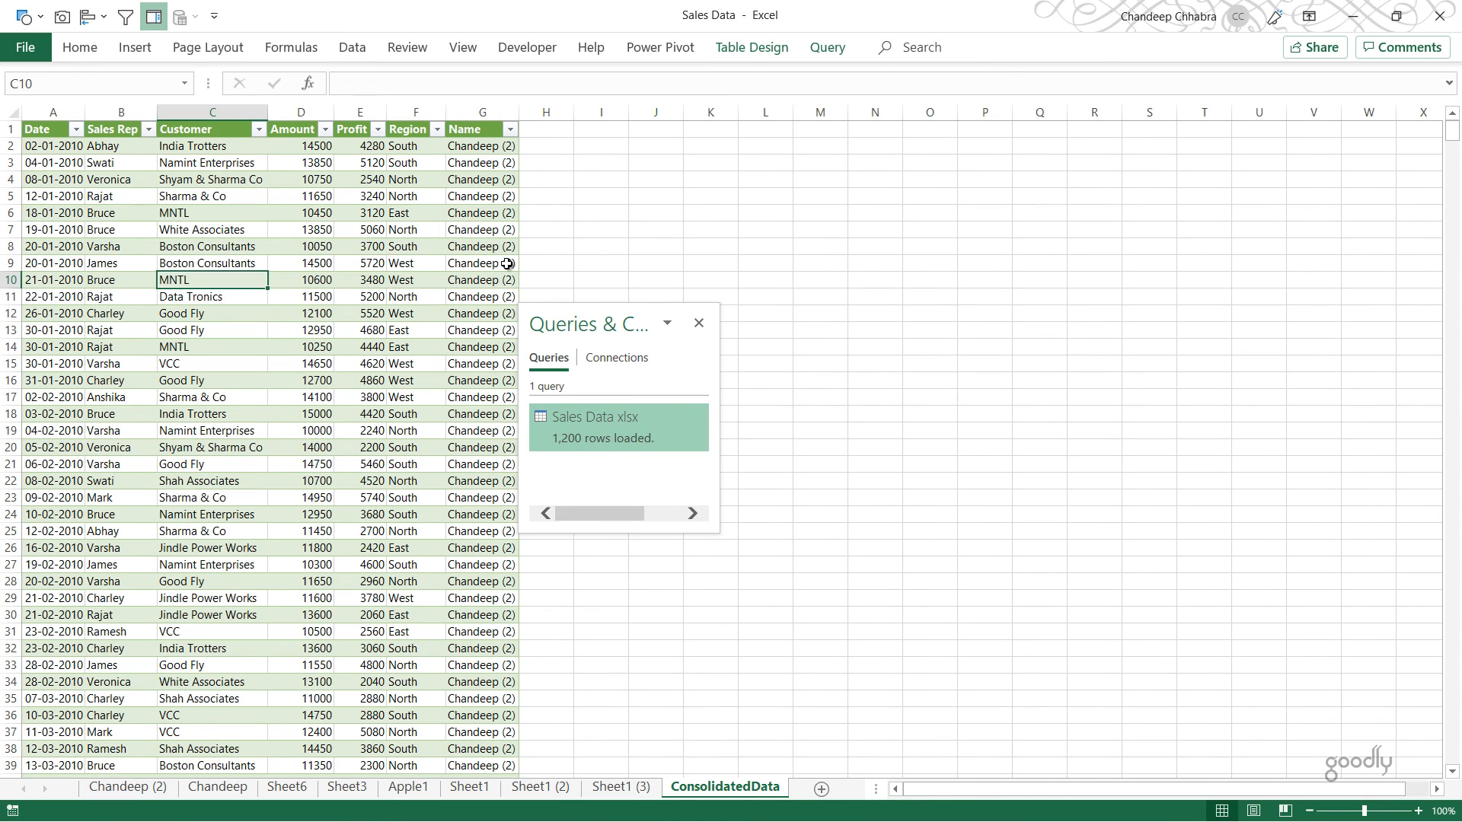